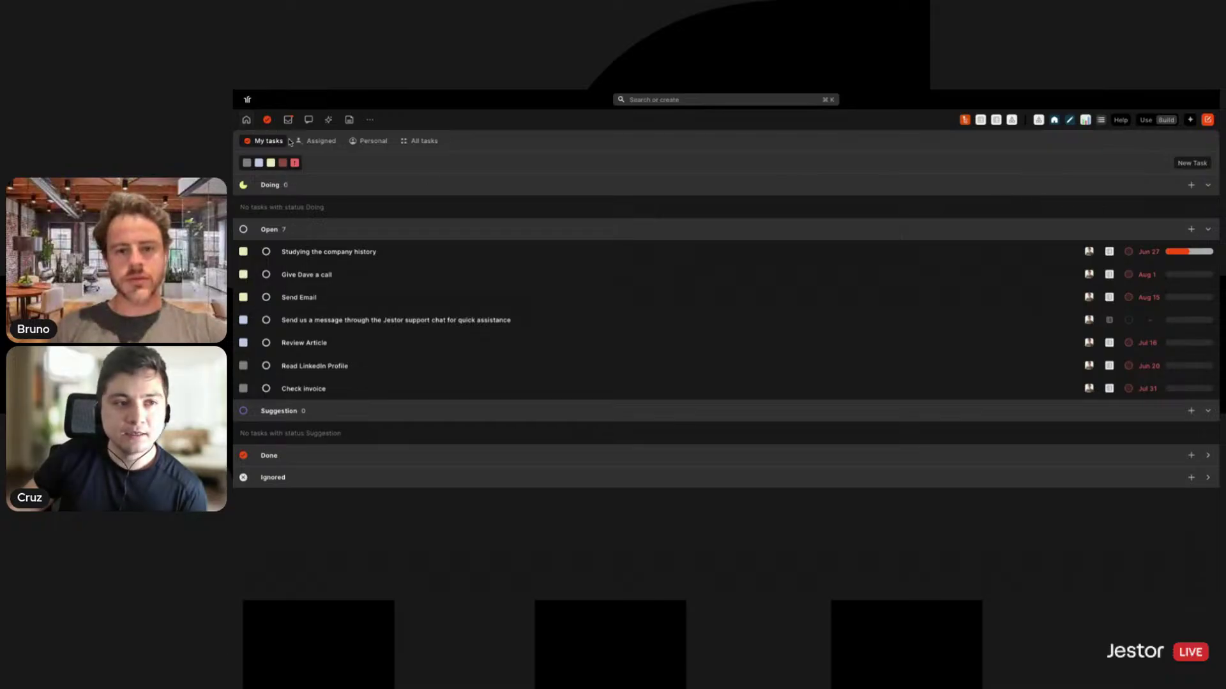
click(246, 119)
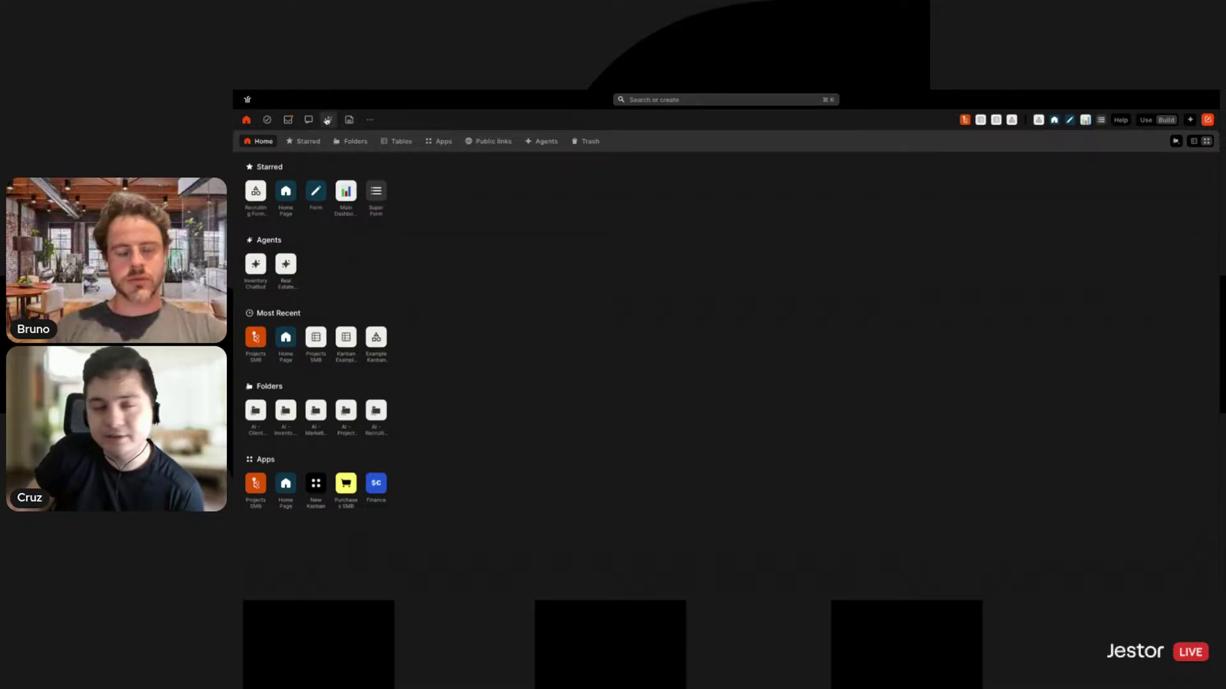
click(267, 120)
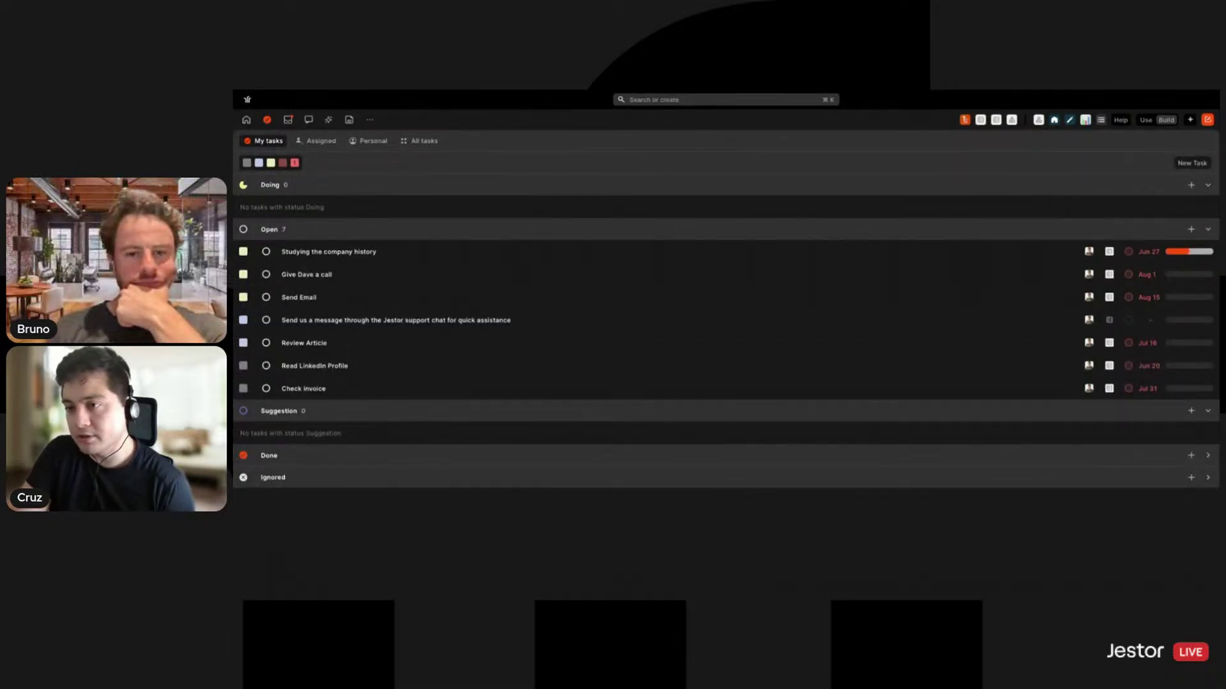
click(1192, 163)
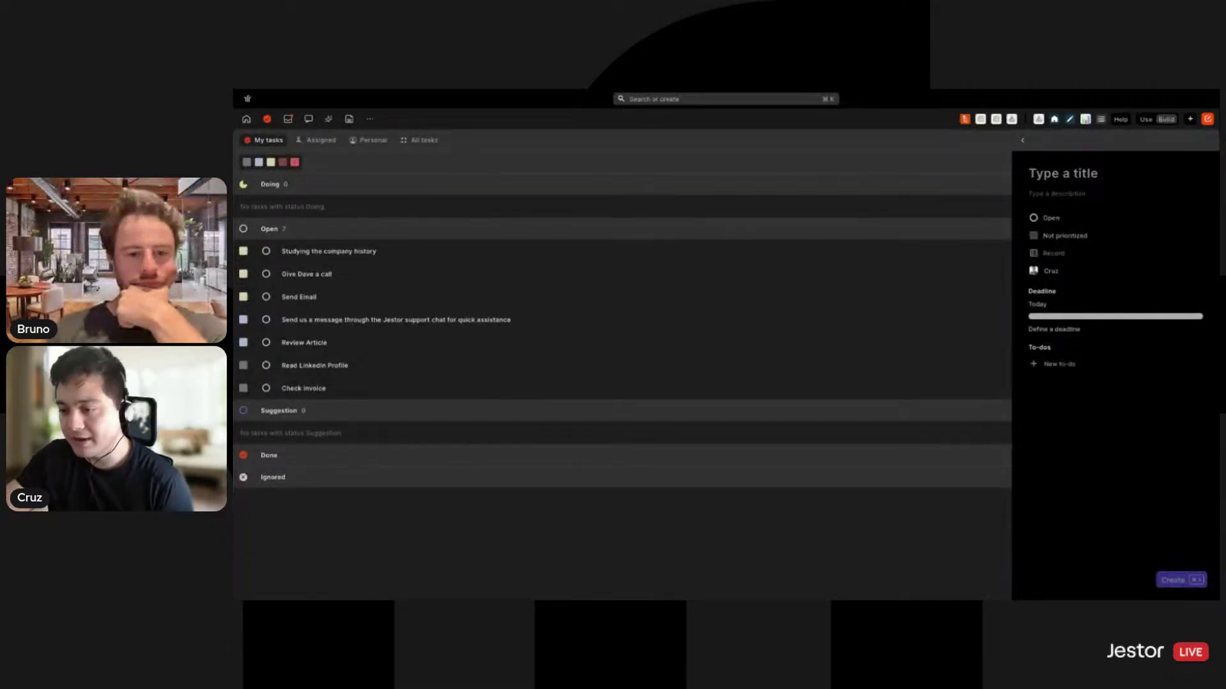
click(1021, 142)
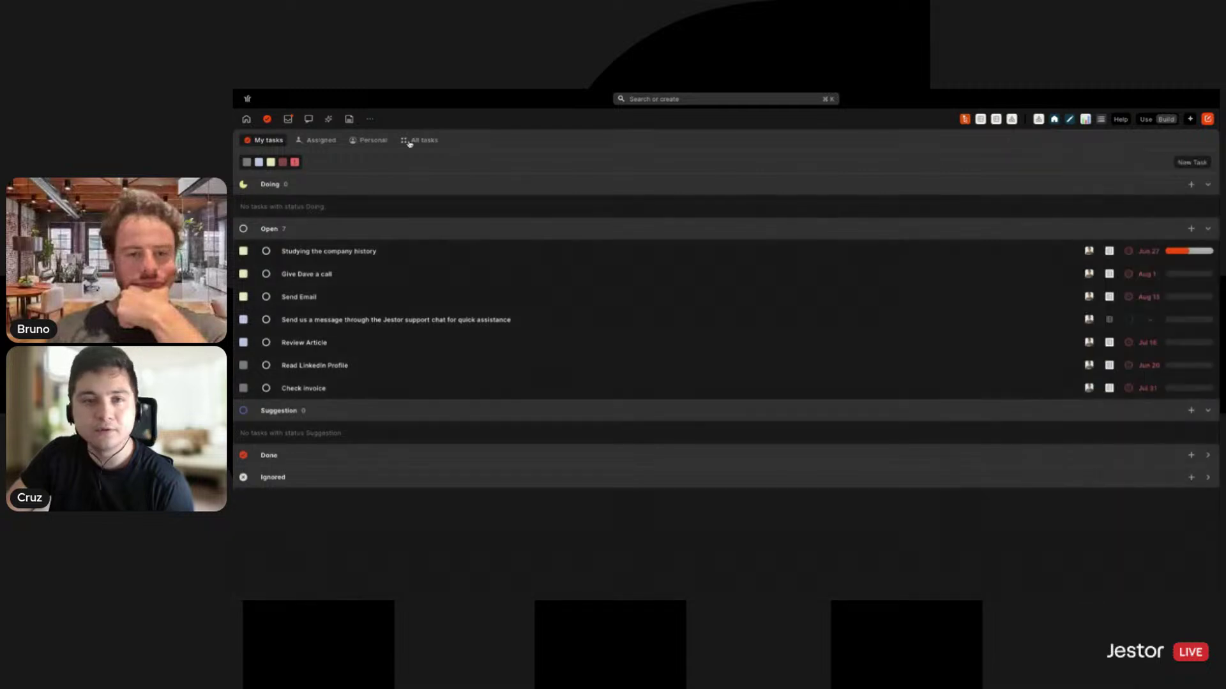
click(246, 119)
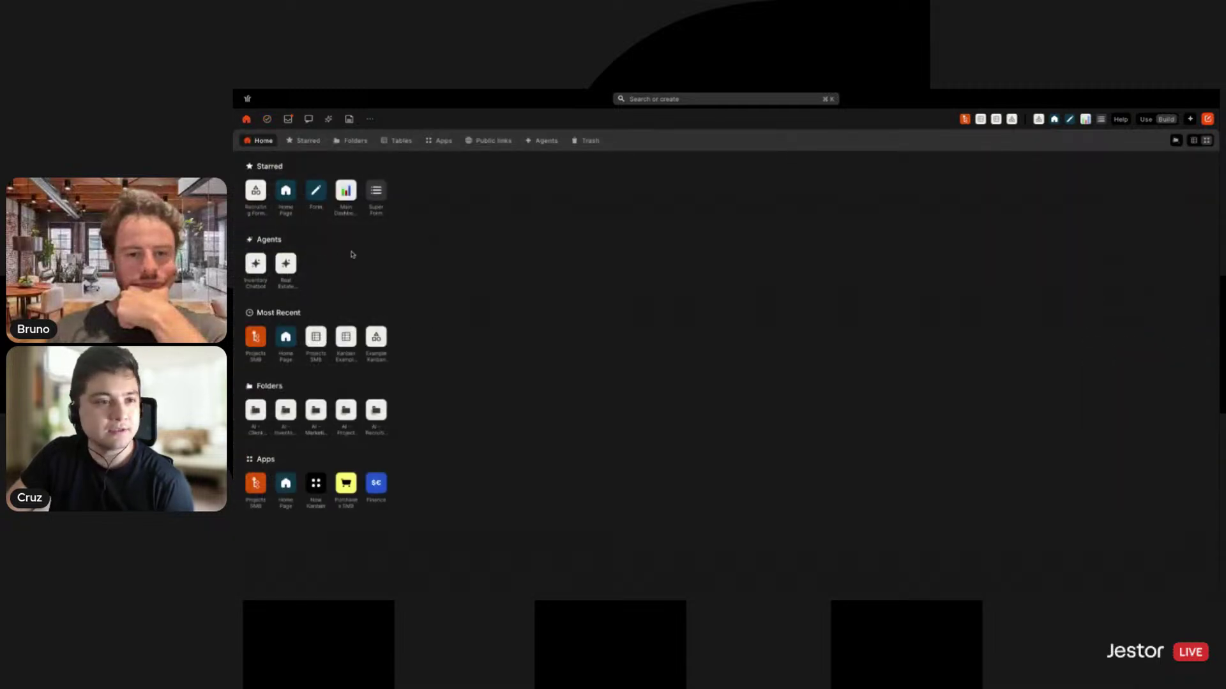
key(t)
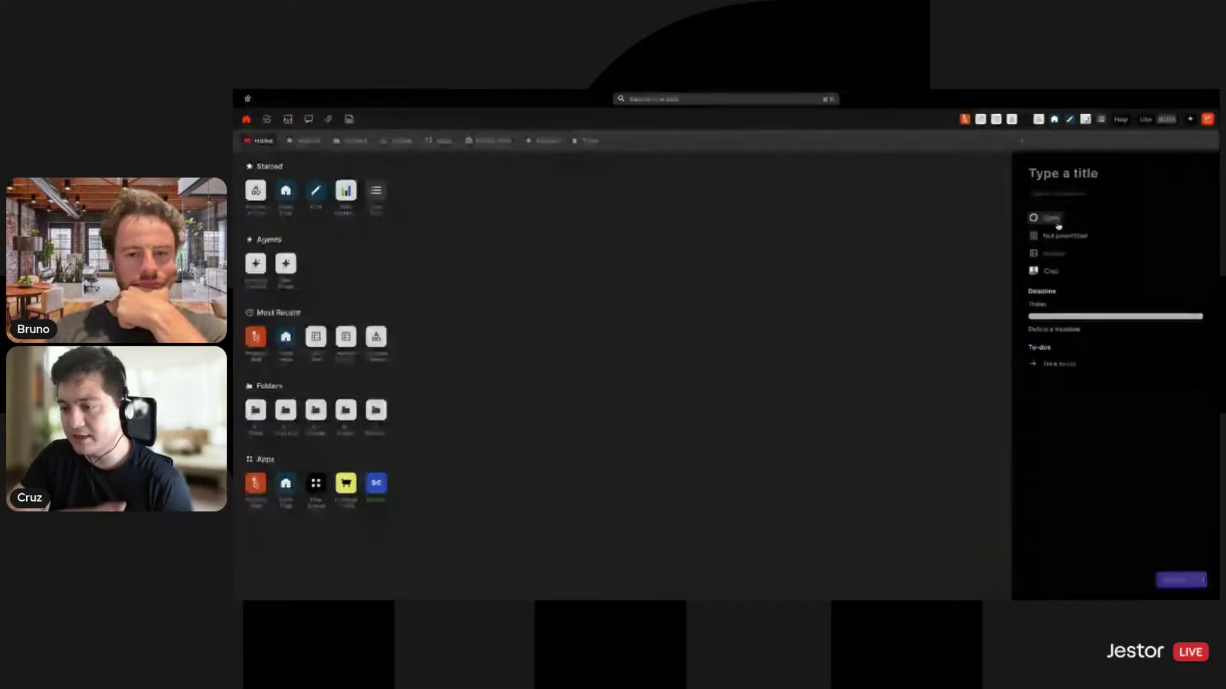
- Start a new task from the My tasks list and view its available status options
click(268, 122)
click(1185, 164)
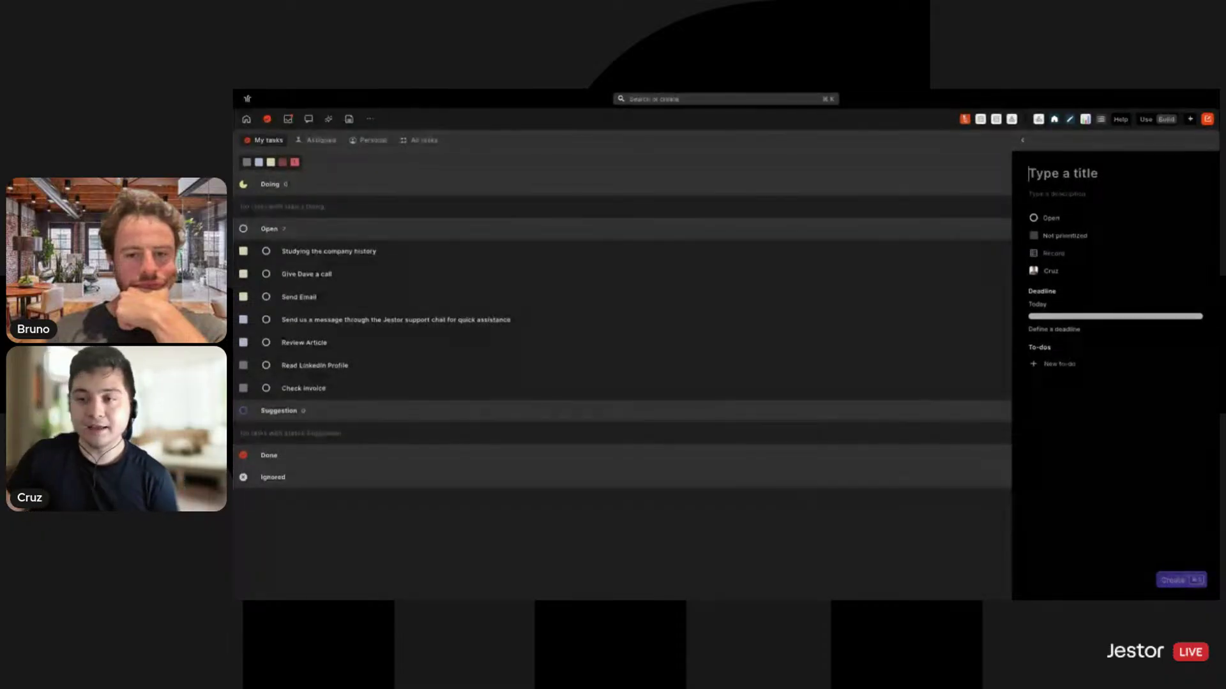
click(1030, 217)
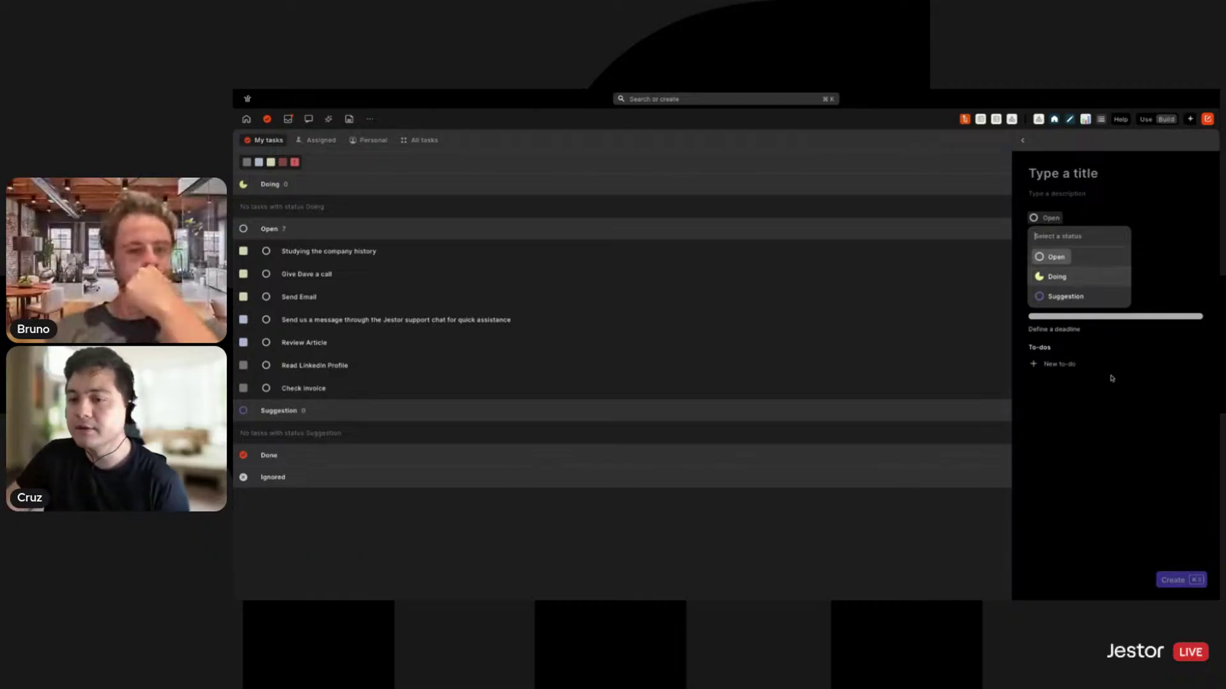
click(1100, 505)
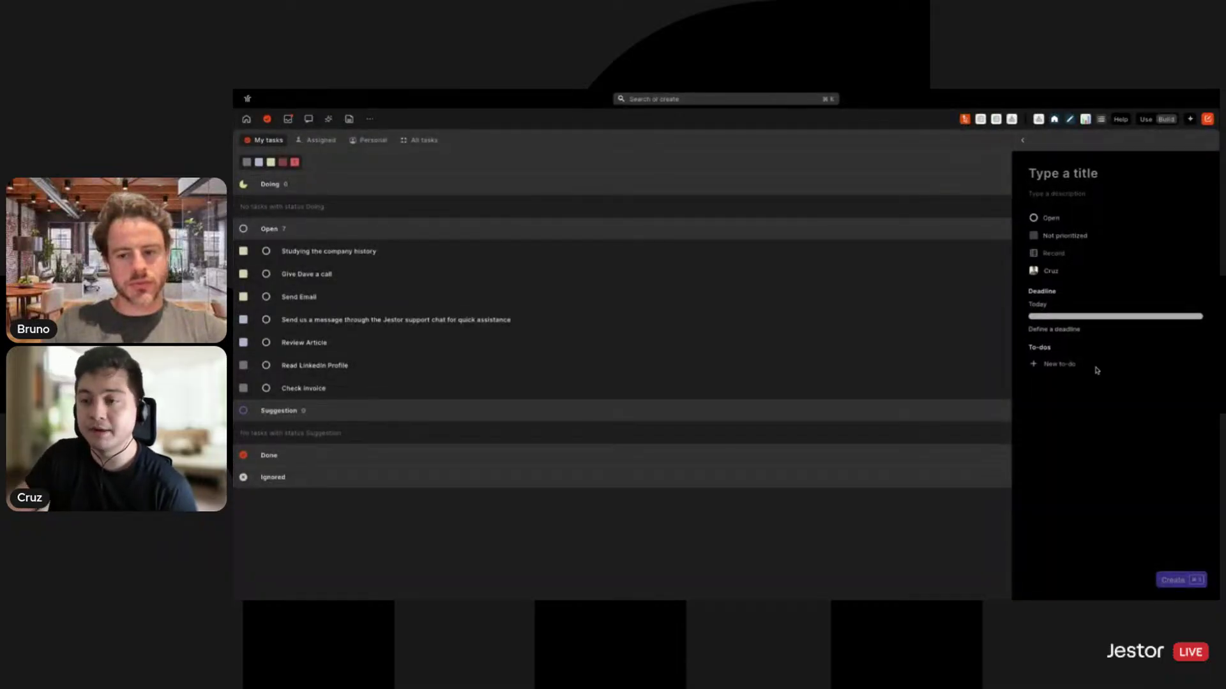
- Add the other listed team member as a second owner of the new task
click(1048, 271)
click(1066, 330)
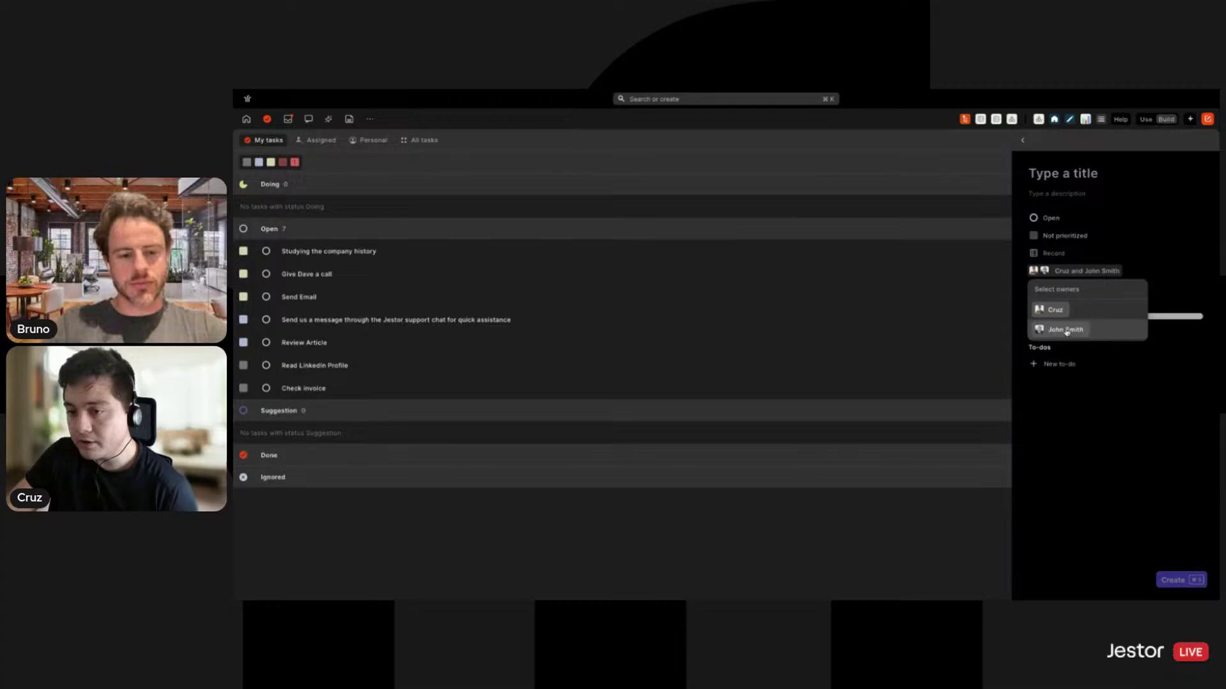
click(1107, 424)
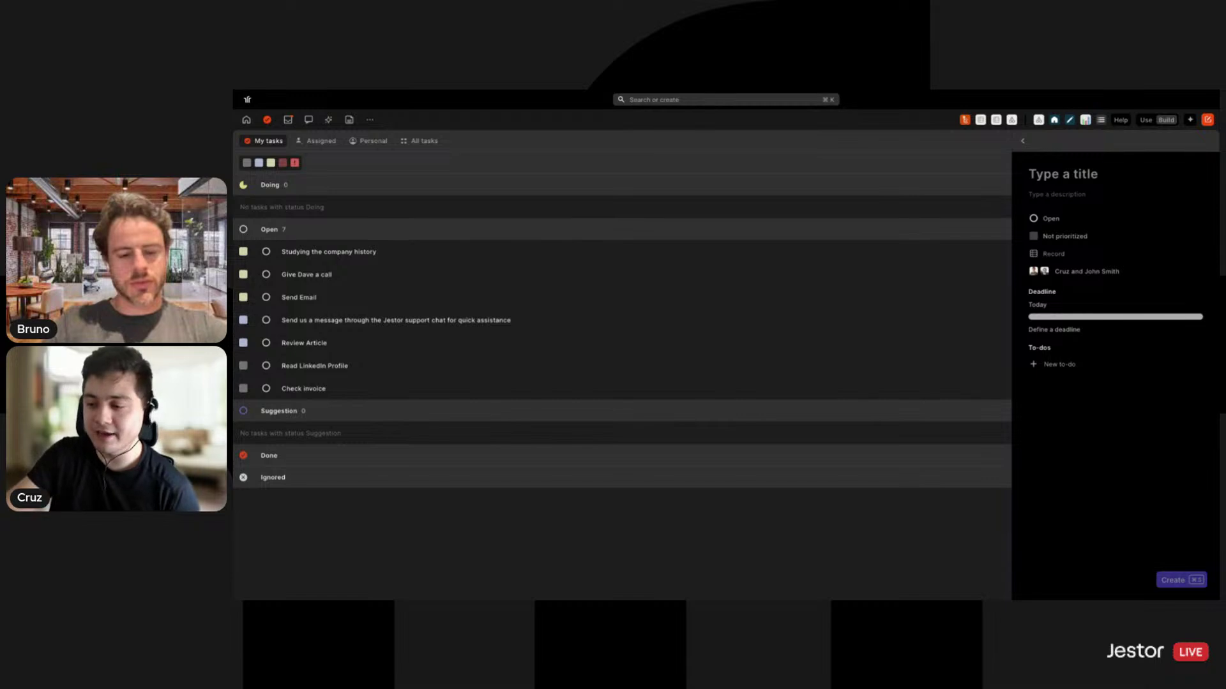
- Set the task's deadline range to September 15–19, 2025, and move its start date back to September 3
click(1055, 336)
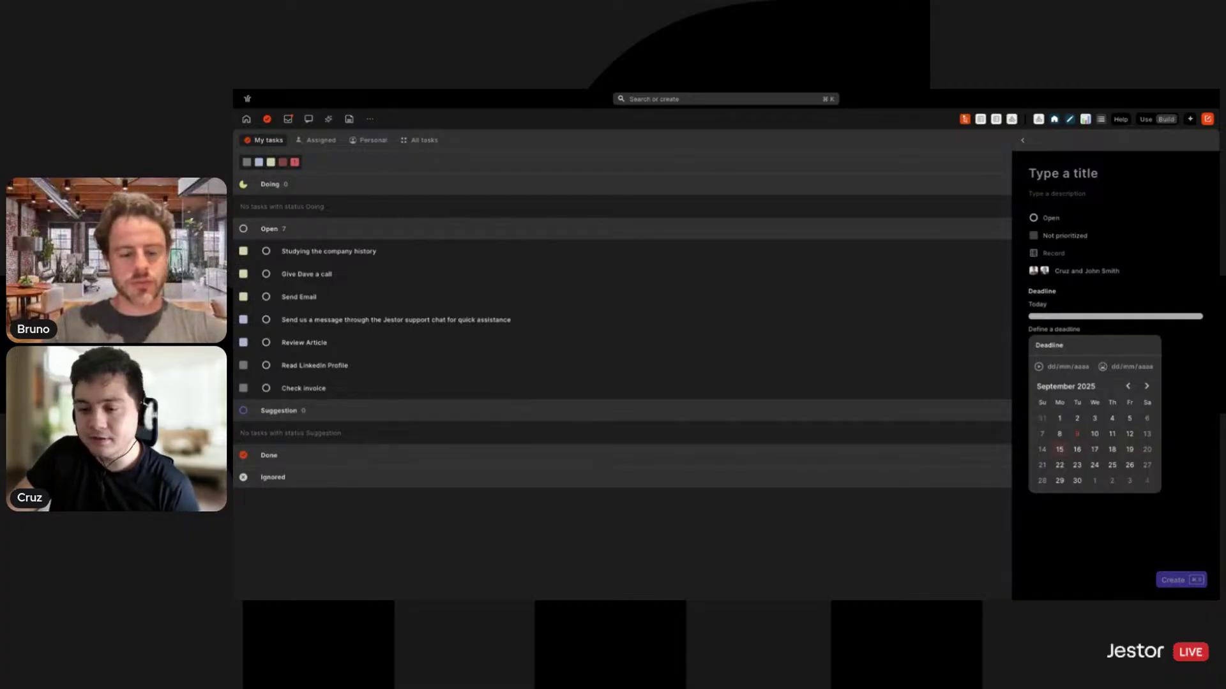
click(1060, 450)
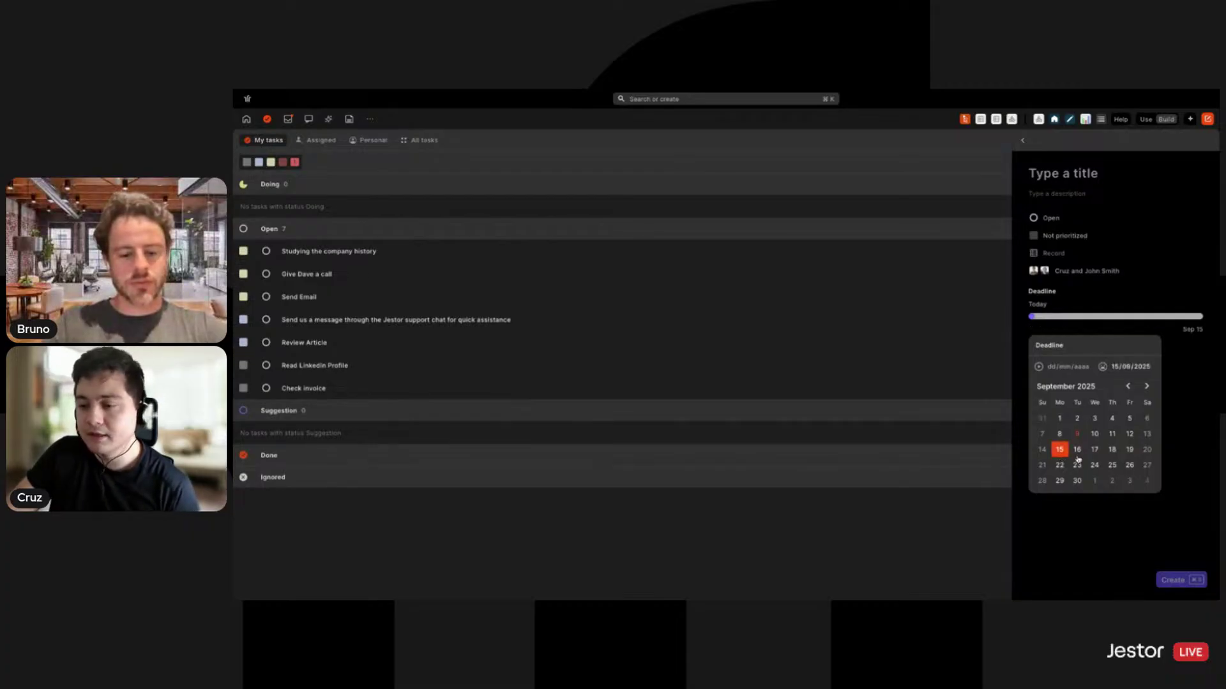
click(1129, 450)
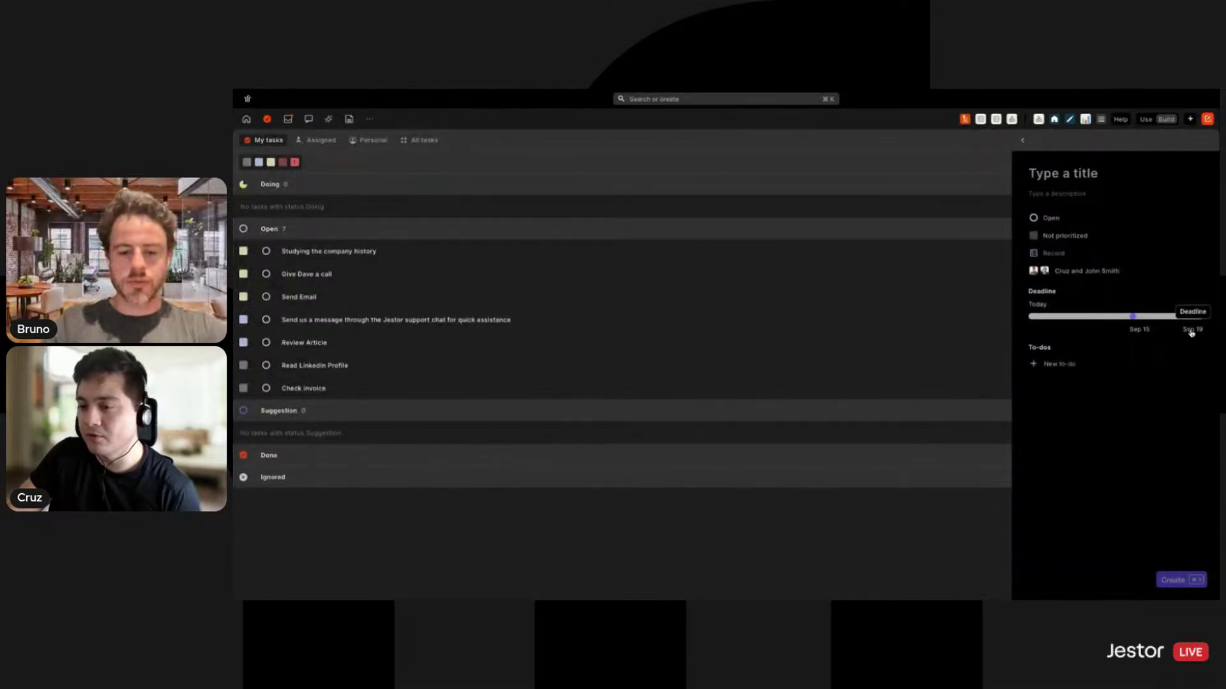
click(1136, 323)
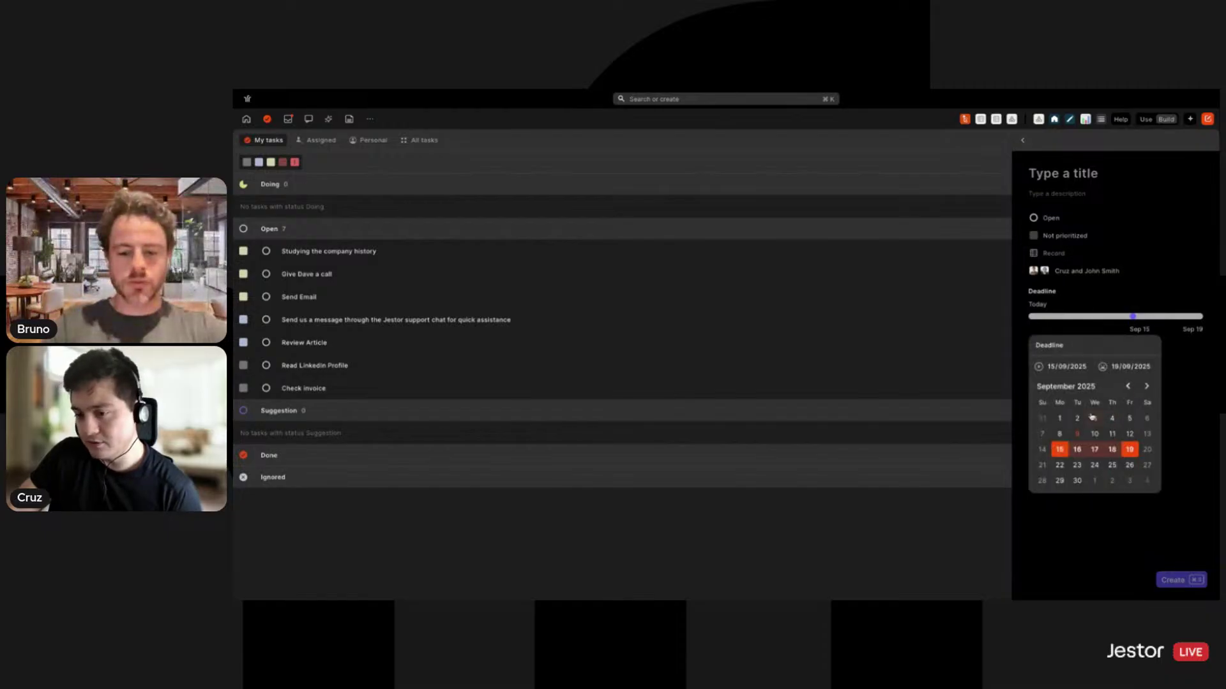
click(1095, 418)
click(1189, 381)
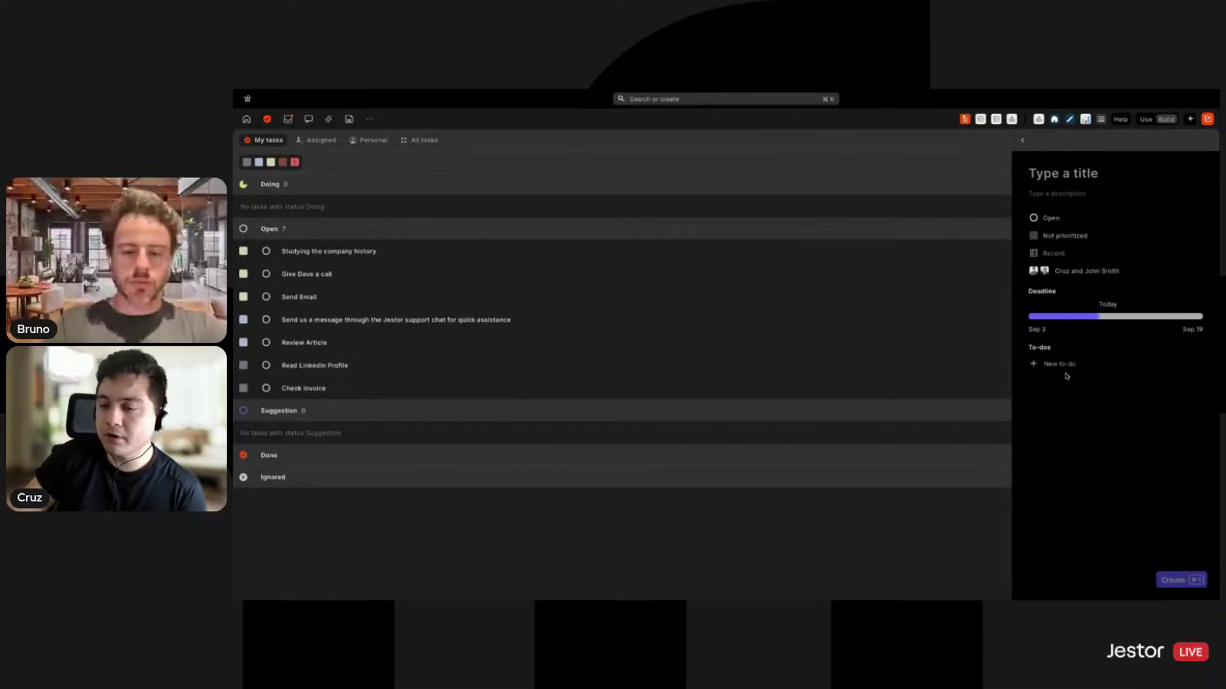
- Title the new task "Plan Livestream"
click(1054, 364)
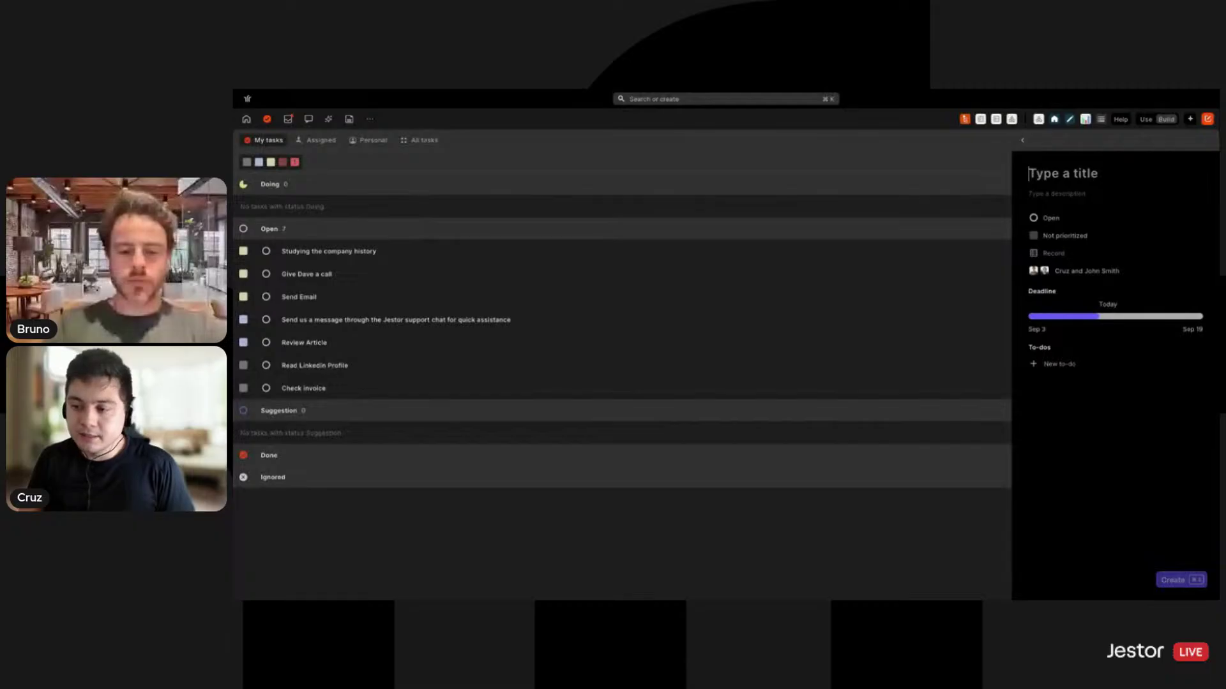
text(Plan)
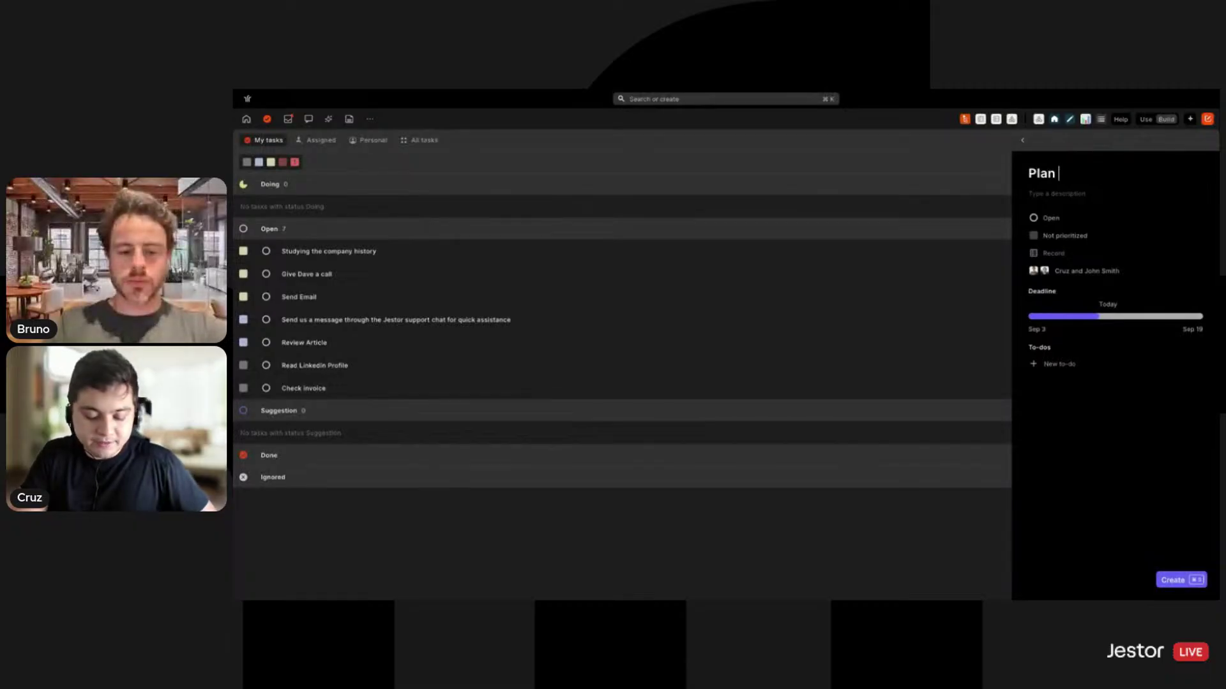
text( Livestream)
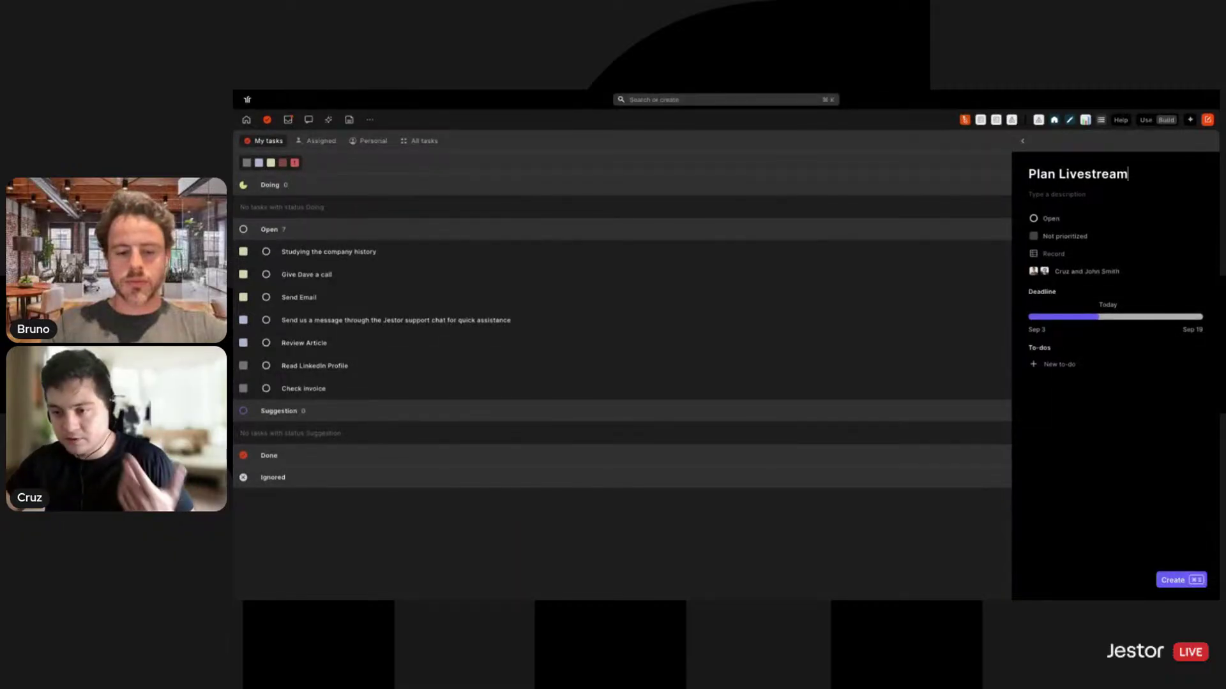
- Enter the task description "We have to plan the livestream that we're going to do on the 19th."
click(1076, 191)
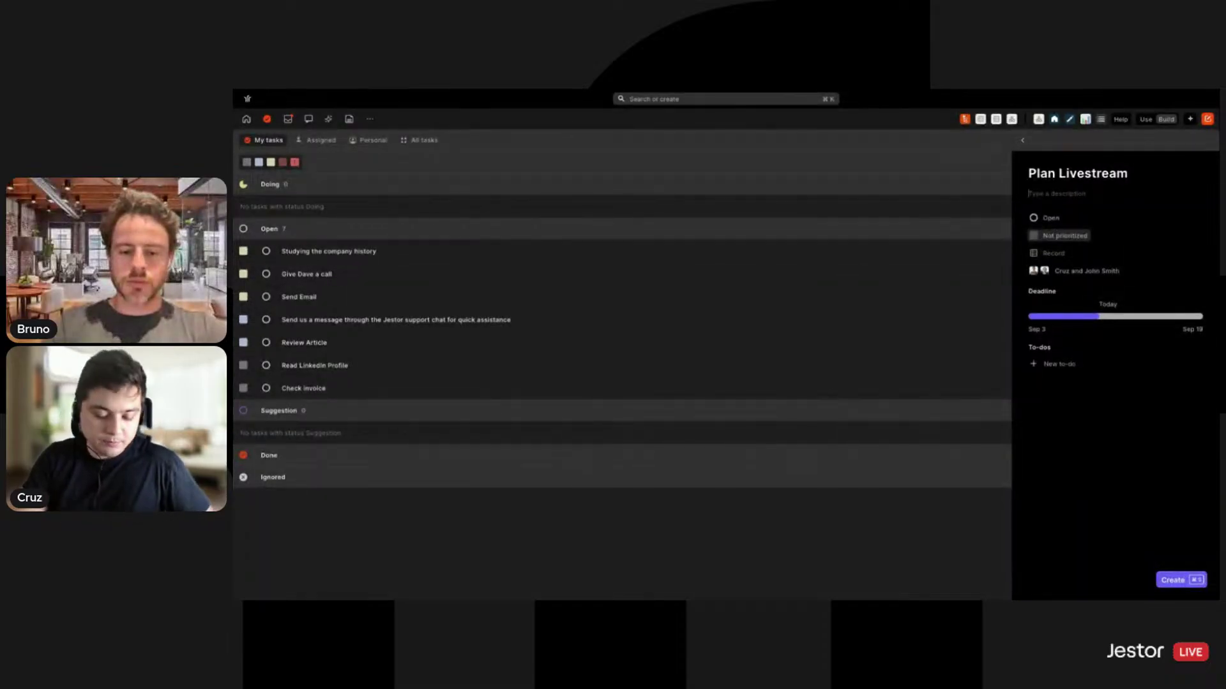
text(We)
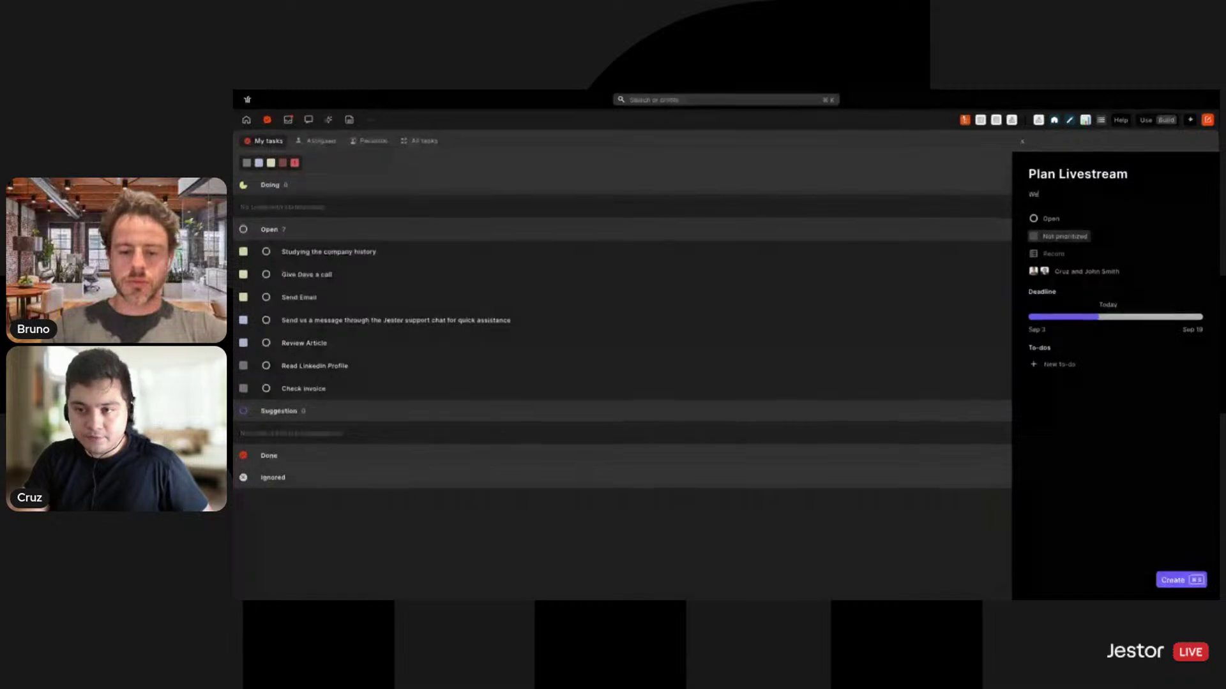
text( have to plan the li)
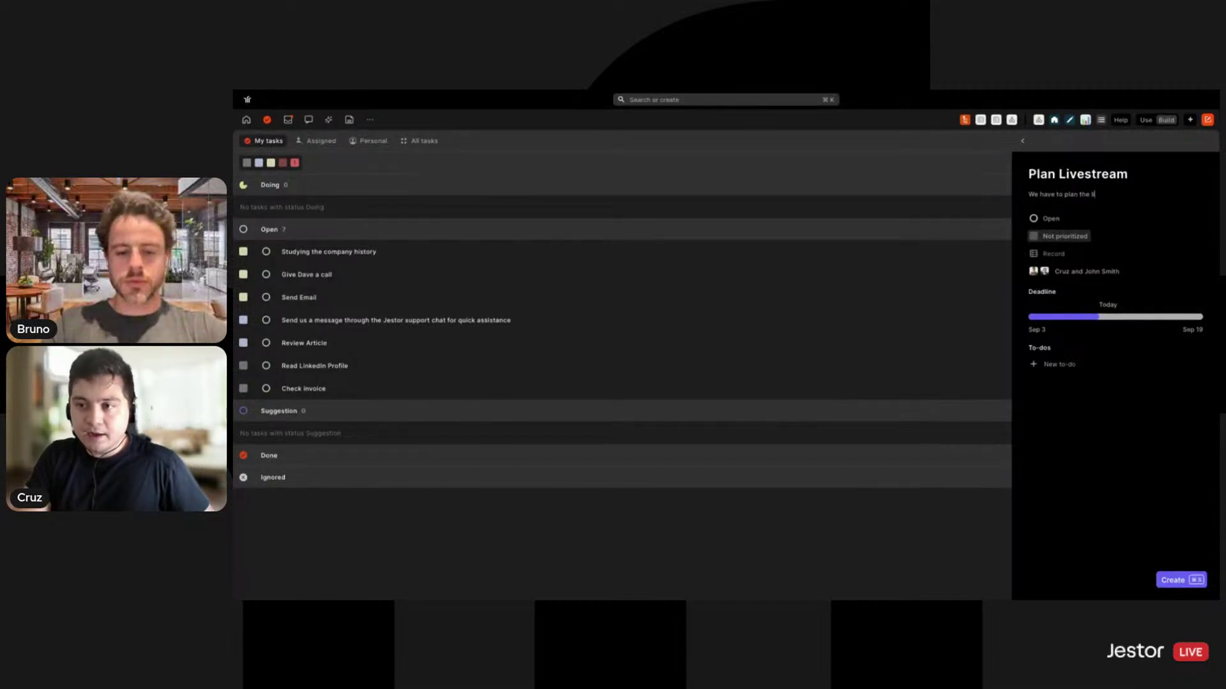
text(vestream that we're going )
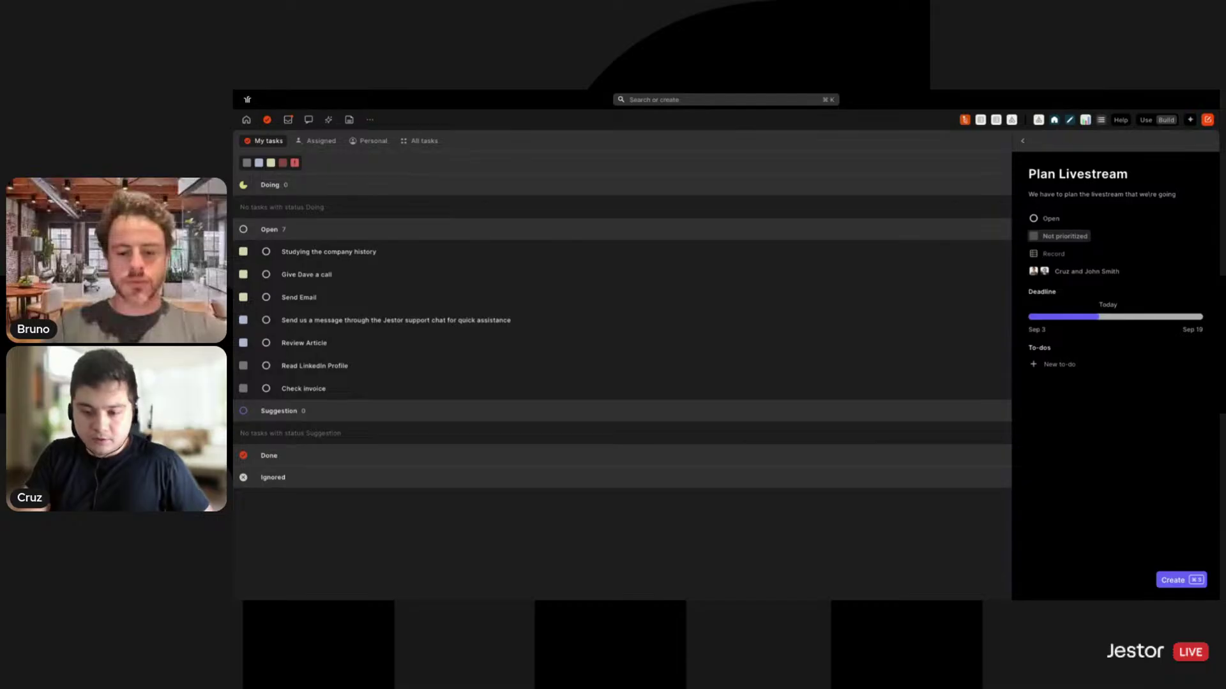
text(to do on the)
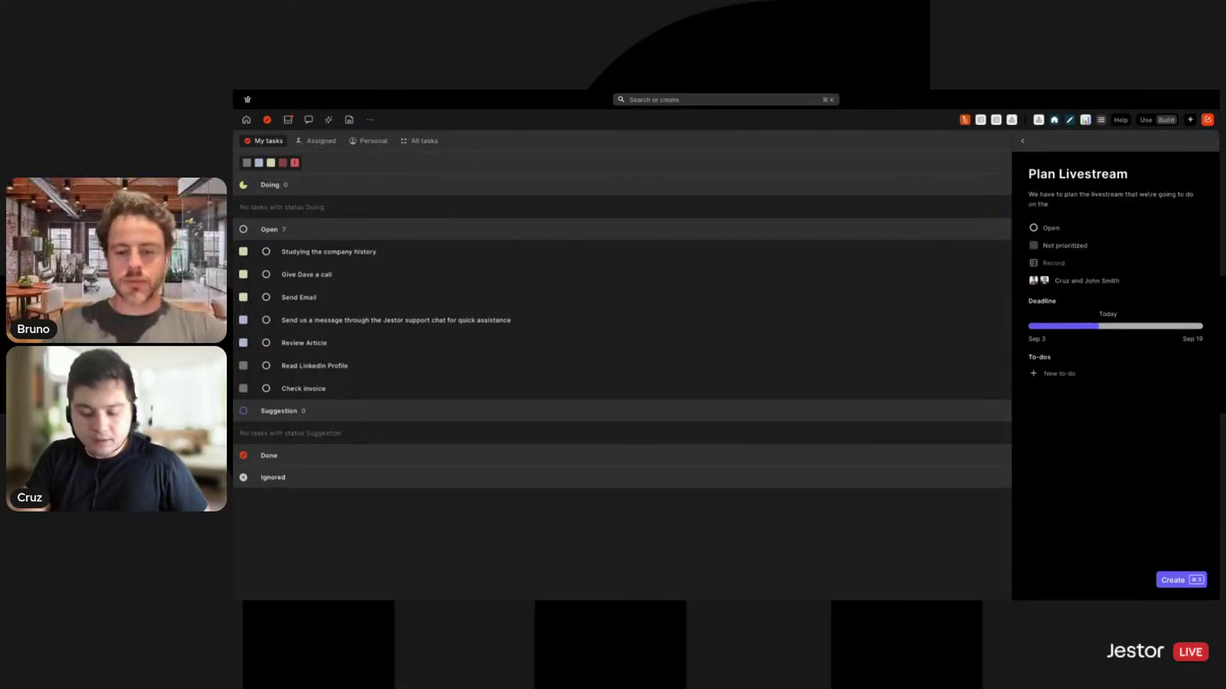
text( 19th.)
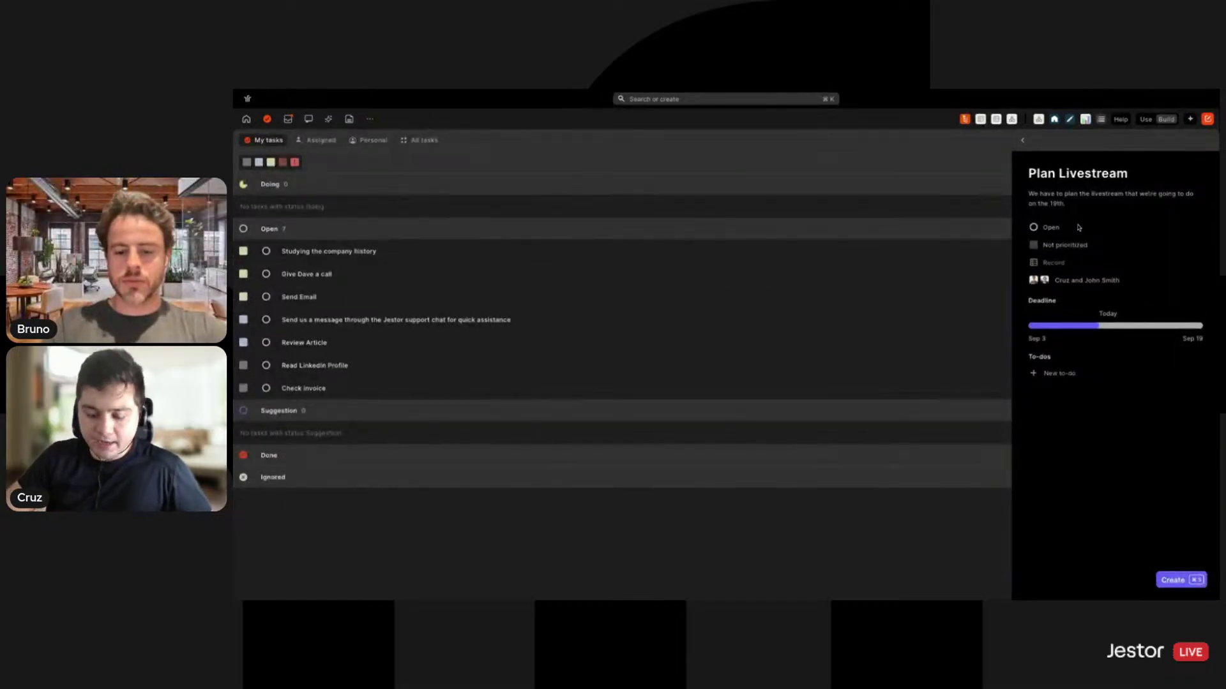
- Add a bulleted list with "Point 1", "Point 2" and "Point 3" below the description sentence
key(Return)
text(- P)
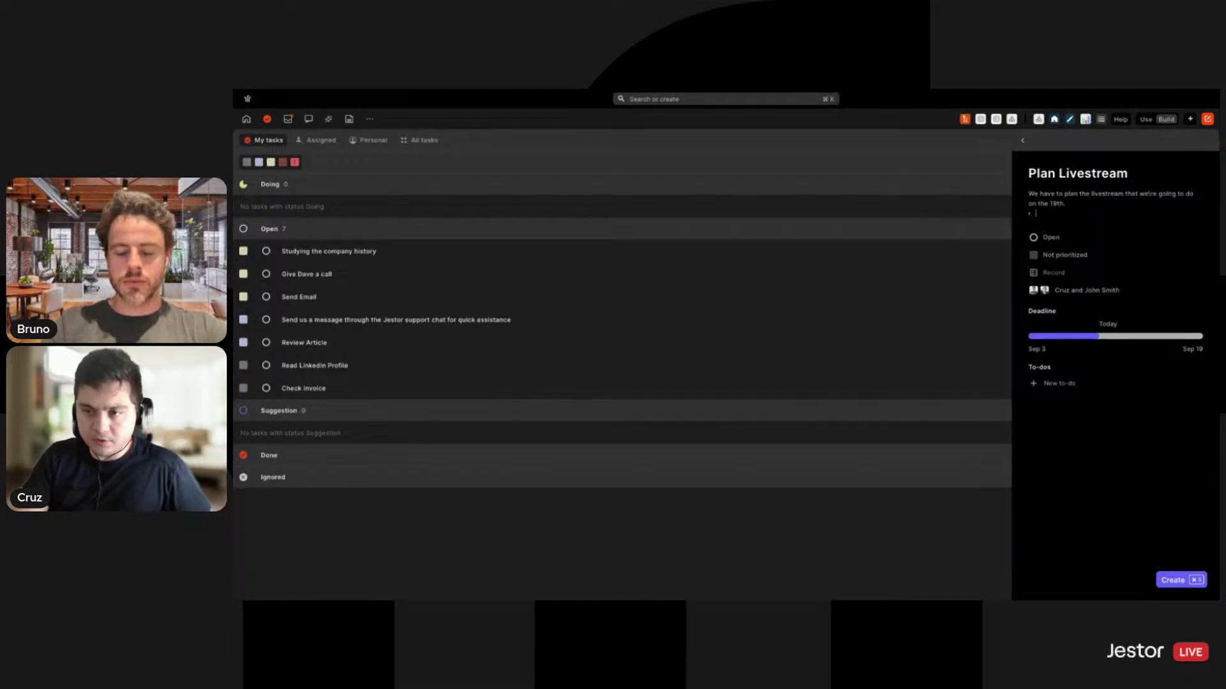
text(oint)
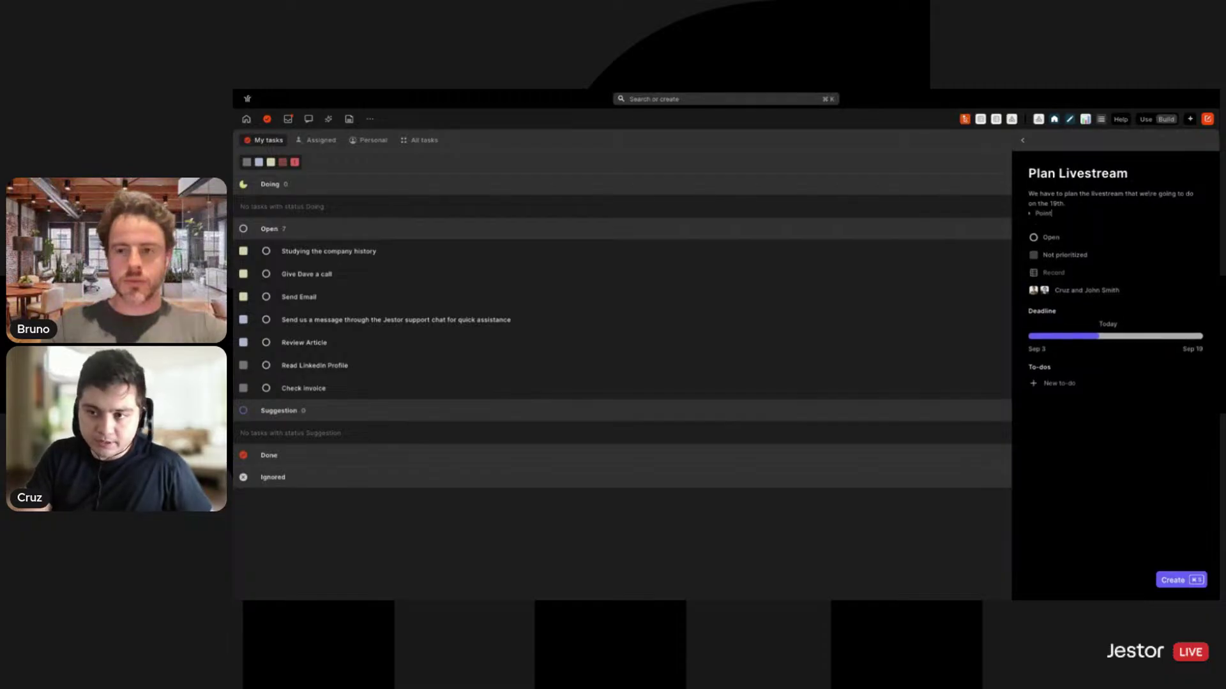
text( 1)
key(Return)
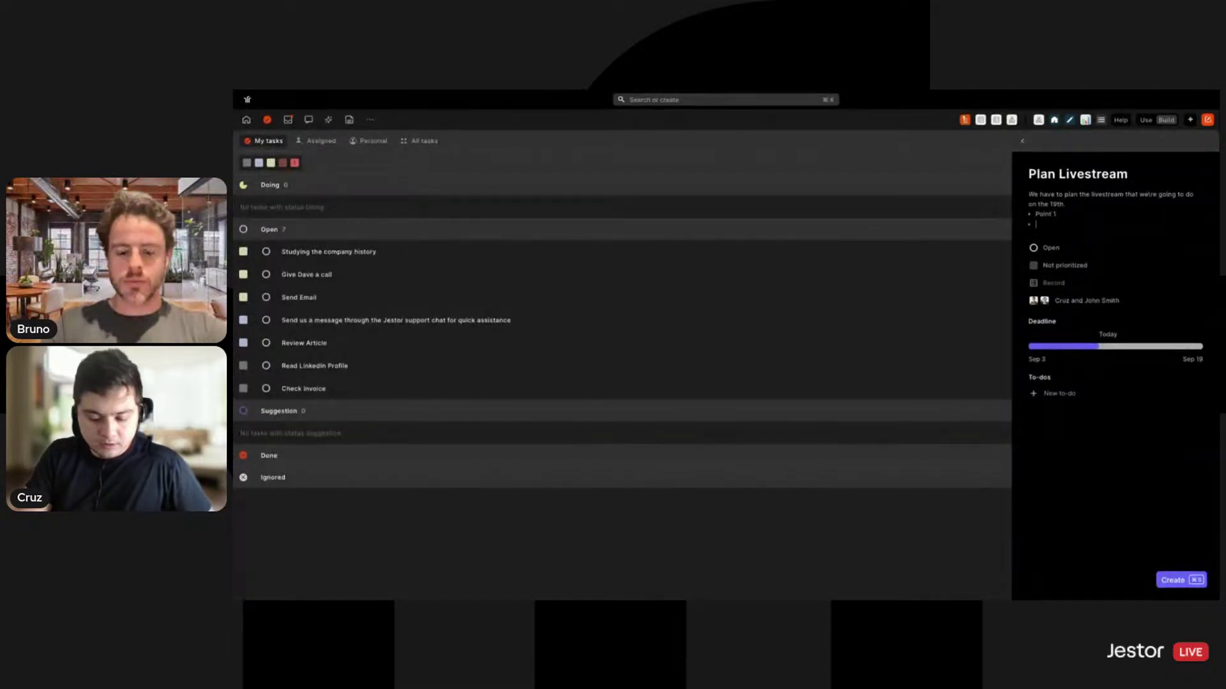
text(Point 2)
key(Return)
text(P)
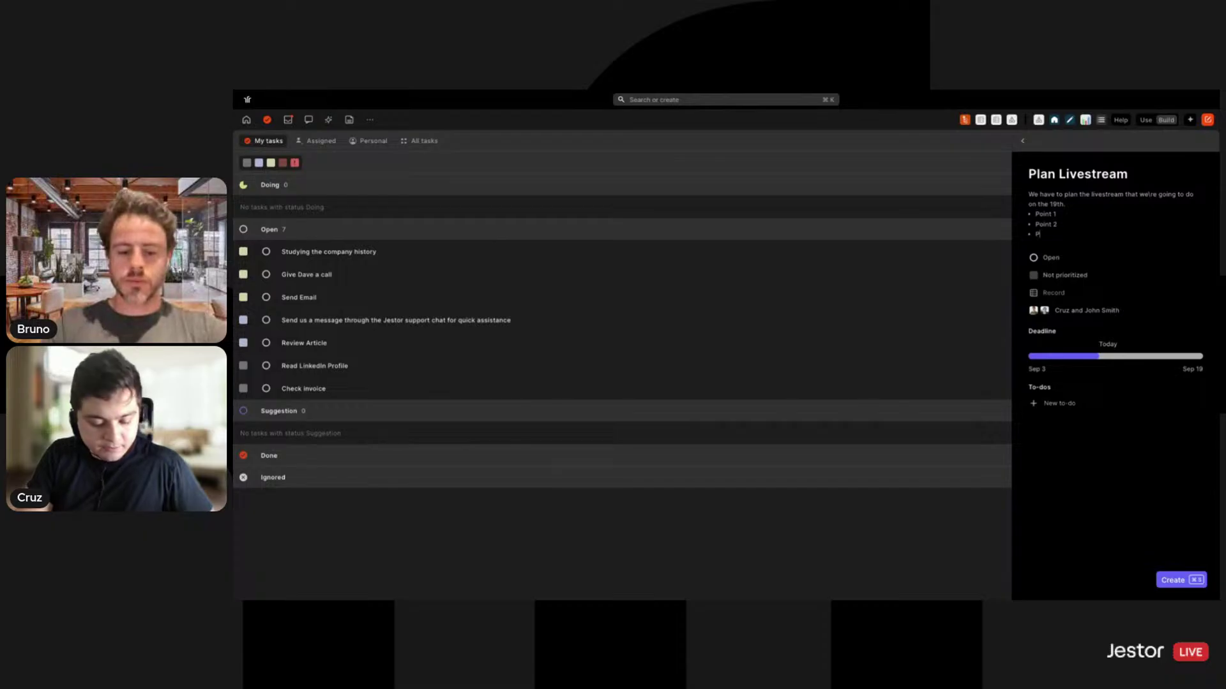
text(in)
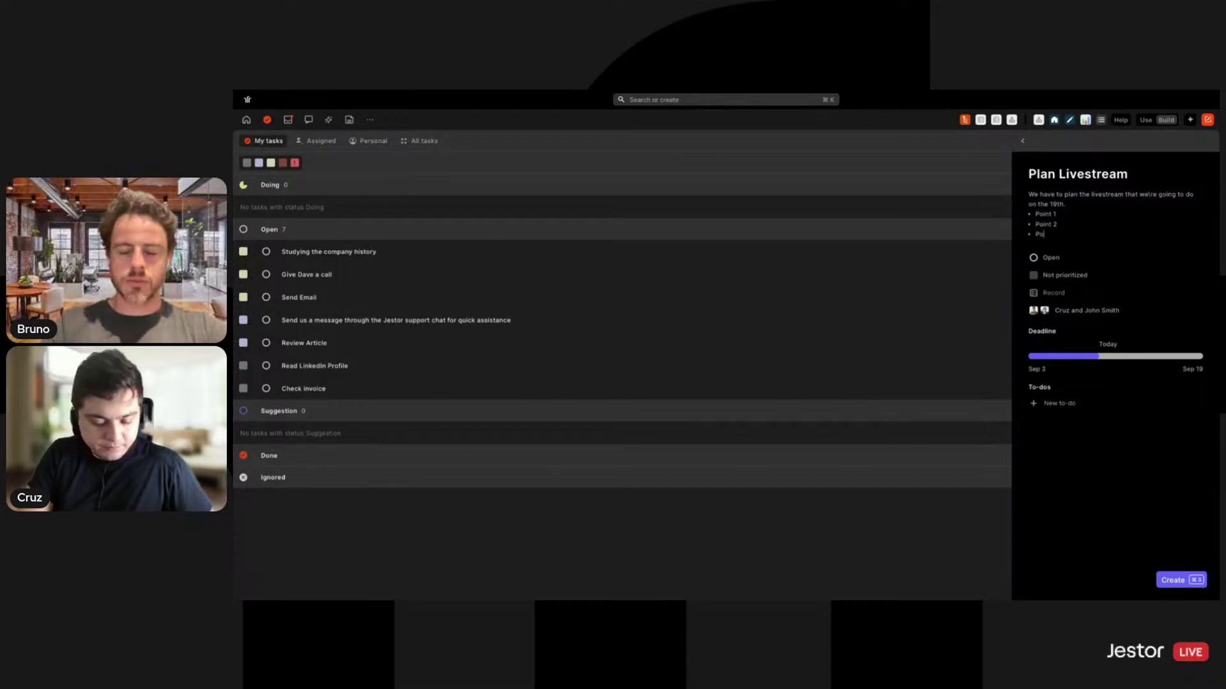
text(int 3)
- Make the "Point 3" bullet bold and view the text formatting options for the description
key(shift+Left)
key(shift+Left)
key(shift+Left)
key(shift+Left)
key(shift+Left)
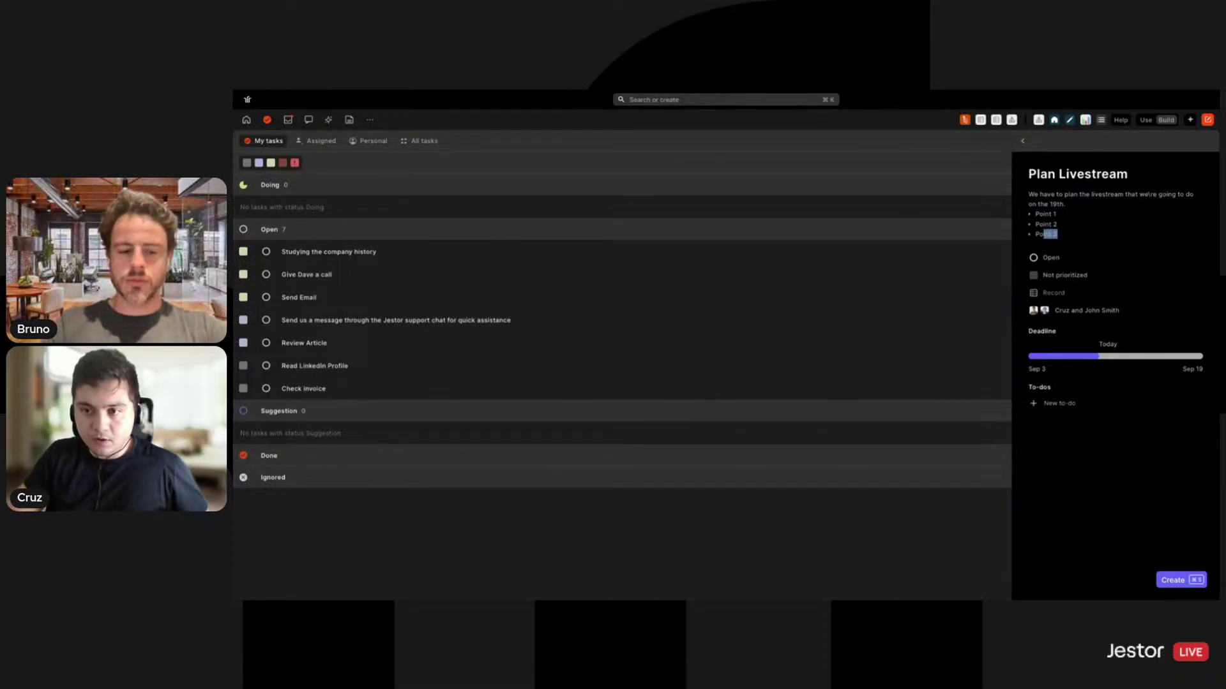
key(shift+Left)
key(shift+Left)
key(ctrl+b)
key(Right)
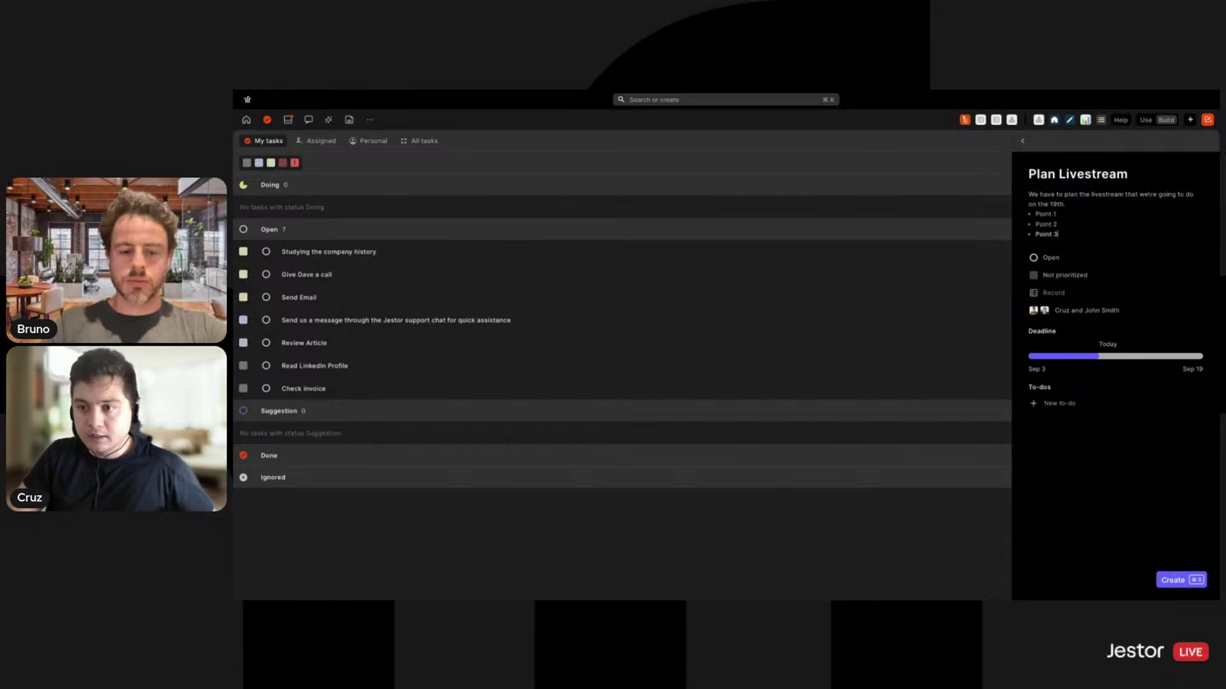
drag(1033, 194, 1055, 214)
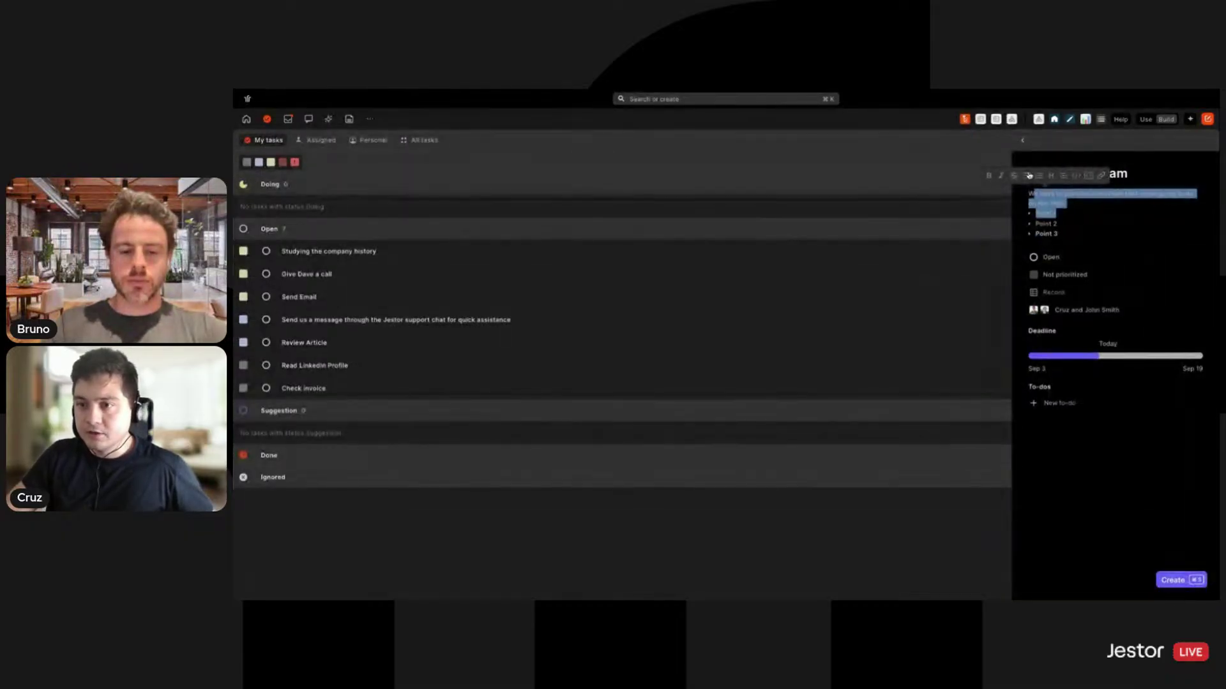
click(1064, 236)
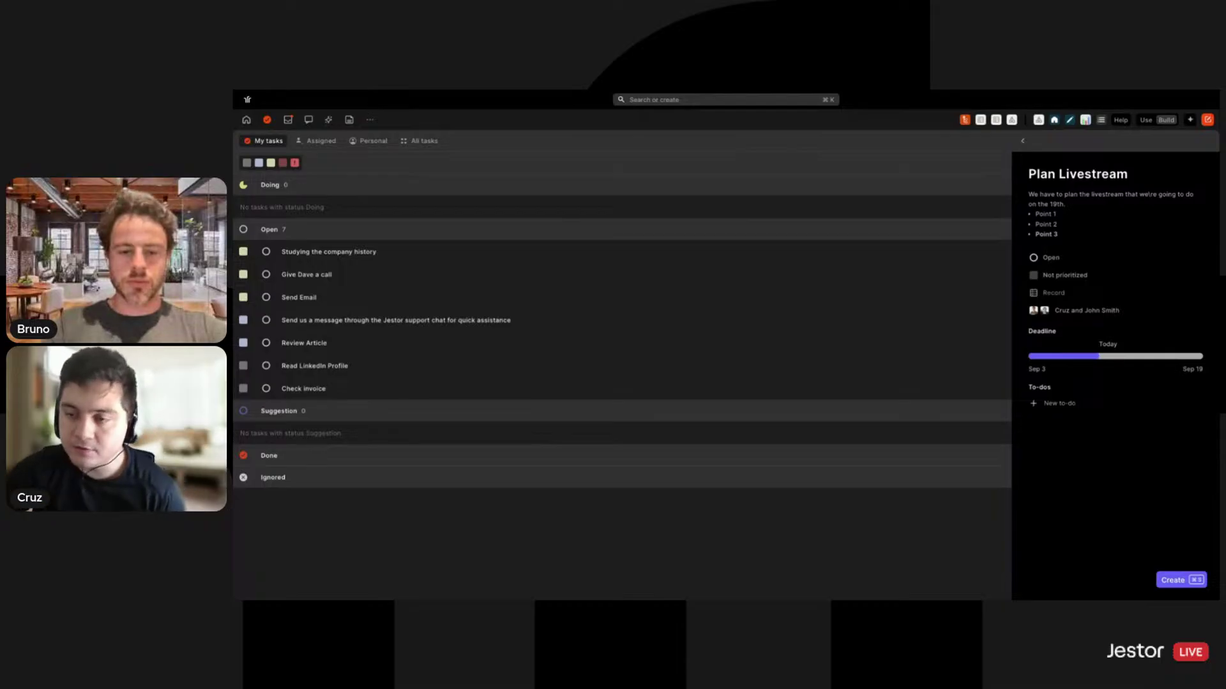
- Set the task's status to Open and its priority to Low, and view the tables available for linking a record
click(1051, 258)
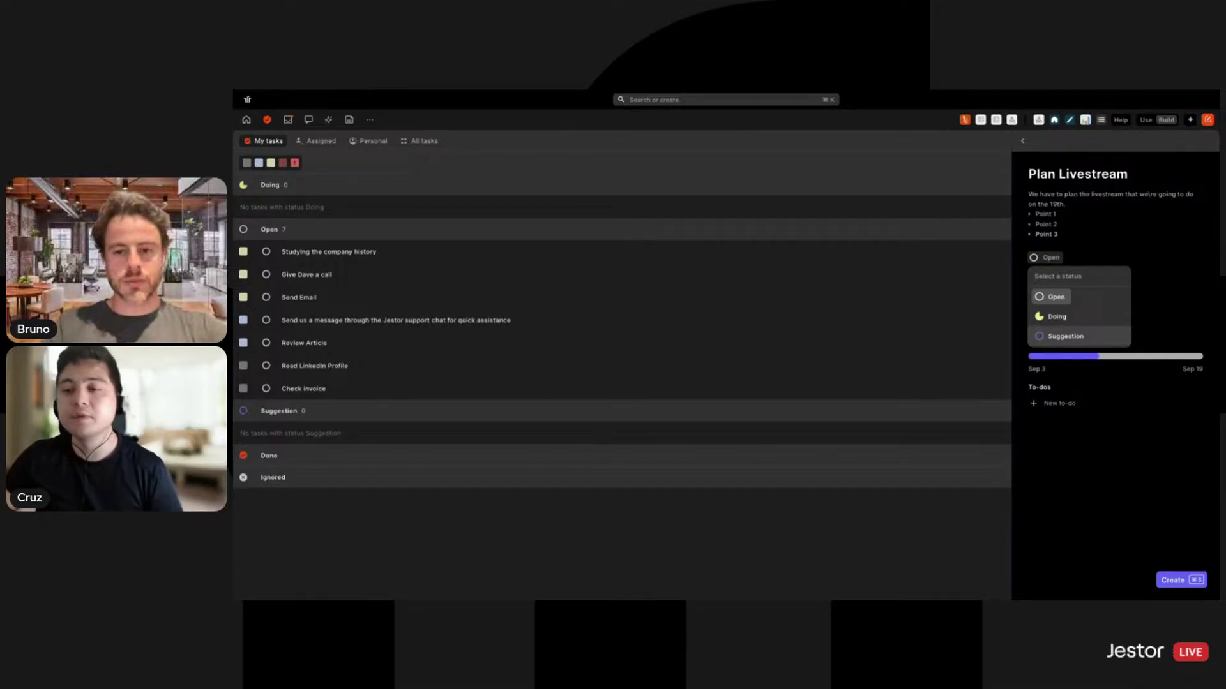
click(1047, 297)
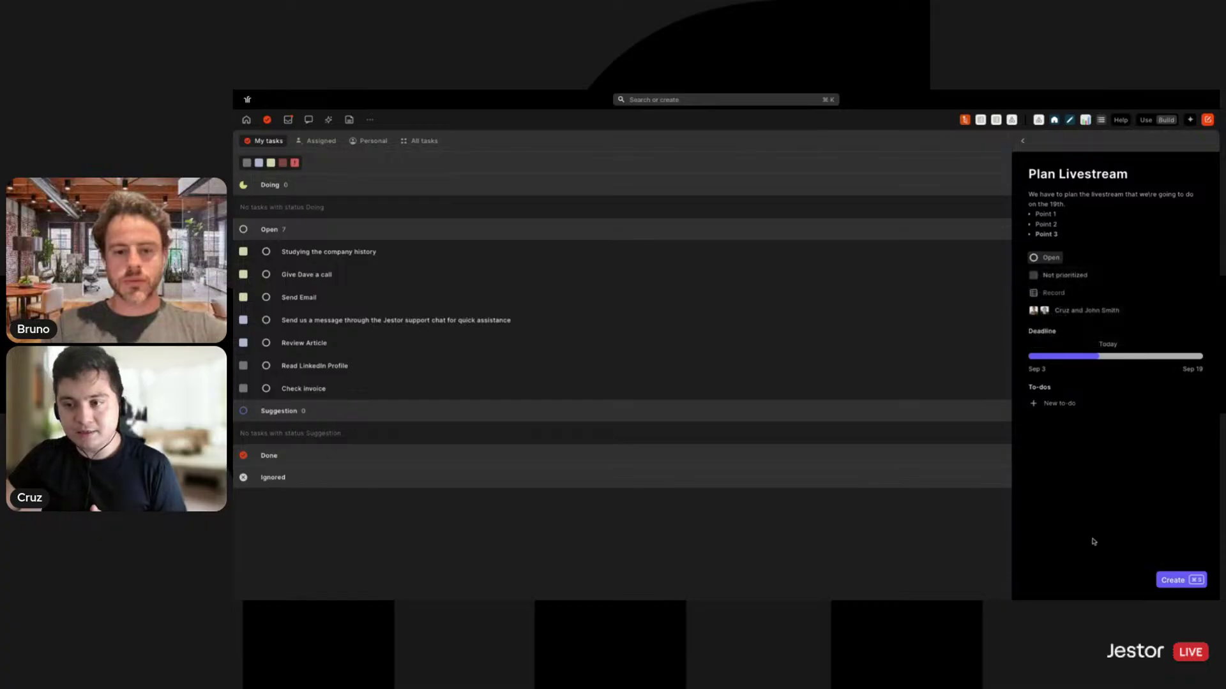
click(1075, 278)
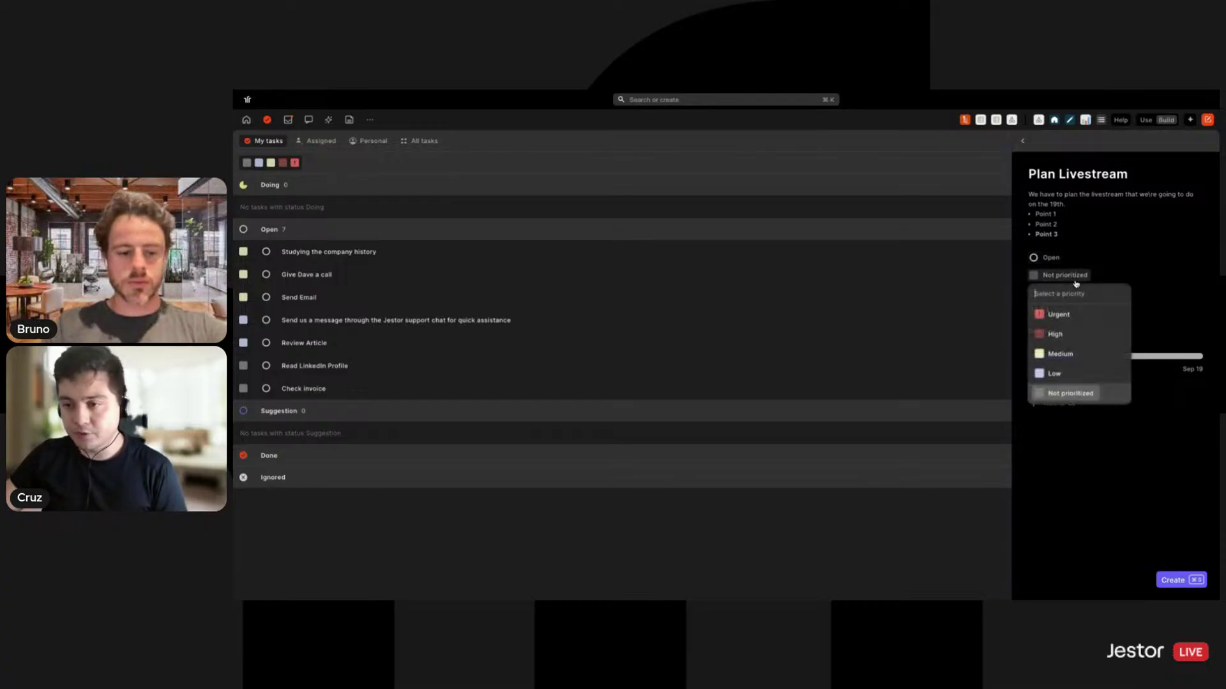
click(1055, 375)
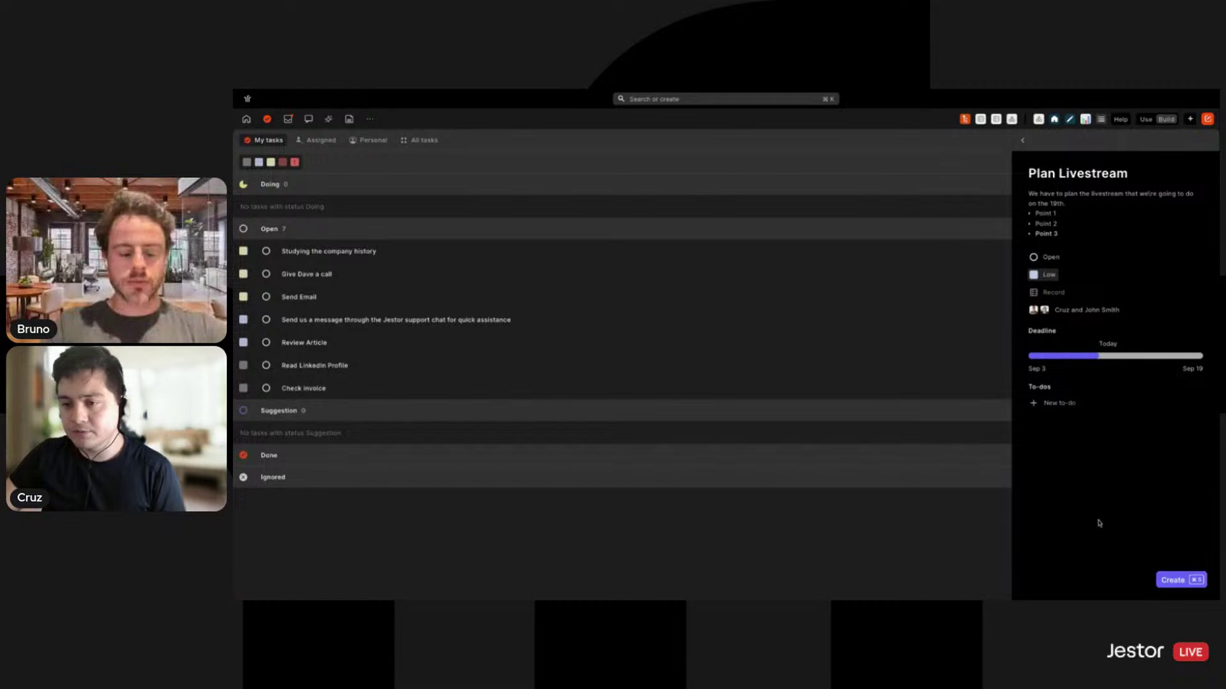
click(1060, 293)
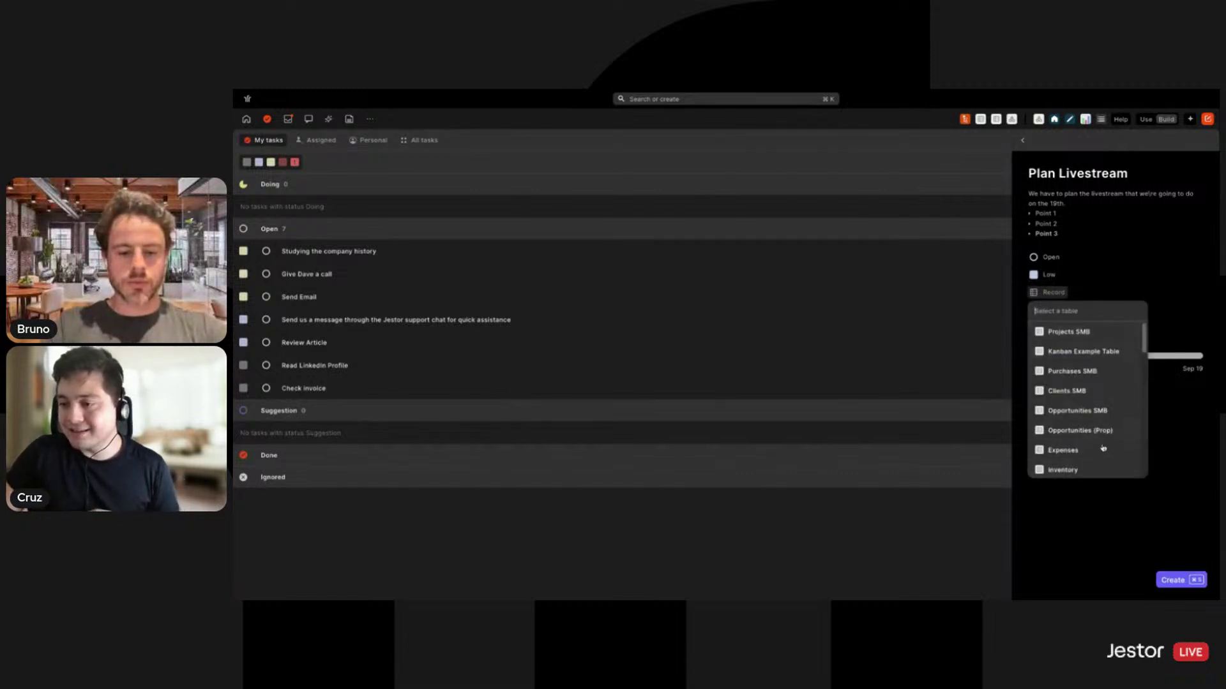
click(1094, 520)
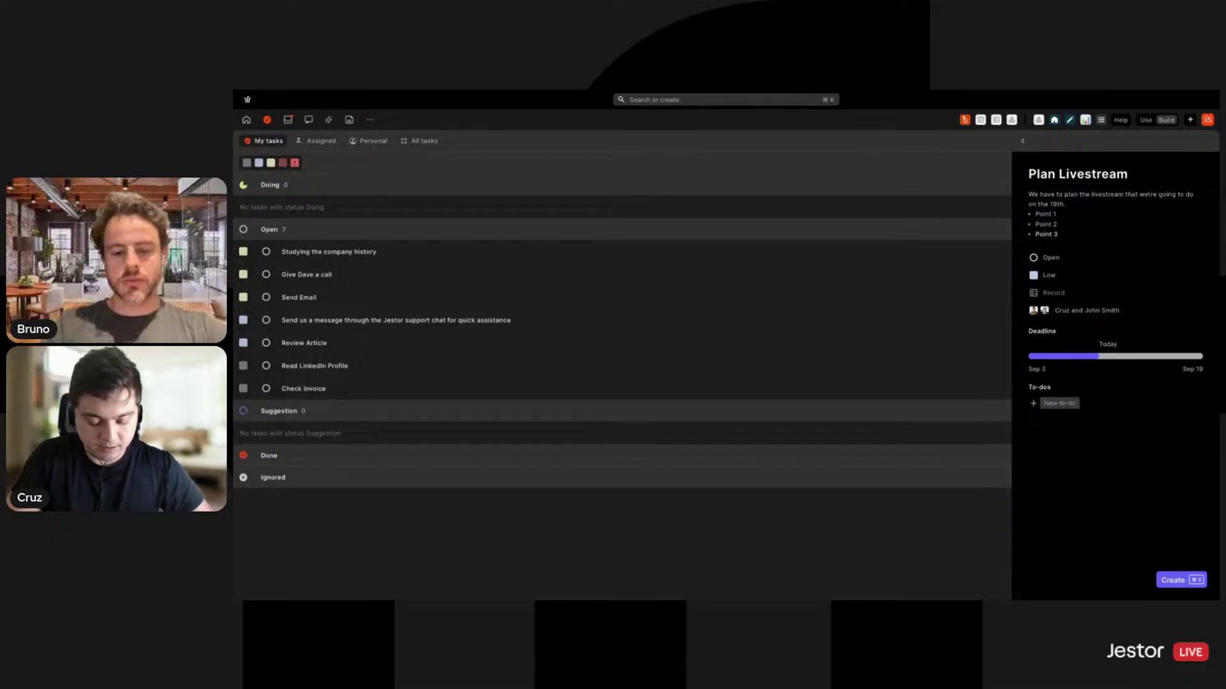
- Add the to-dos "Write 3 ideas", "Draft script" and "Revise script", and create the Plan Livestream task
text(Write)
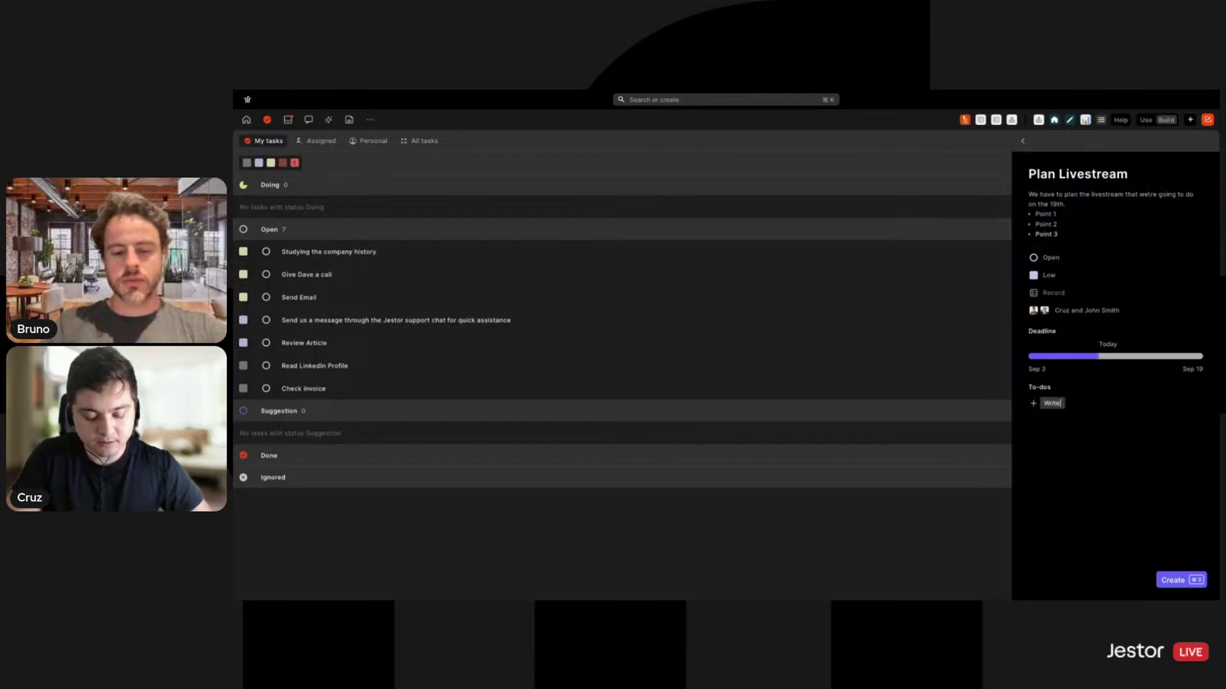
text( 3 ideas)
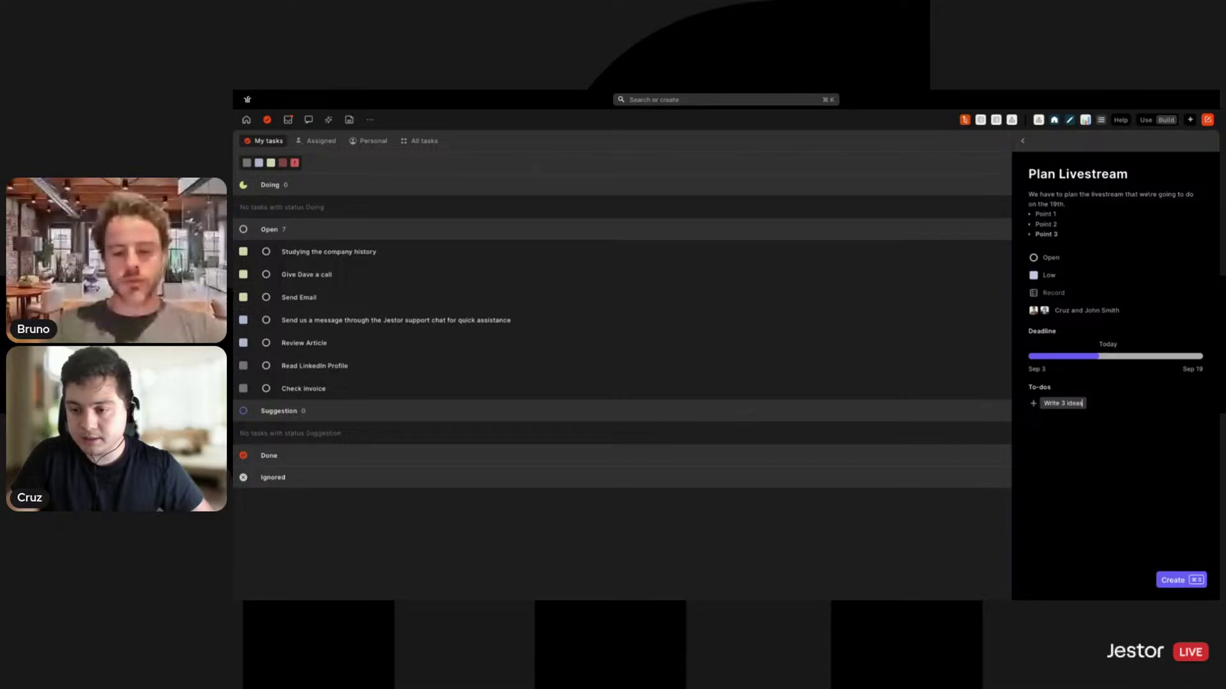
key(Return)
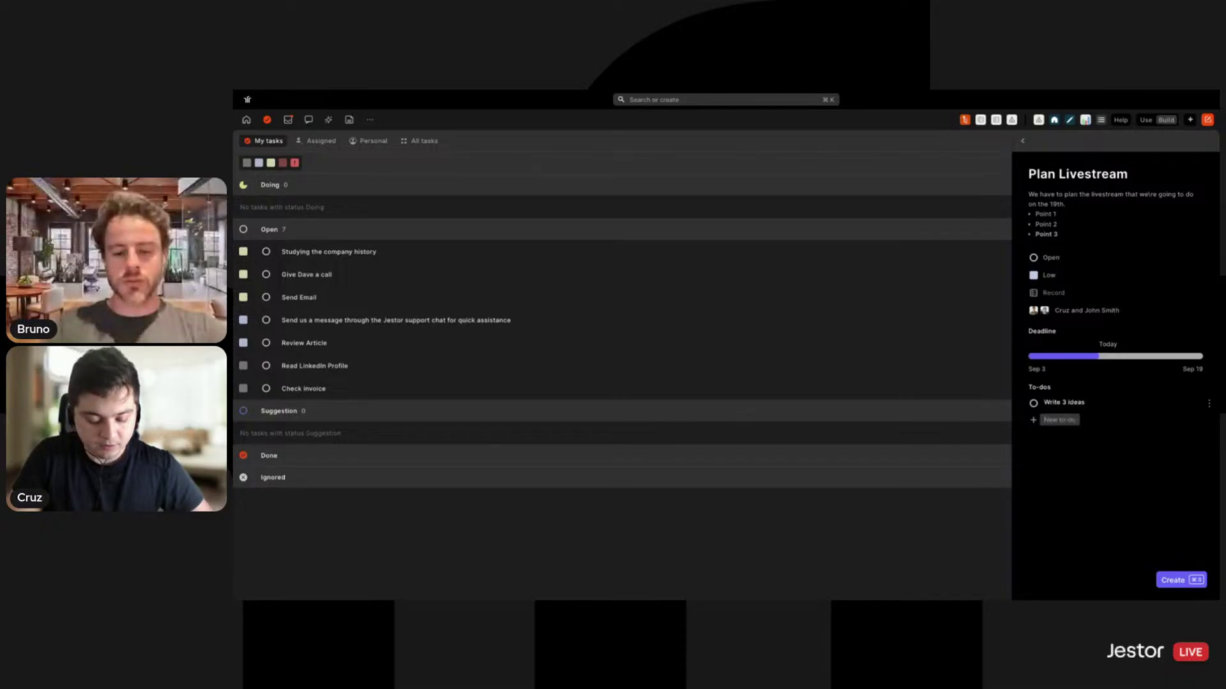
text(Draft script)
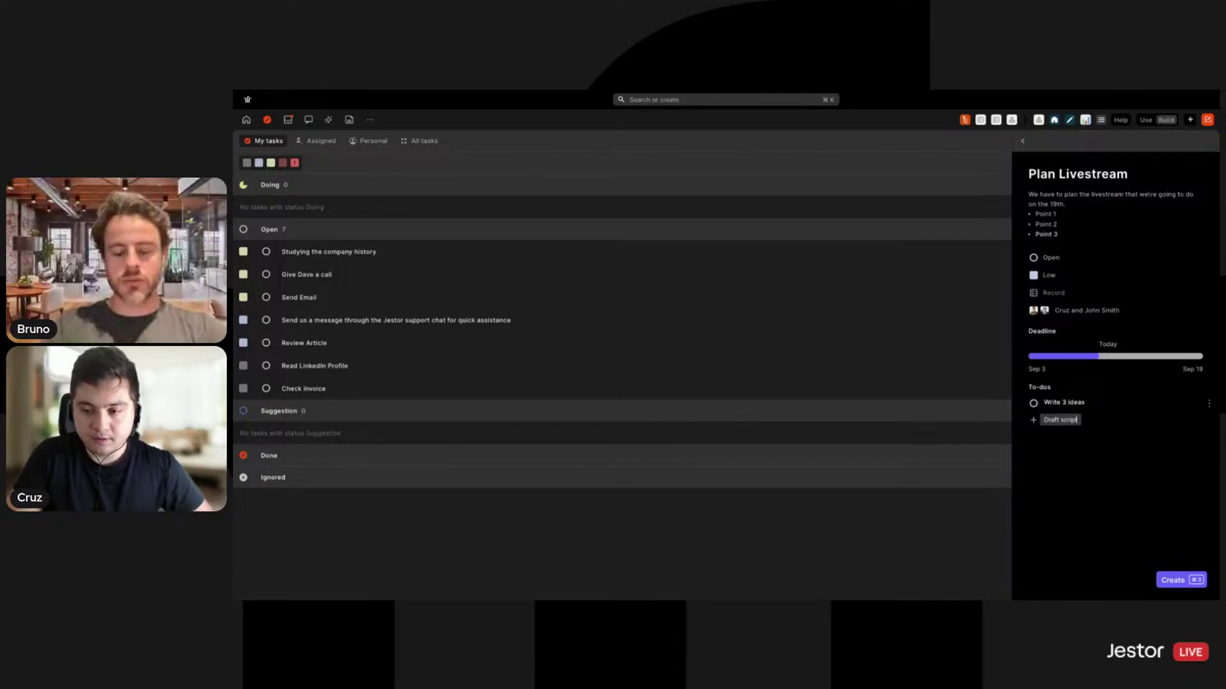
key(Return)
text(Revi)
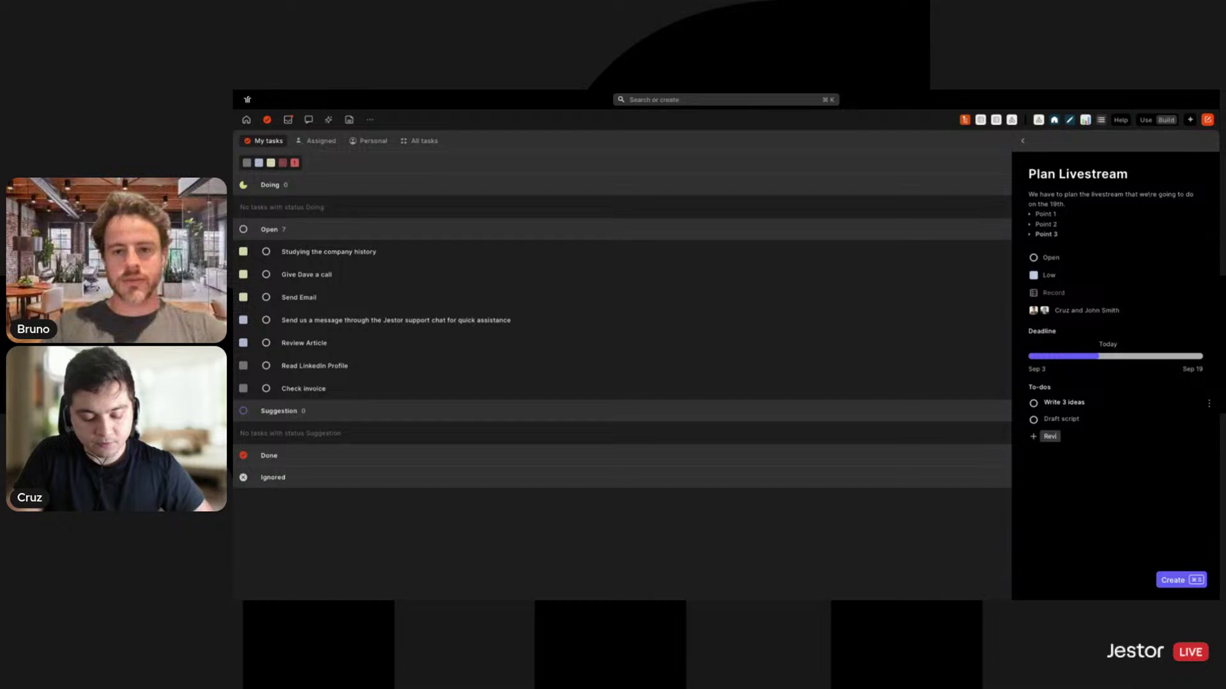
text(se script)
key(Return)
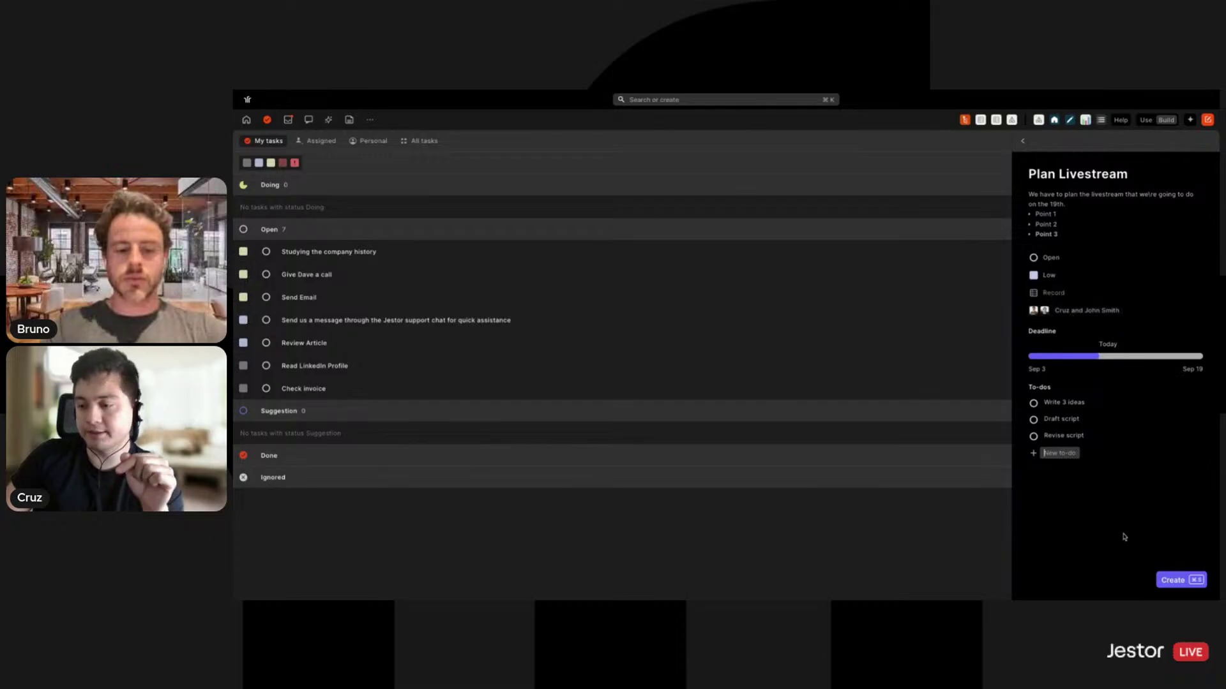
click(1173, 581)
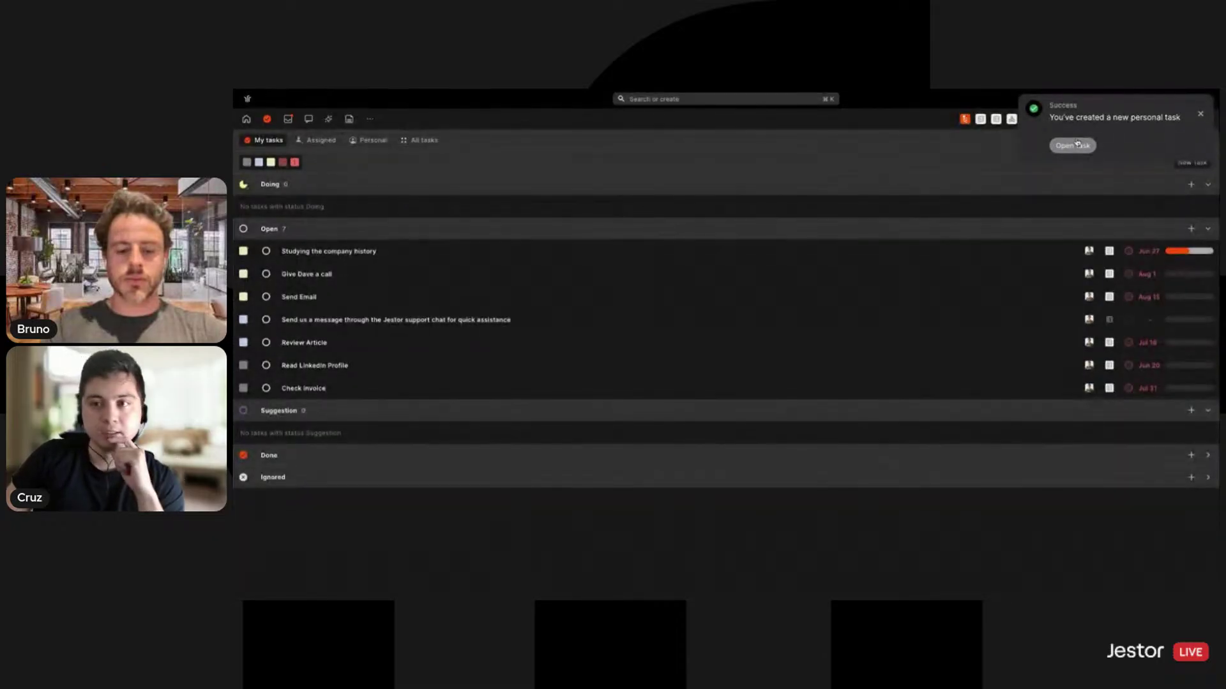
click(1200, 117)
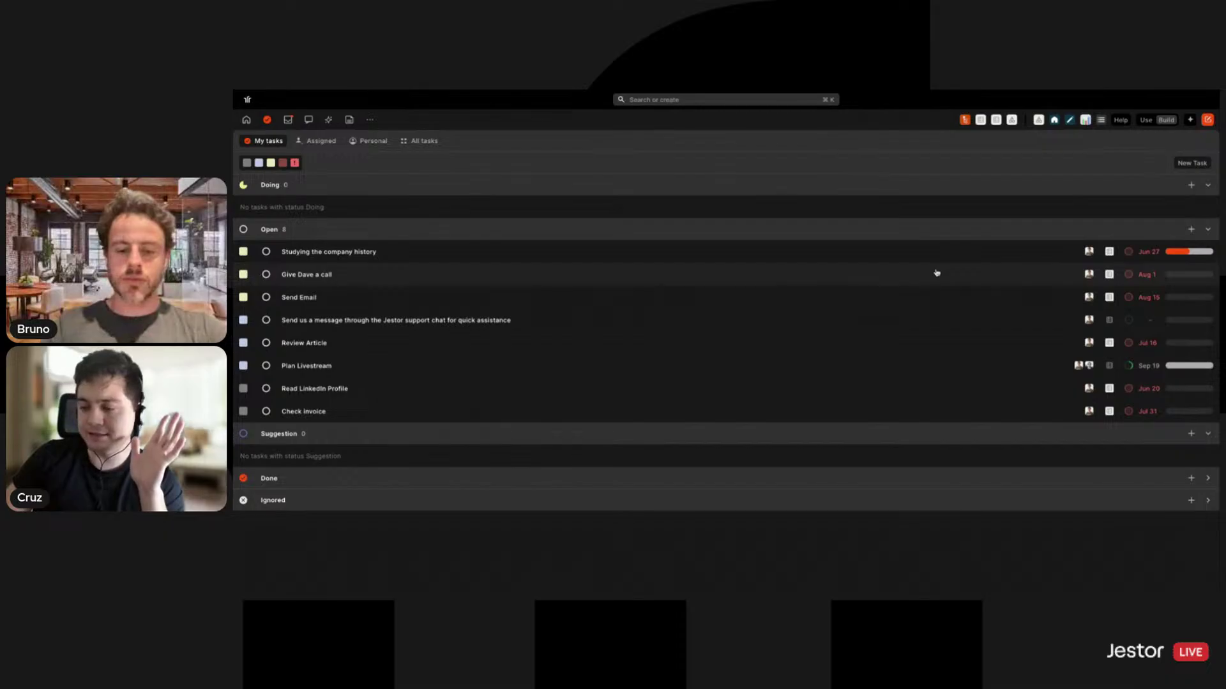
- Try collapsing and expanding the Open and Doing groups, and view the new-task form for the Doing status
click(1206, 231)
click(1207, 229)
click(1208, 185)
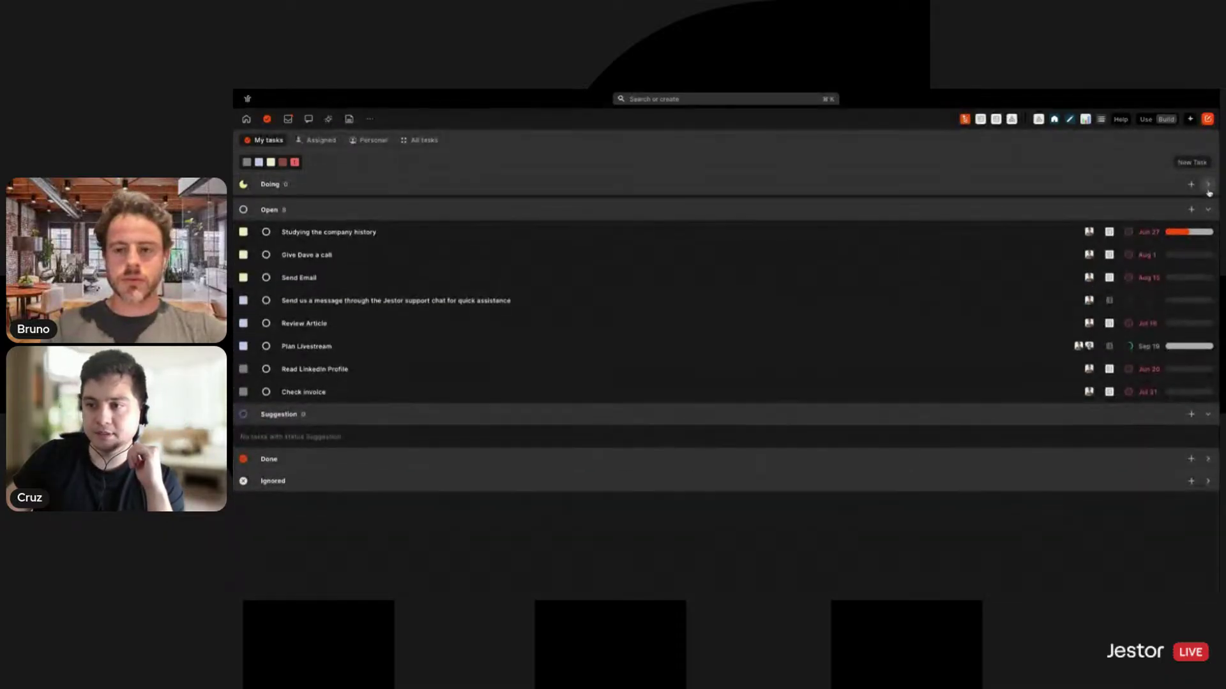
click(1207, 186)
click(1192, 185)
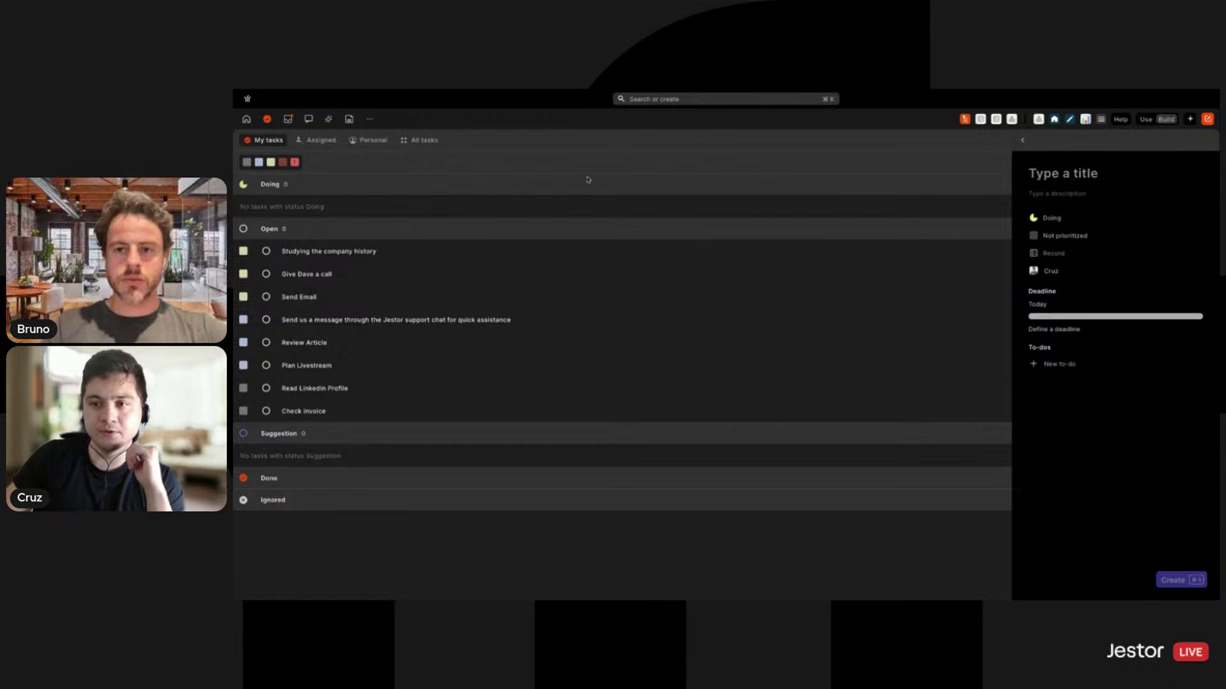
click(1022, 150)
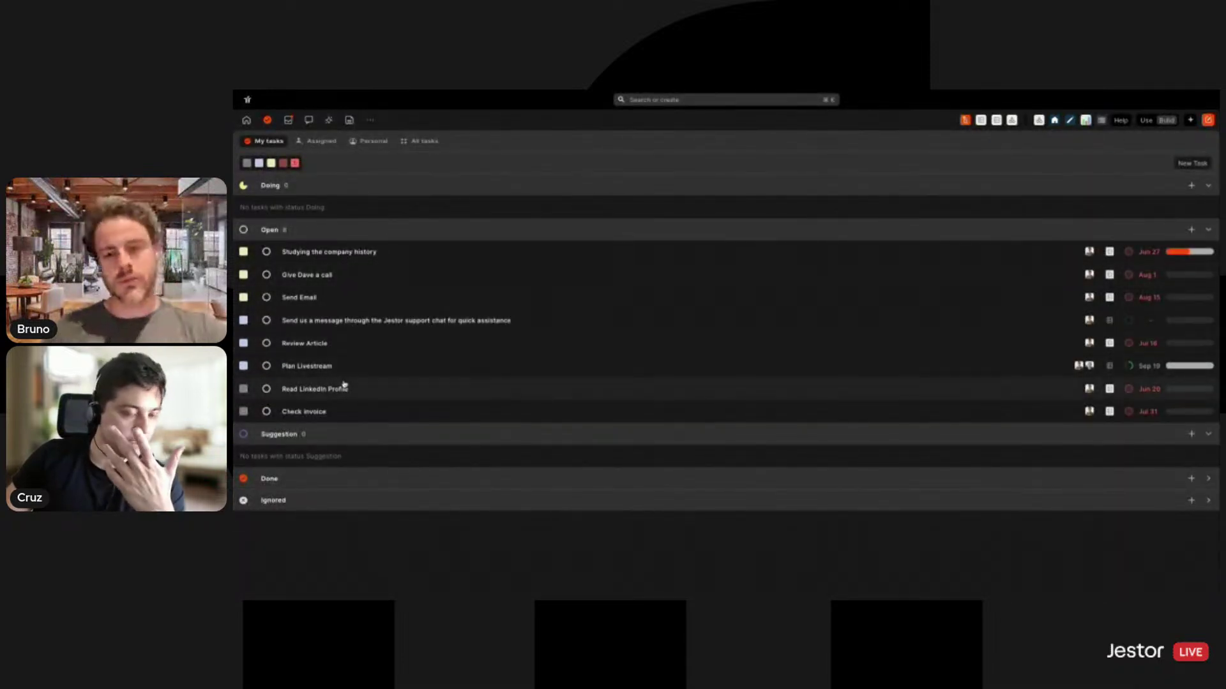
- Change the Plan Livestream task's status to Doing and complete its "Write 3 ideas" to-do
click(367, 375)
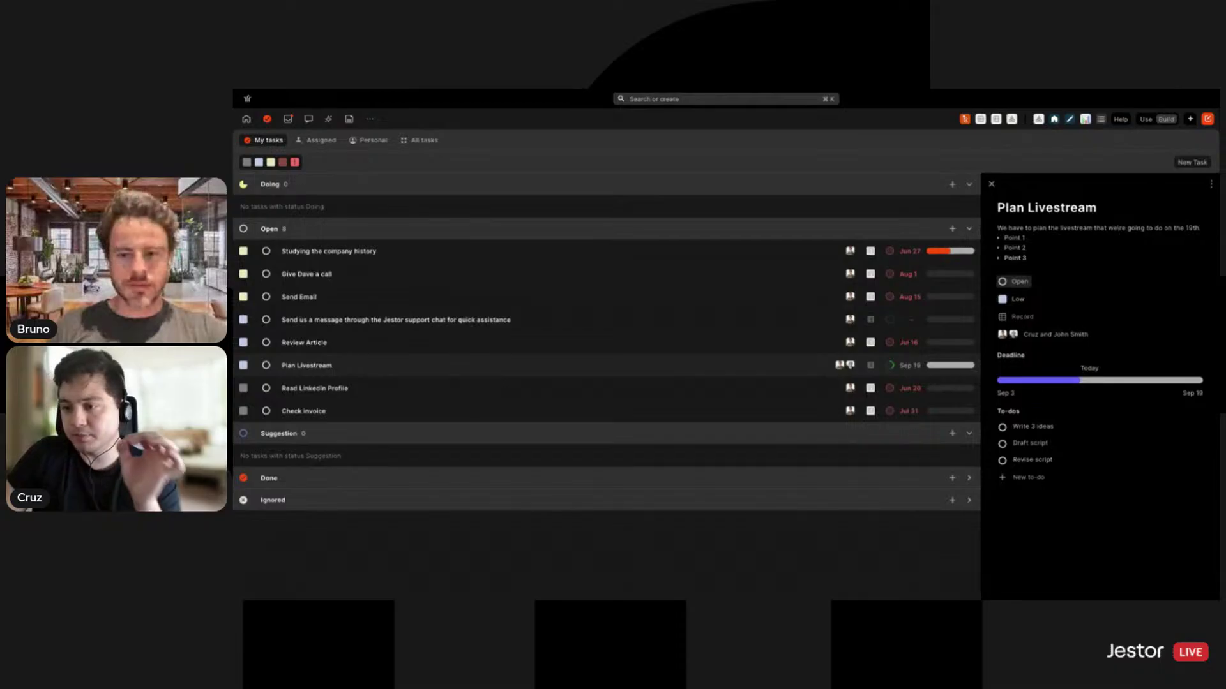
click(1015, 282)
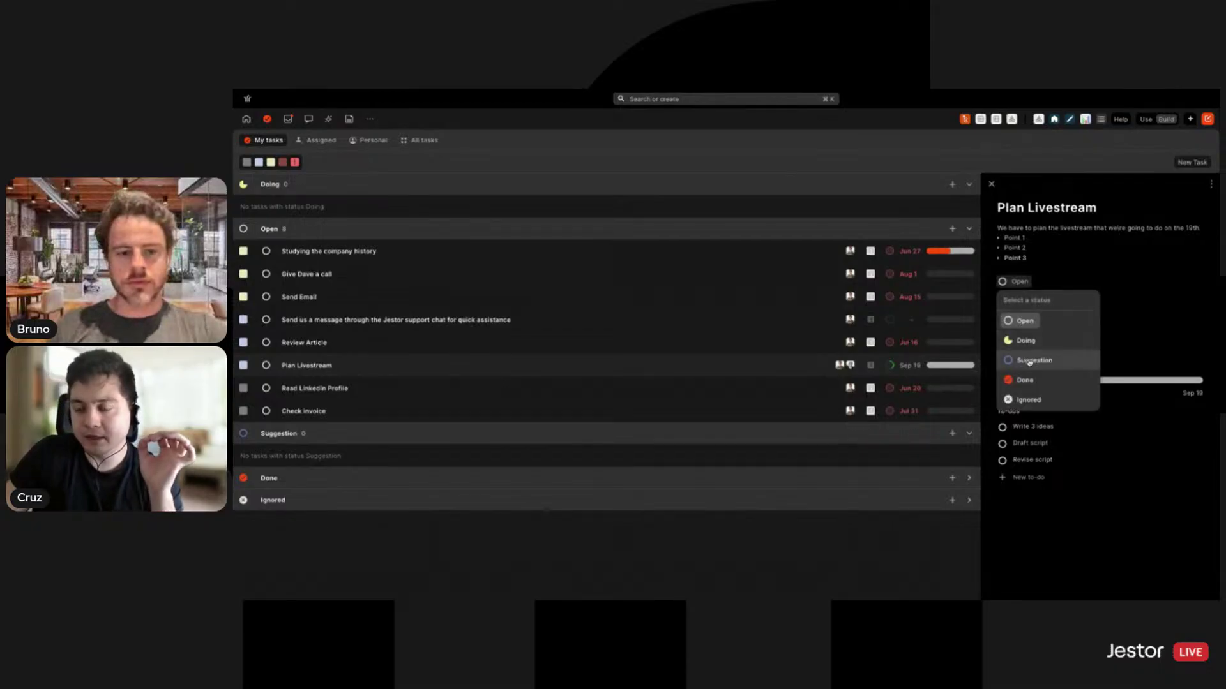
click(1024, 341)
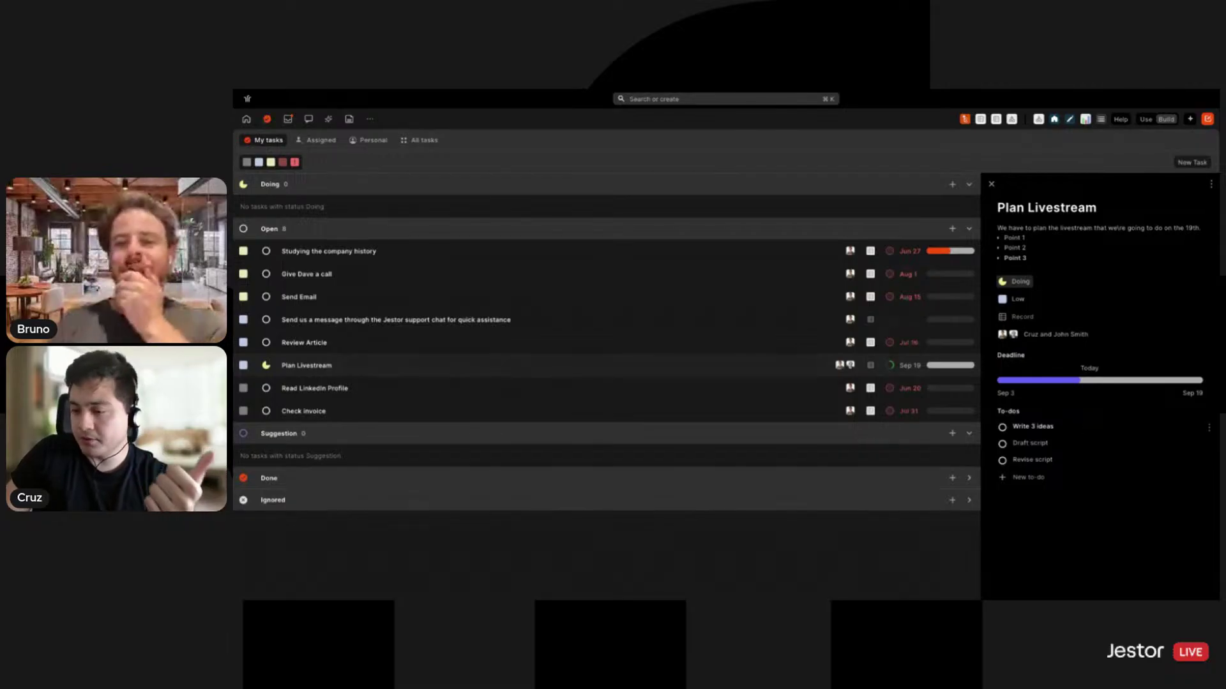
click(1002, 427)
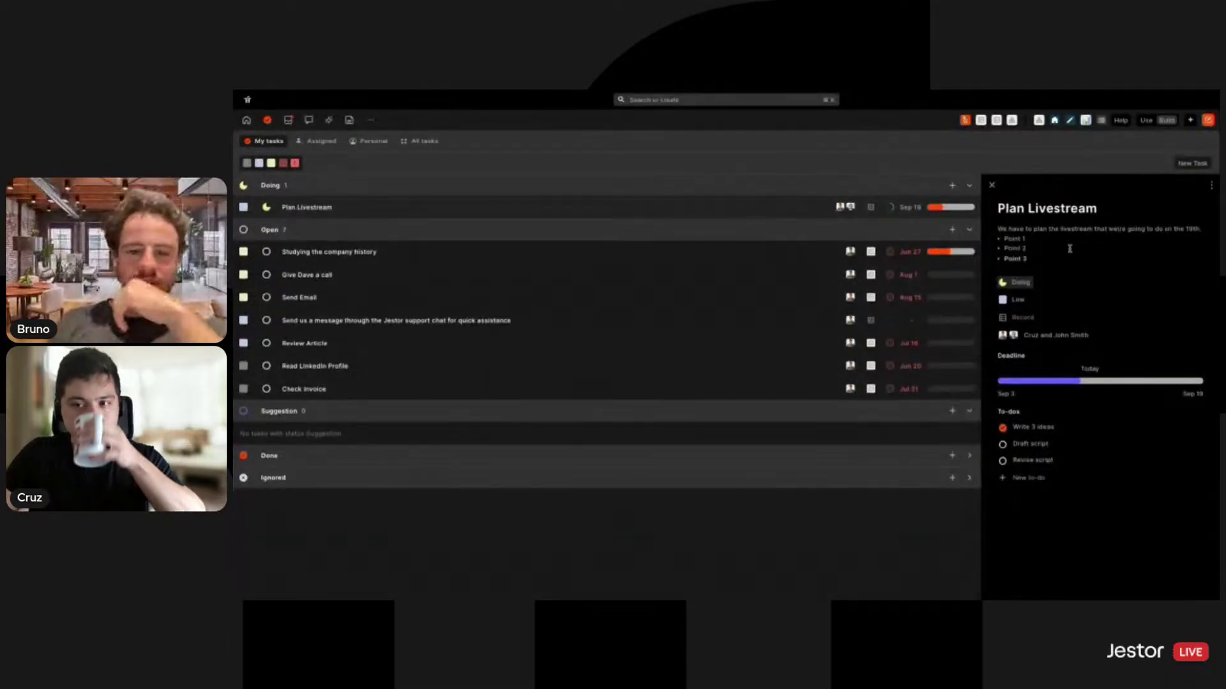
drag(1001, 228, 1042, 249)
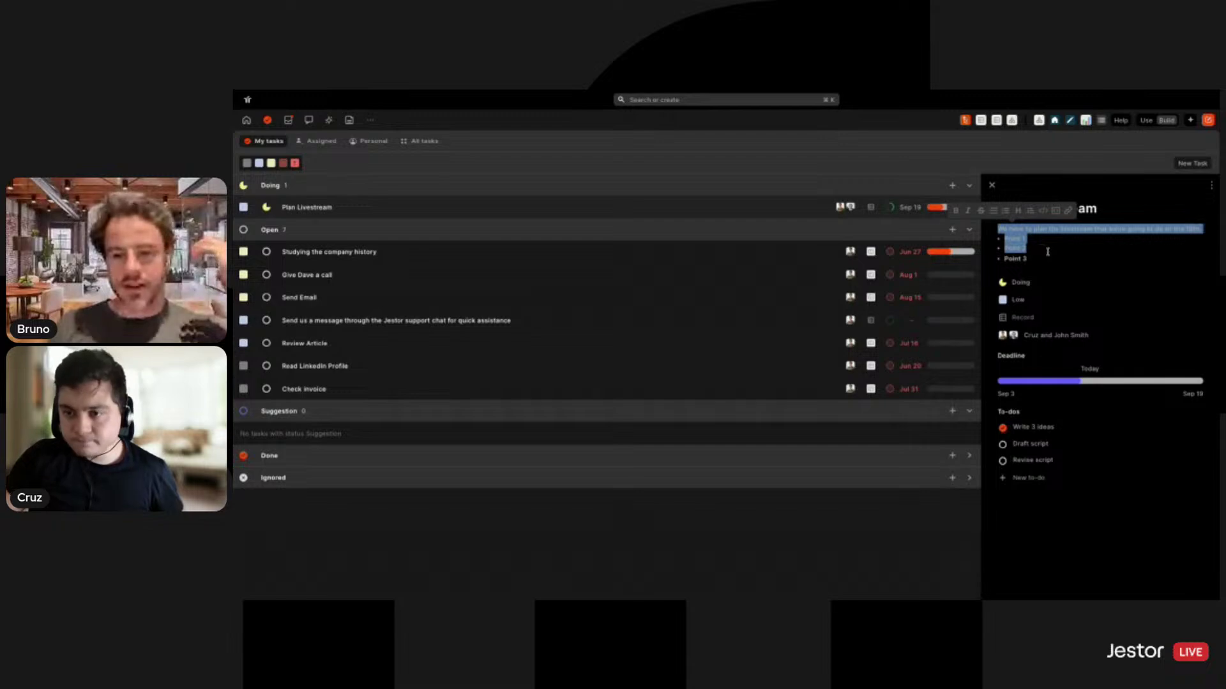
click(1047, 259)
key(Return)
key(Return)
key(Return)
key(Return)
key(Return)
key(Return)
key(Return)
key(Return)
key(Return)
key(Return)
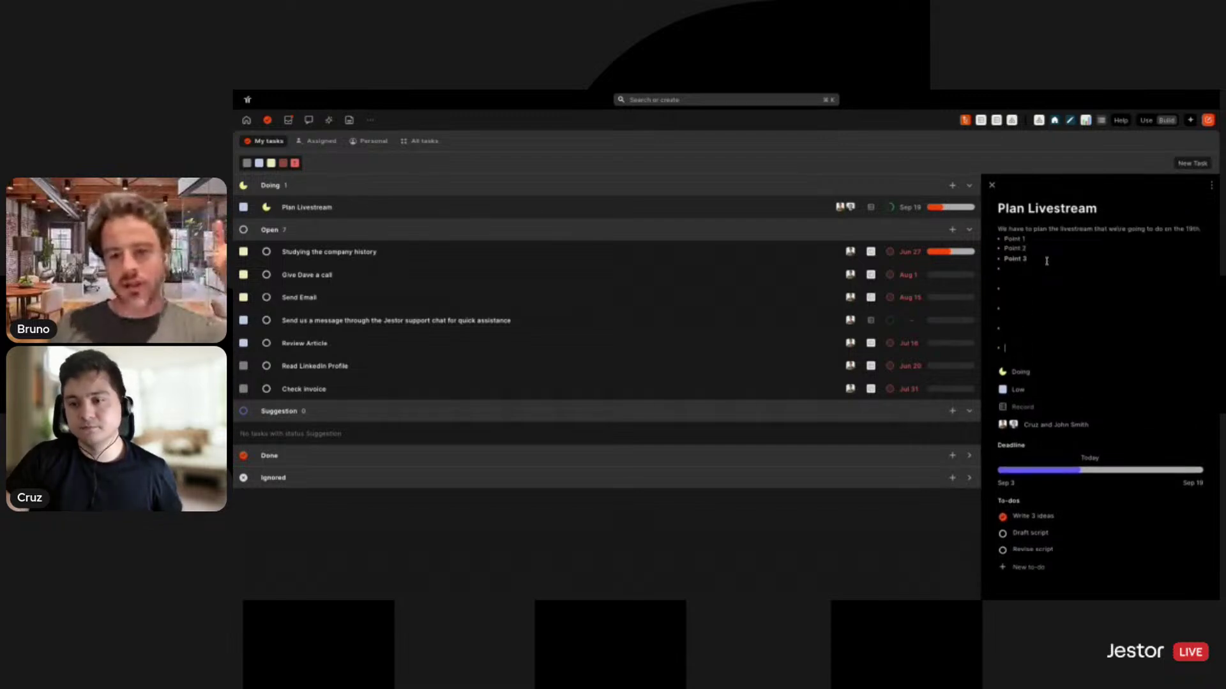
key(BackSpace)
key(BackSpace)
key(BackSpace)
key(BackSpace)
key(BackSpace)
key(BackSpace)
key(BackSpace)
key(BackSpace)
key(BackSpace)
key(BackSpace)
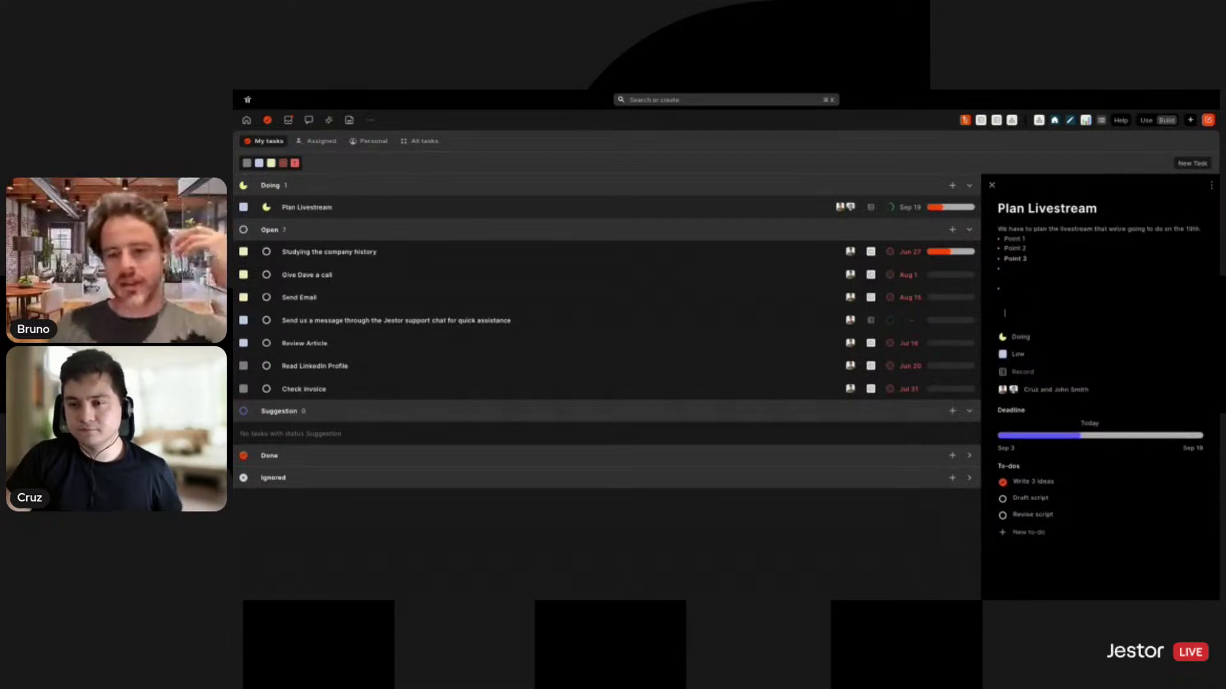
key(BackSpace)
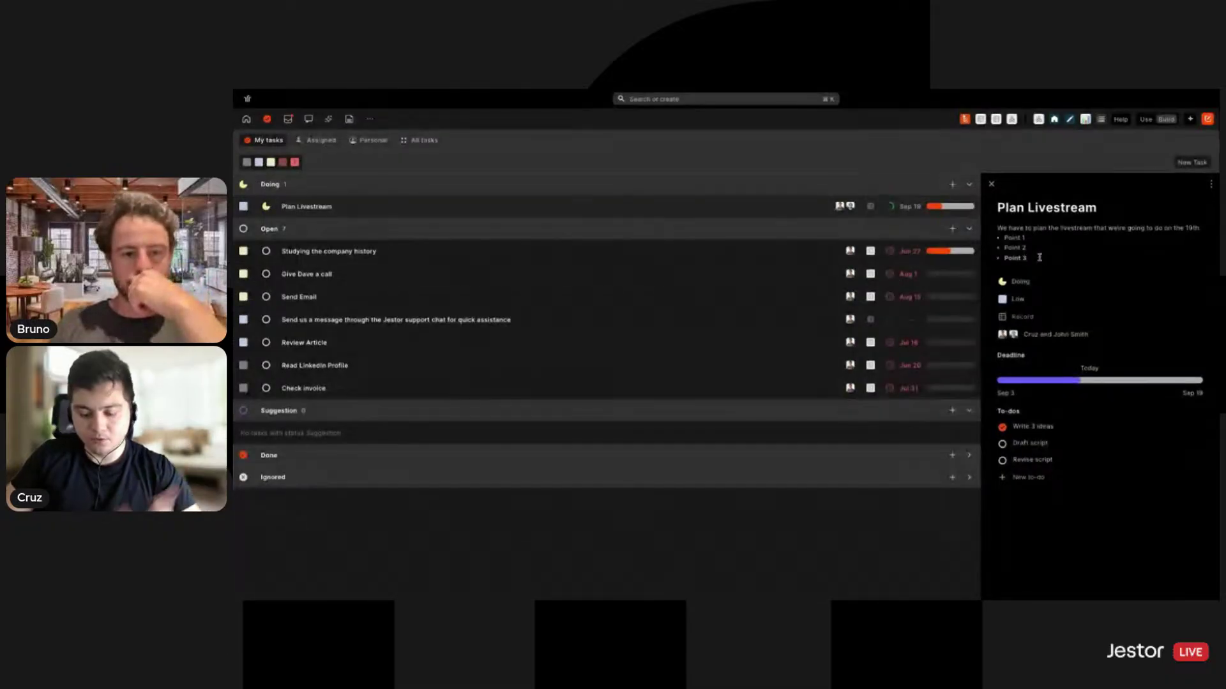
key(Return)
key(Return)
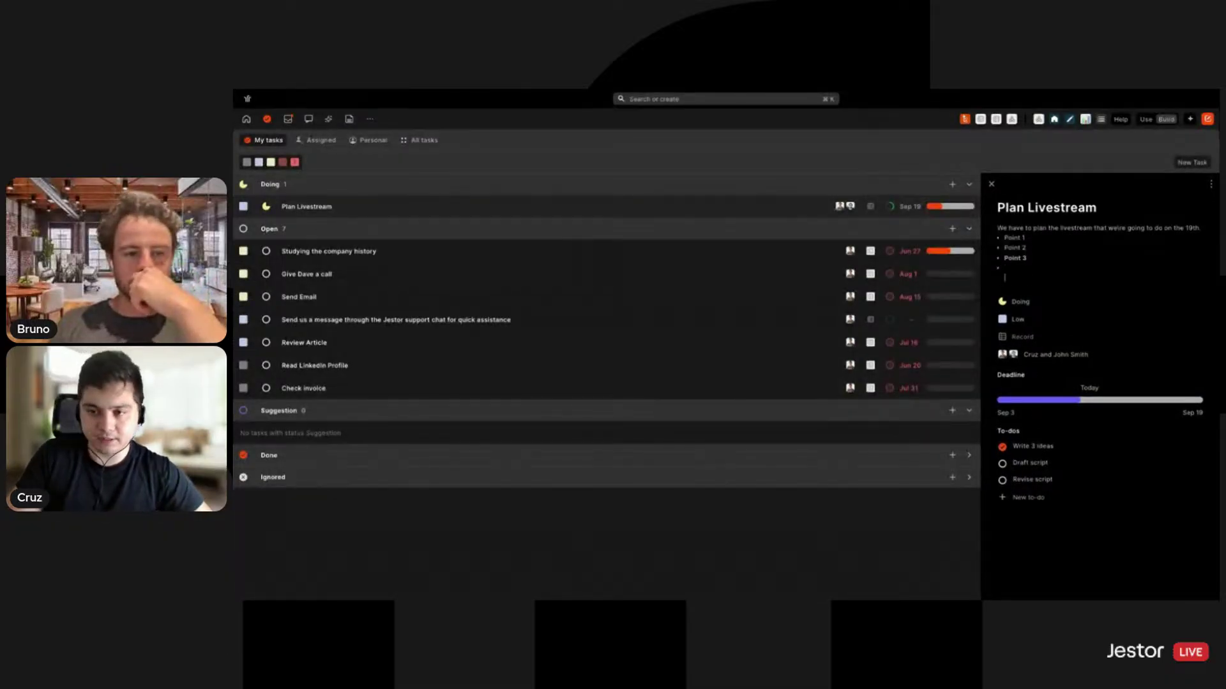
key(BackSpace)
key(BackSpace)
key(BackSpace)
- Add the bullet "Point 4" below "Point 3" in the task description and close the task details
key(Return)
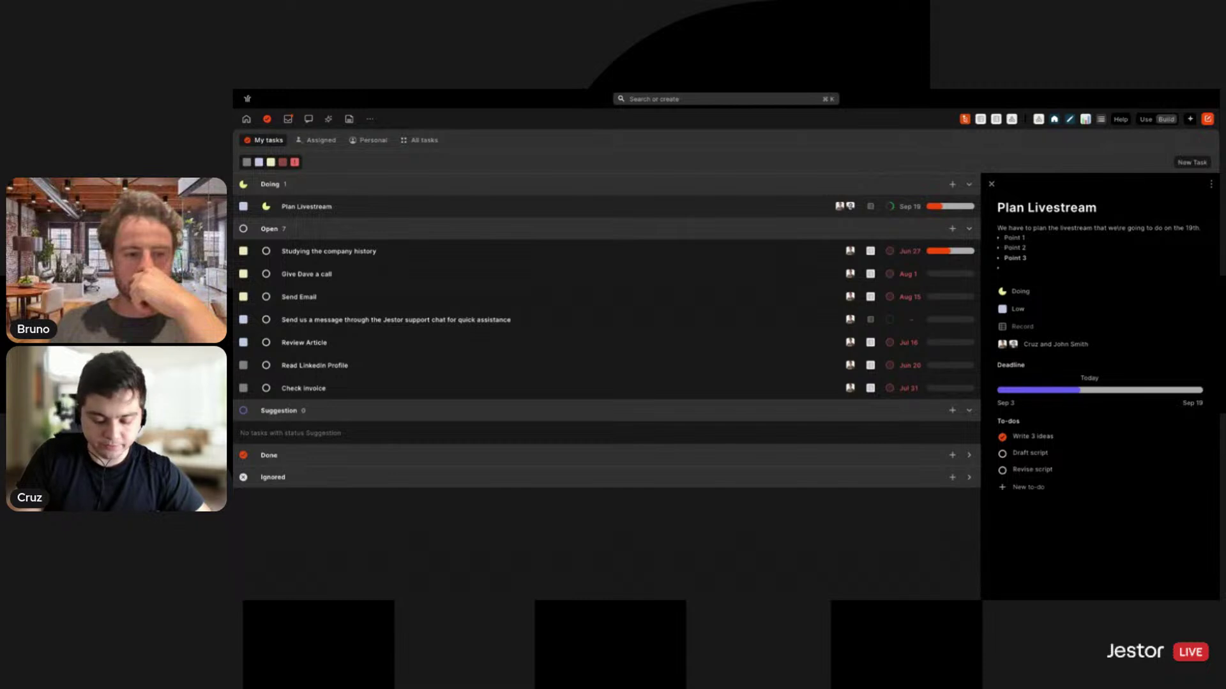
text(Point 4)
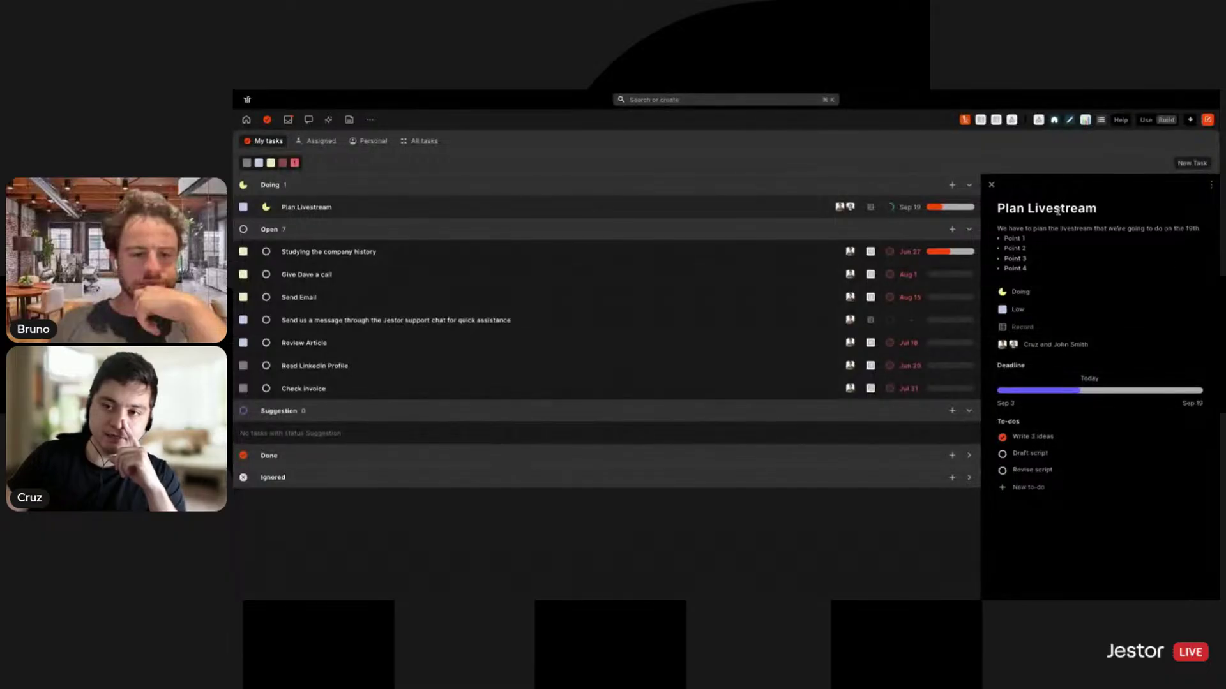
click(992, 185)
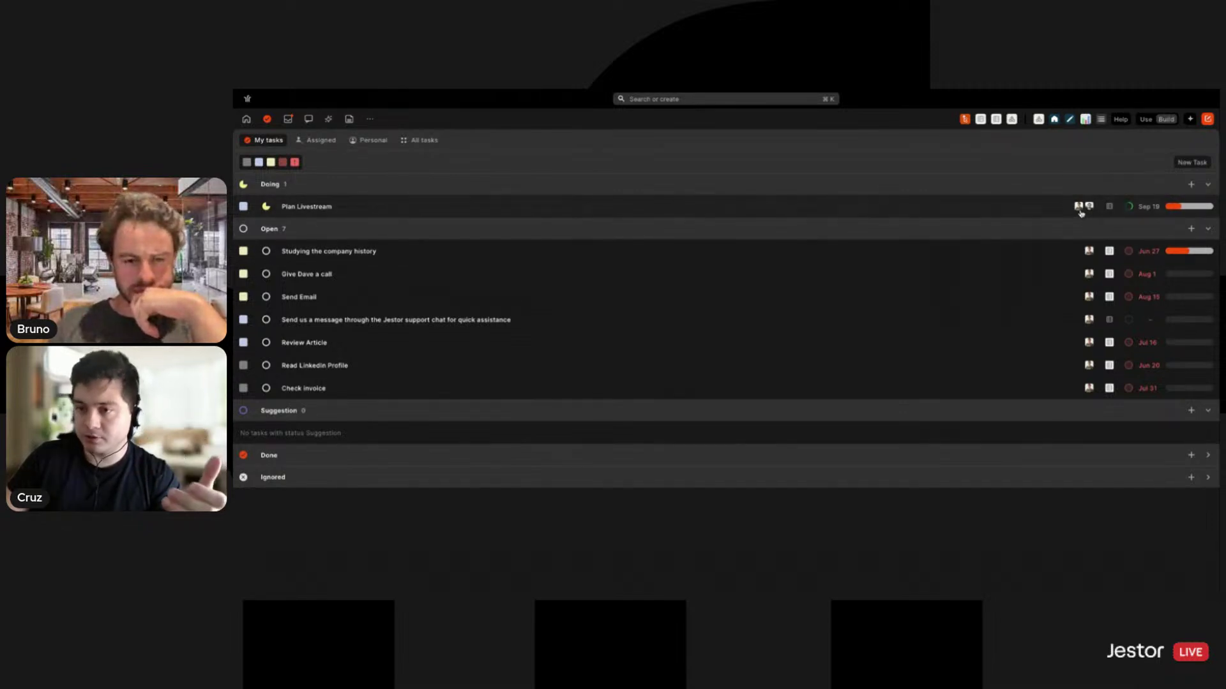
- Check the owners and linked record tables in the task list, and view the details of the Medium-priority call task
mouse_move(1089, 210)
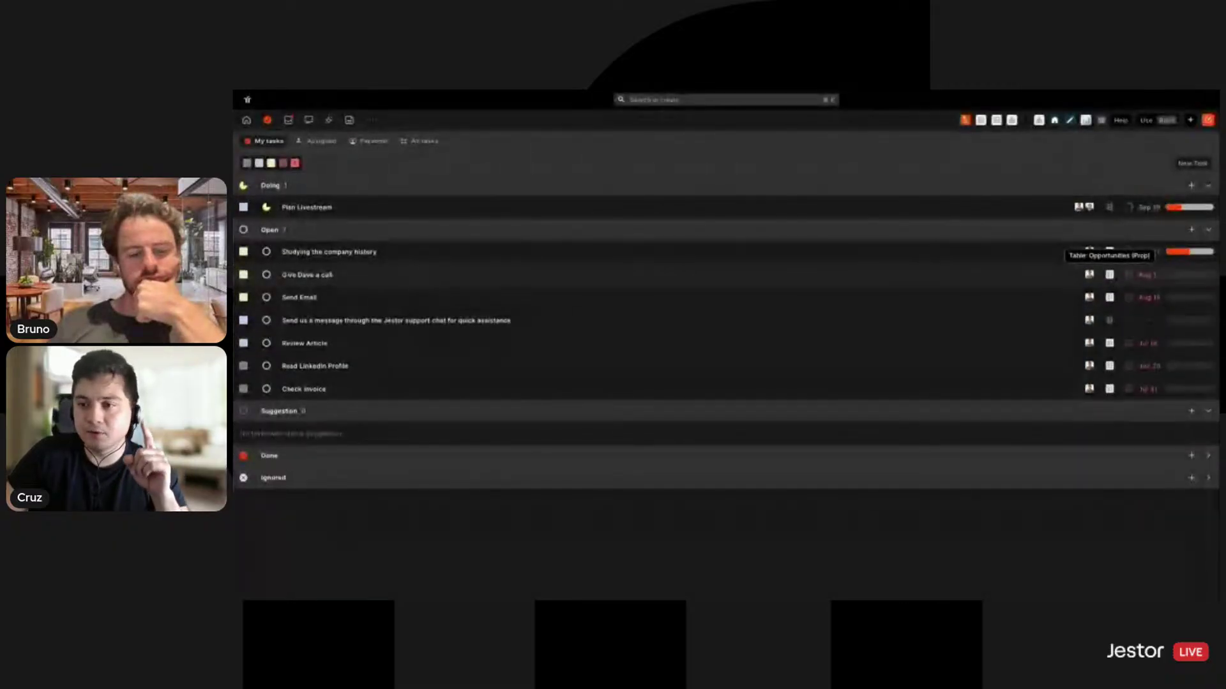
click(1047, 285)
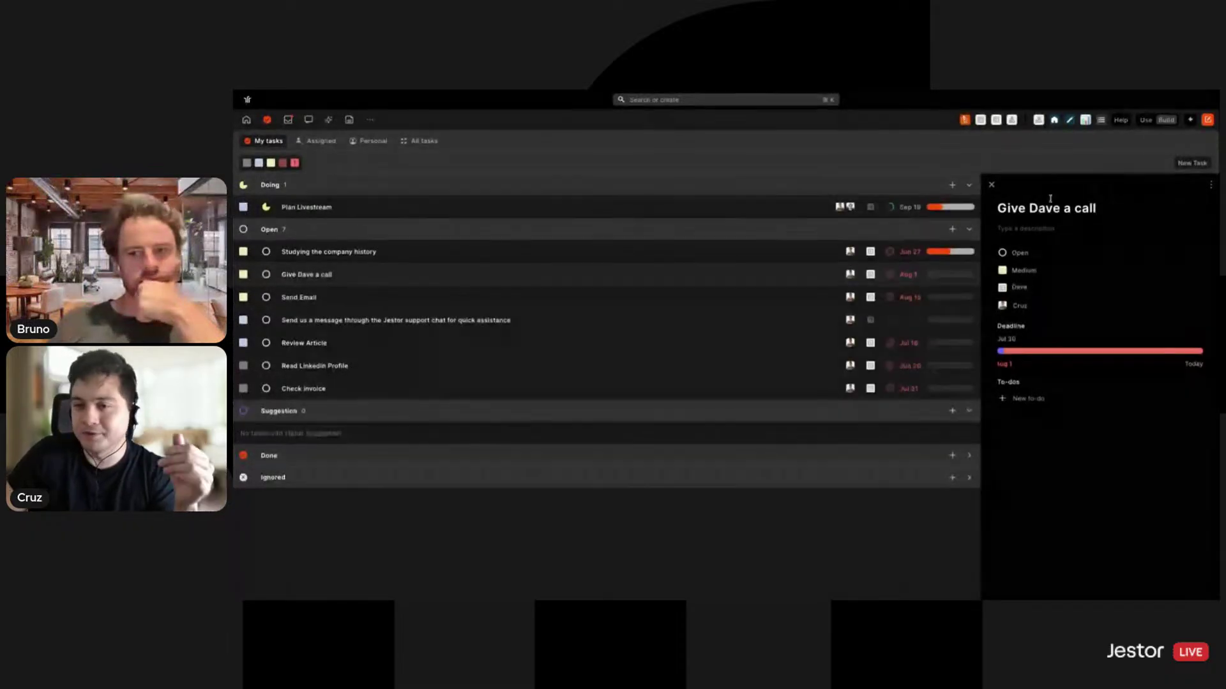
click(991, 185)
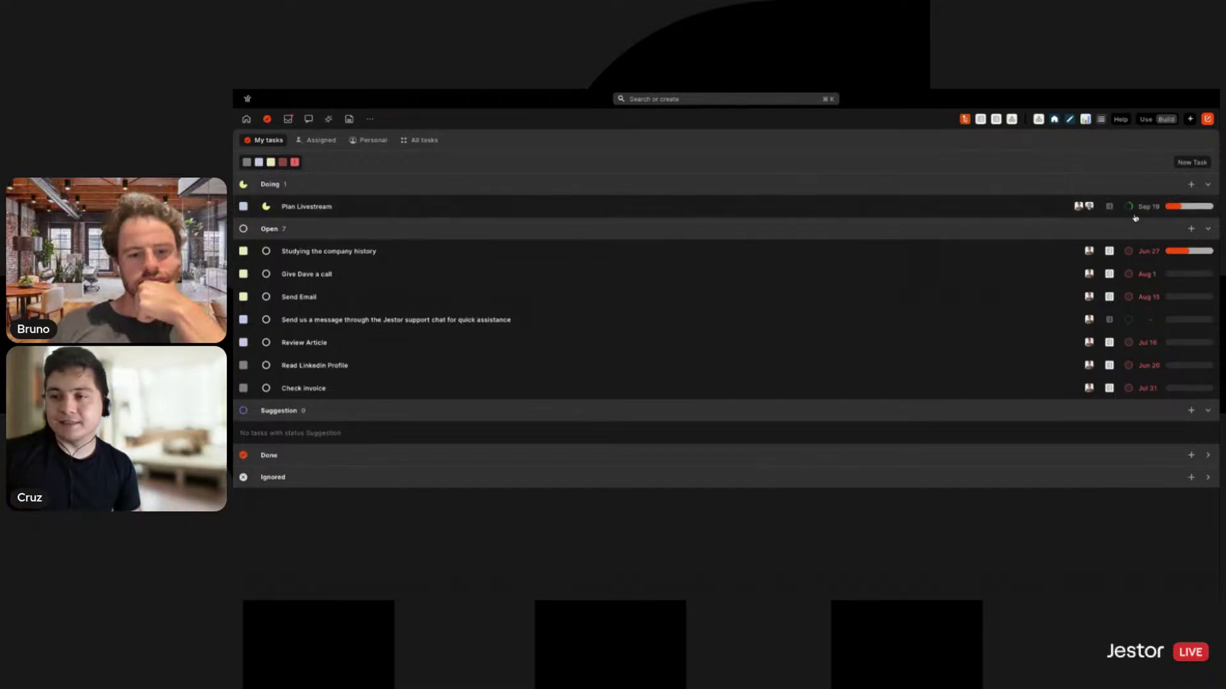
- Set the Plan Livestream task's deadline to September 10, 2025, and close the task details
mouse_move(1133, 214)
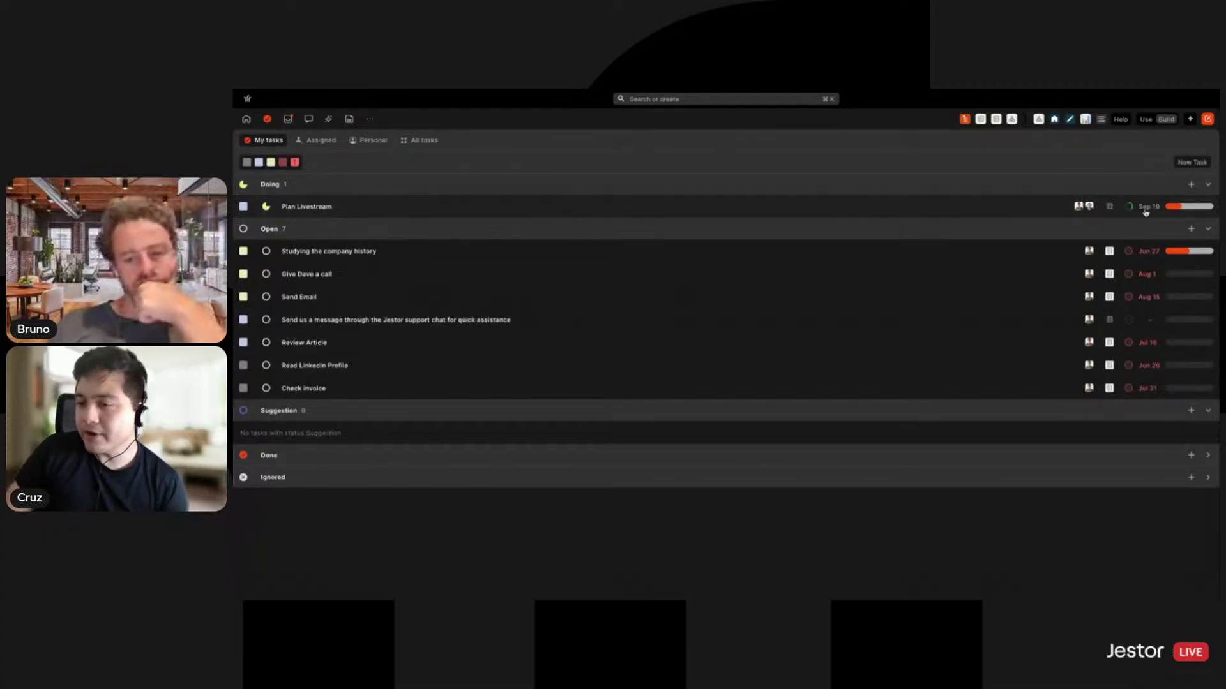
click(1010, 209)
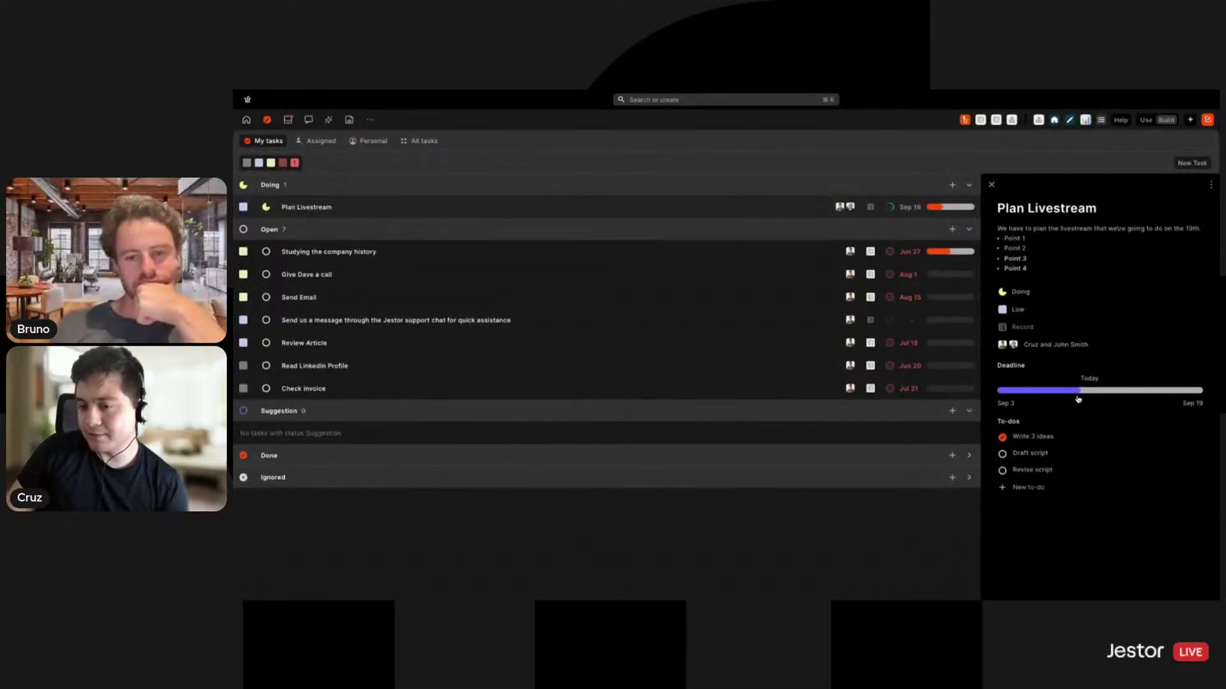
click(1110, 406)
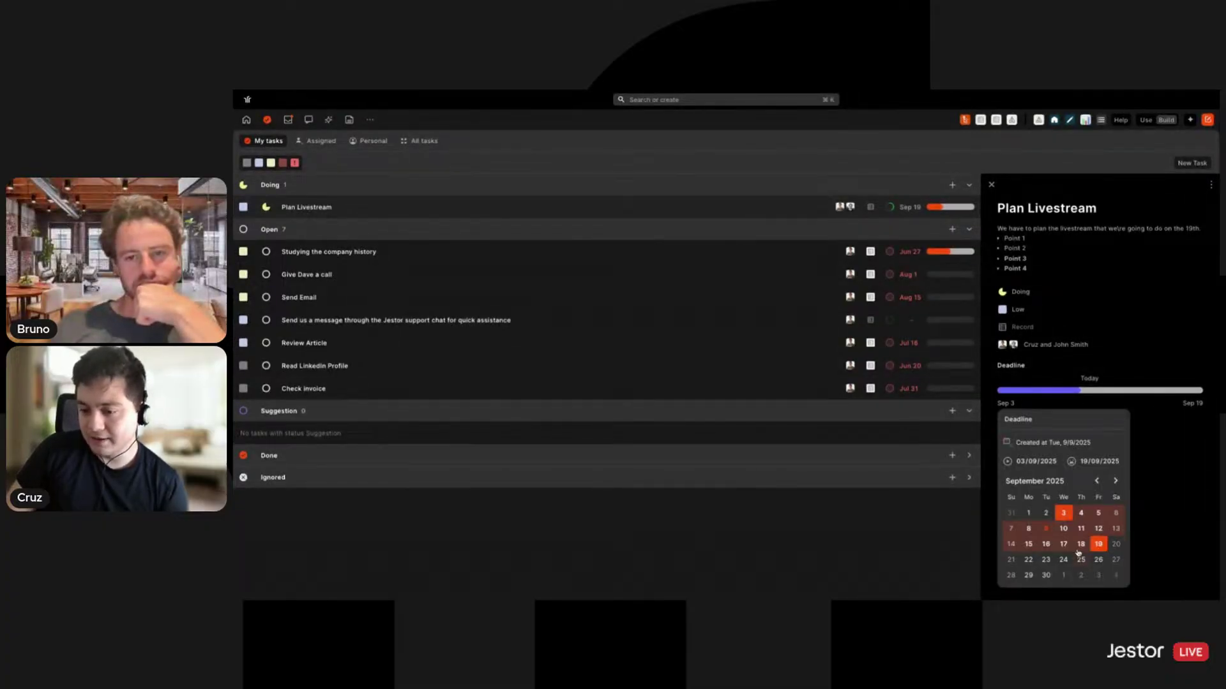
click(1064, 529)
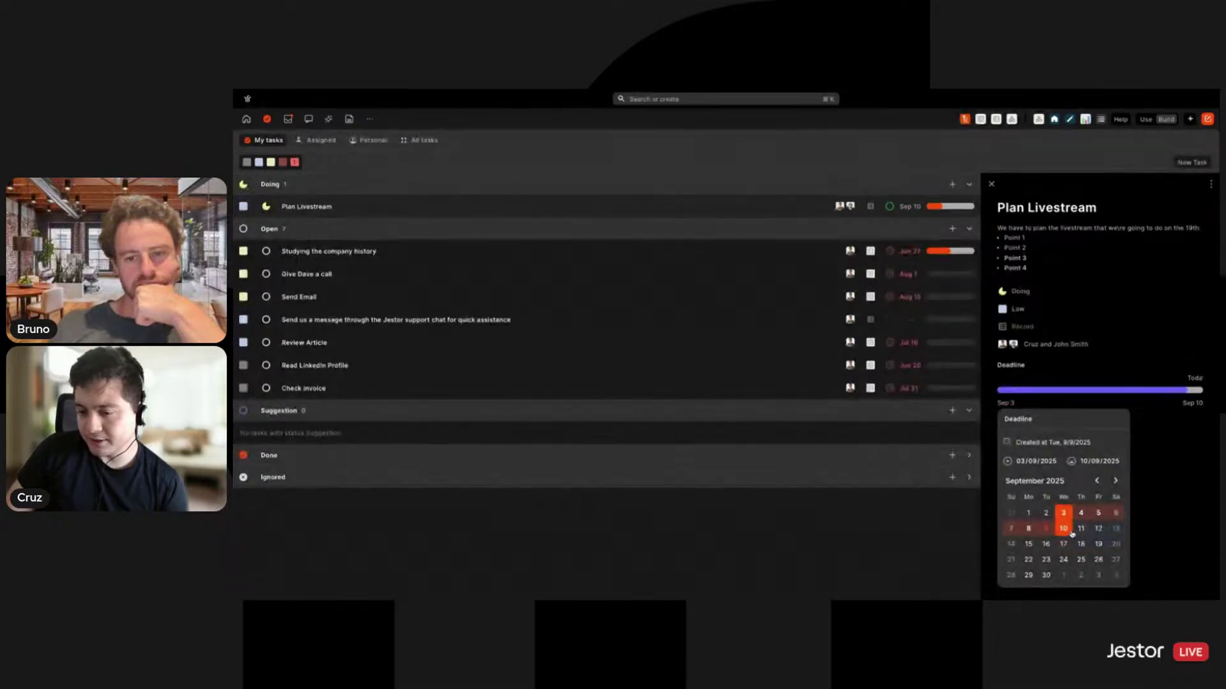
click(1164, 501)
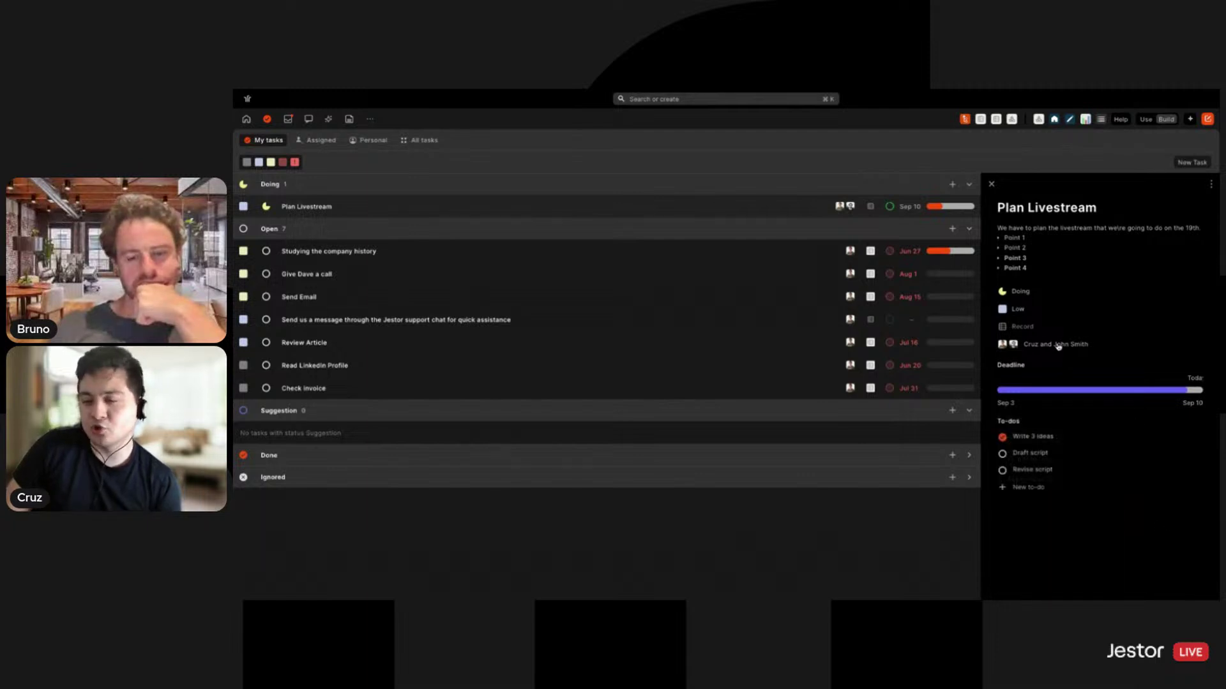
click(992, 186)
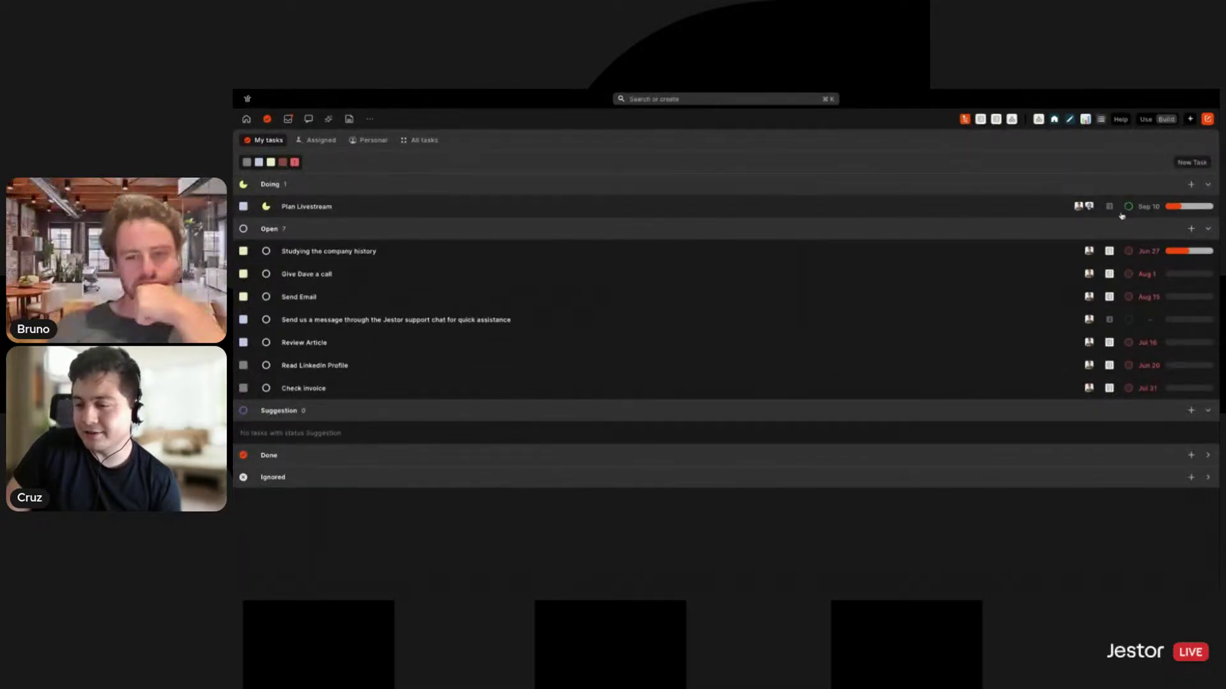
- Set the Plan Livestream task's date range from September 1 to September 8, 2025, and close the task details
click(997, 211)
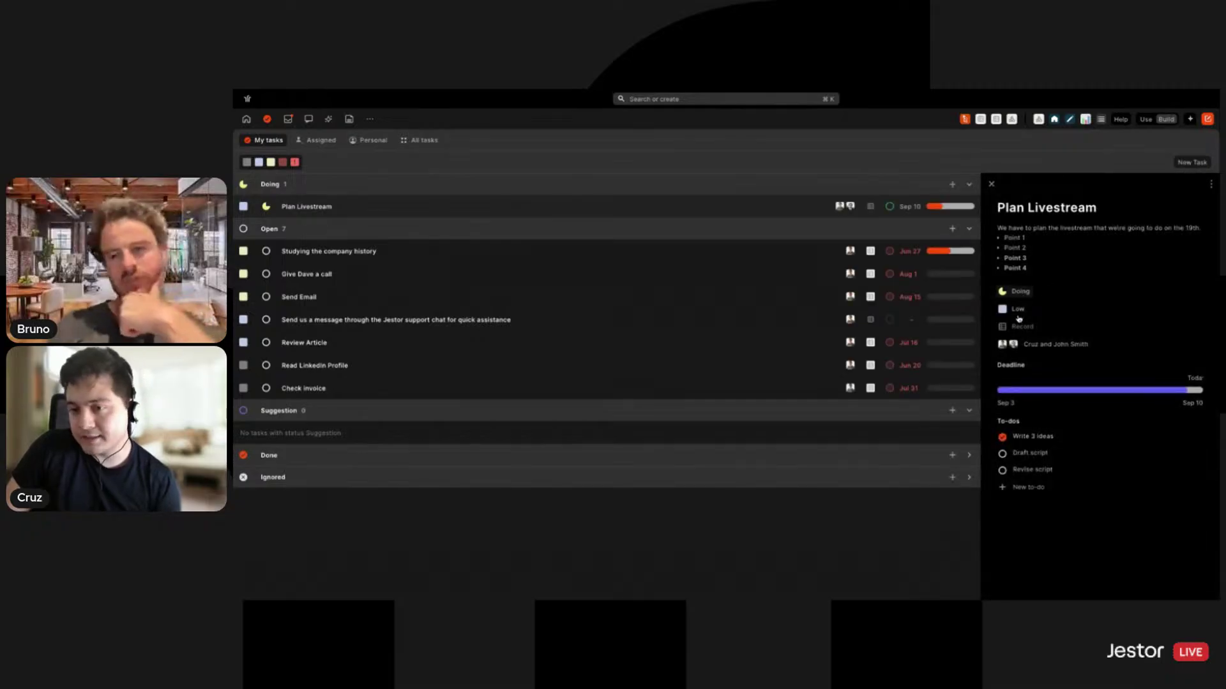
click(1041, 404)
click(1028, 512)
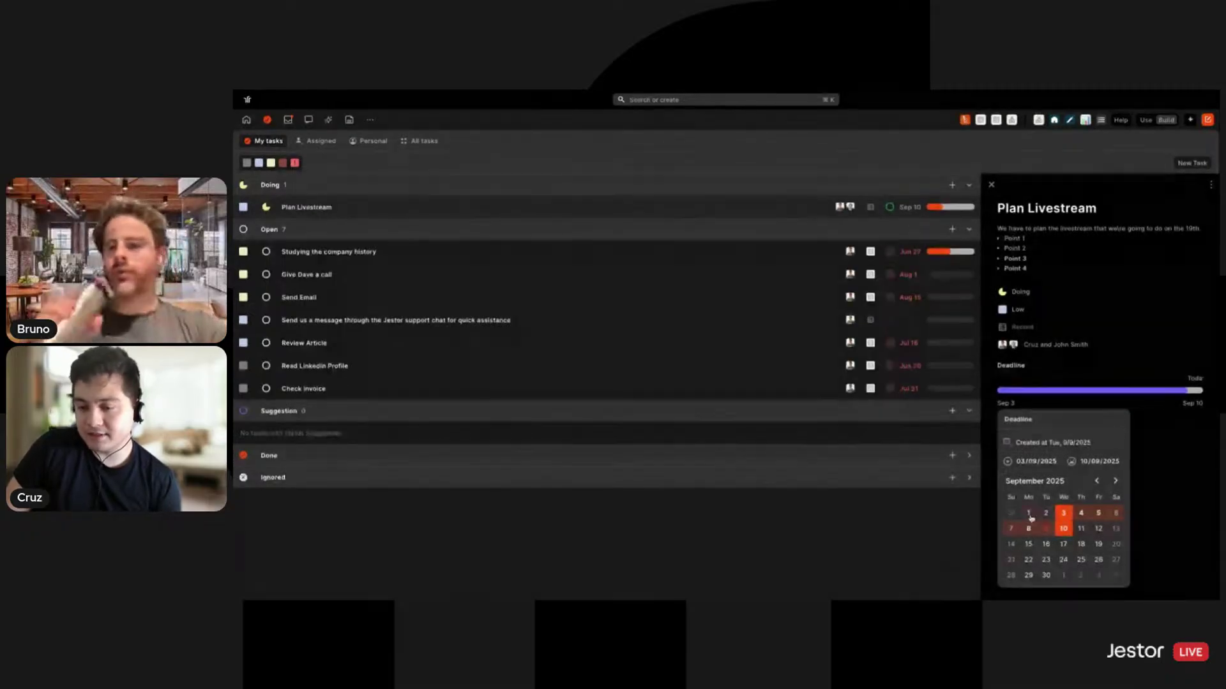
click(1028, 528)
click(1199, 422)
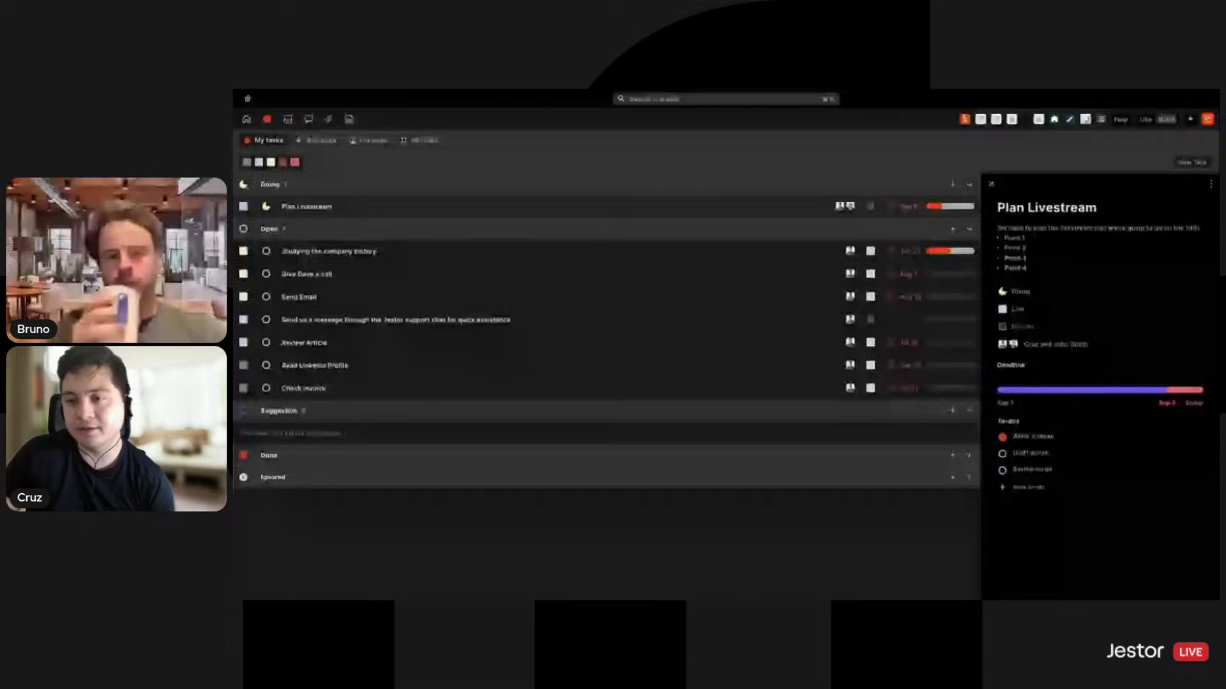
click(990, 185)
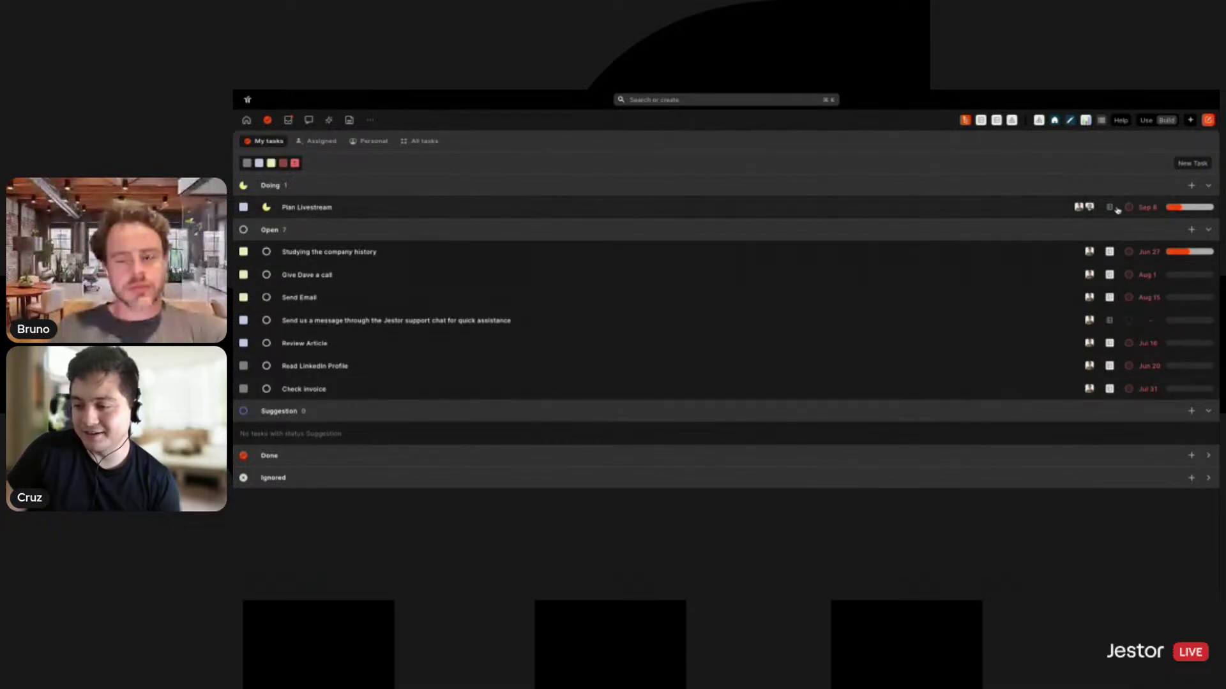
- Try September 3 as the Plan Livestream task's deadline, then set it to September 17, 2025, and close the details
click(1034, 214)
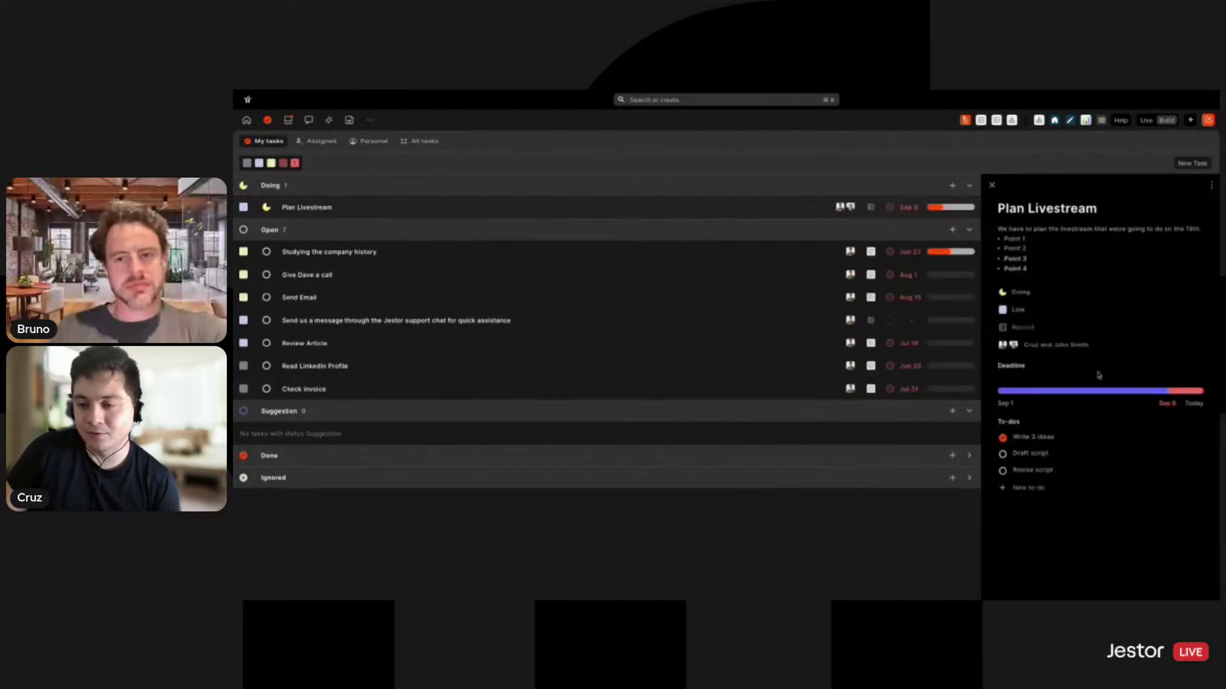
click(1166, 409)
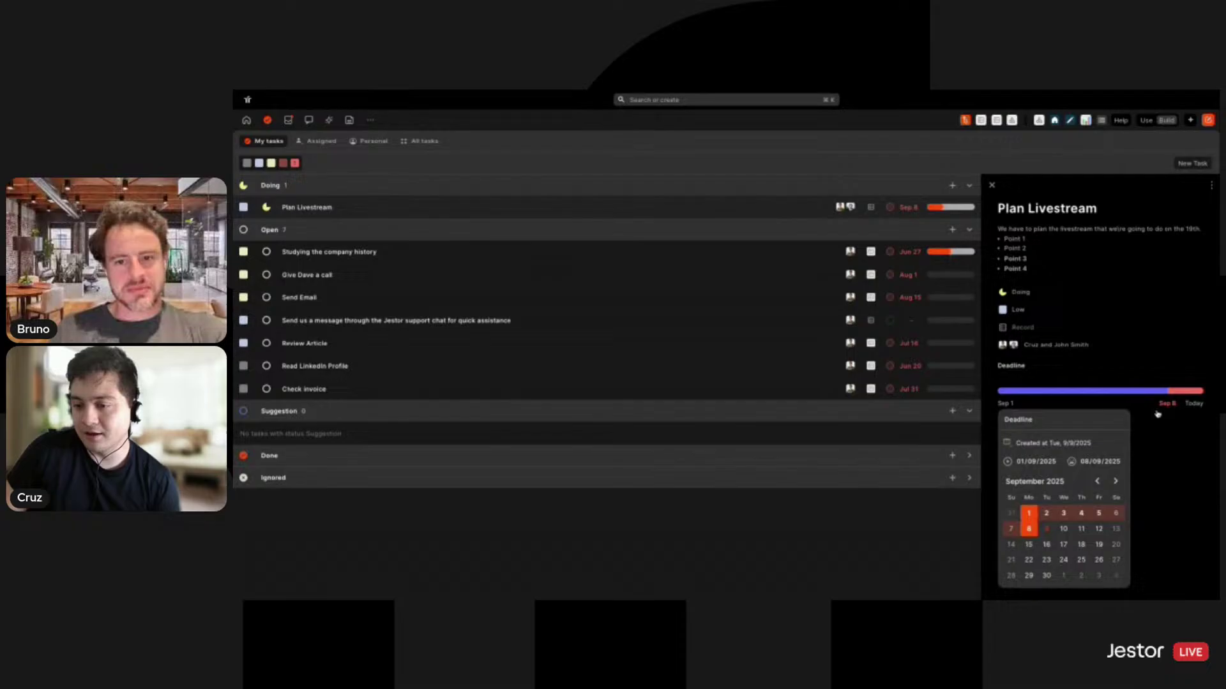
click(1063, 515)
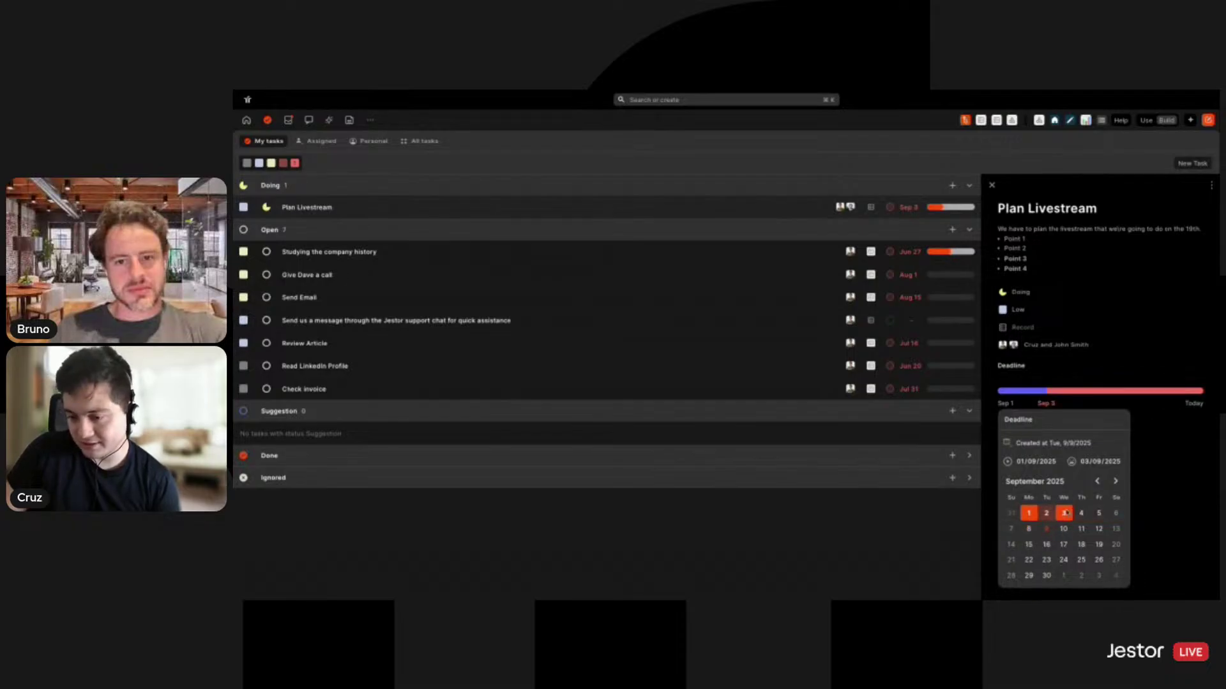
click(1064, 545)
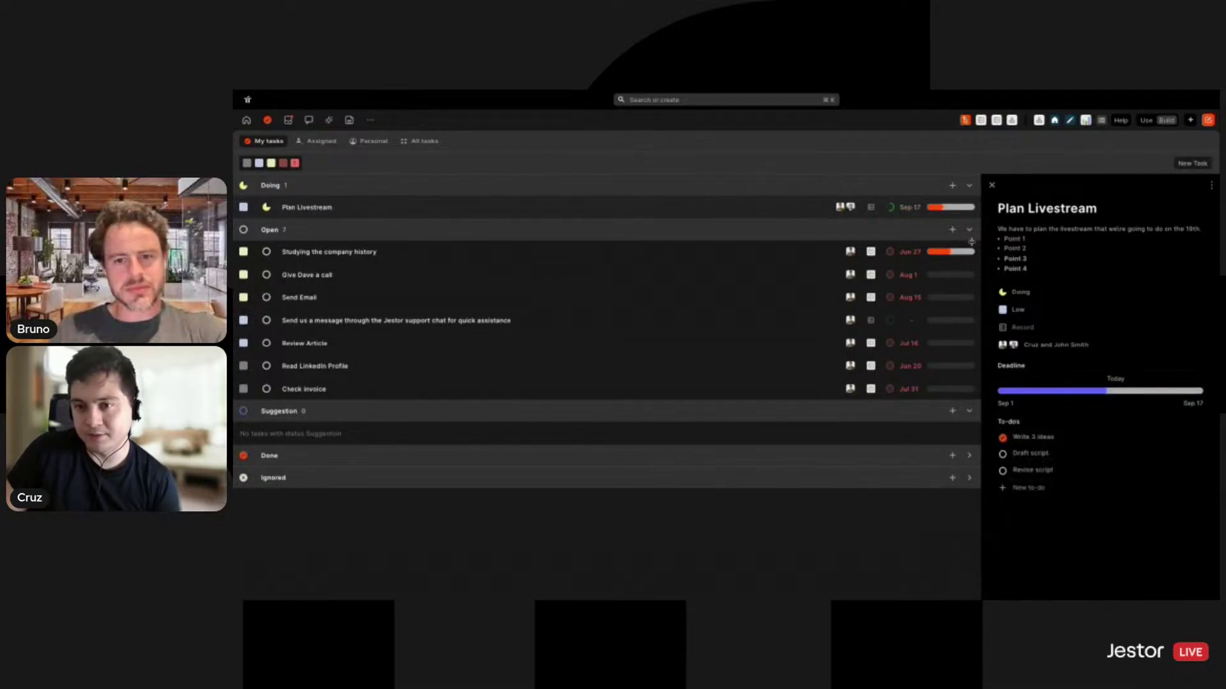
click(991, 185)
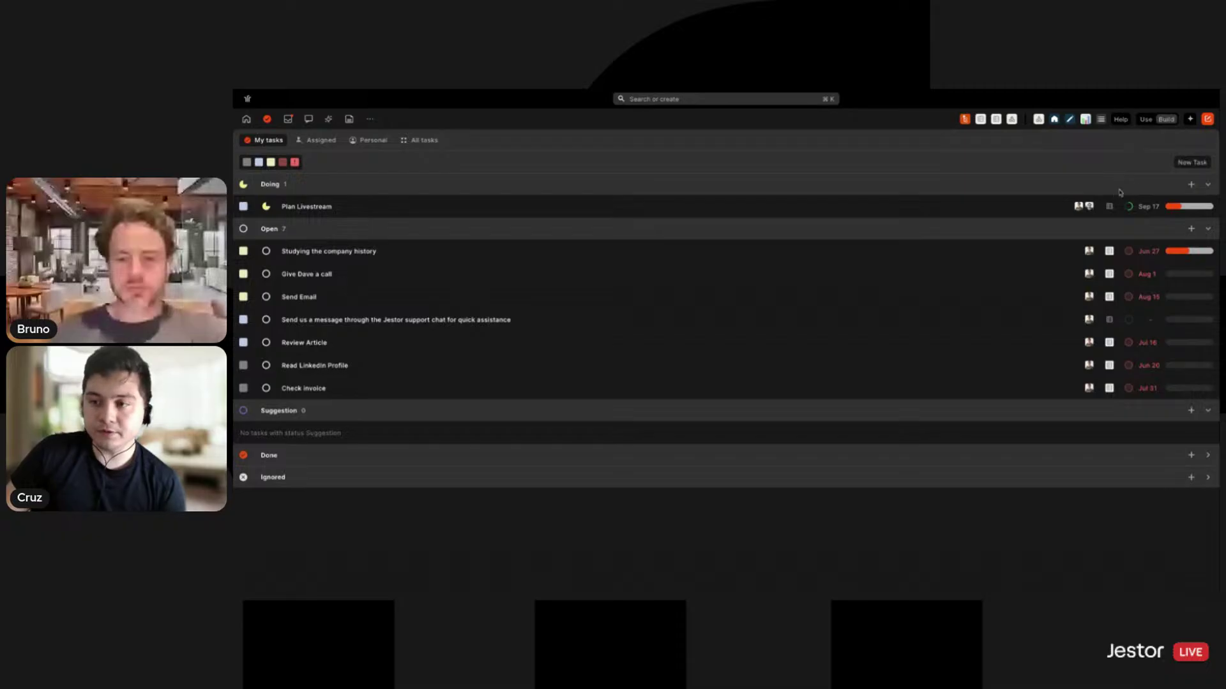
- Check the Plan Livestream task's to-do progress and complete its "Draft script" to-do
mouse_move(1171, 210)
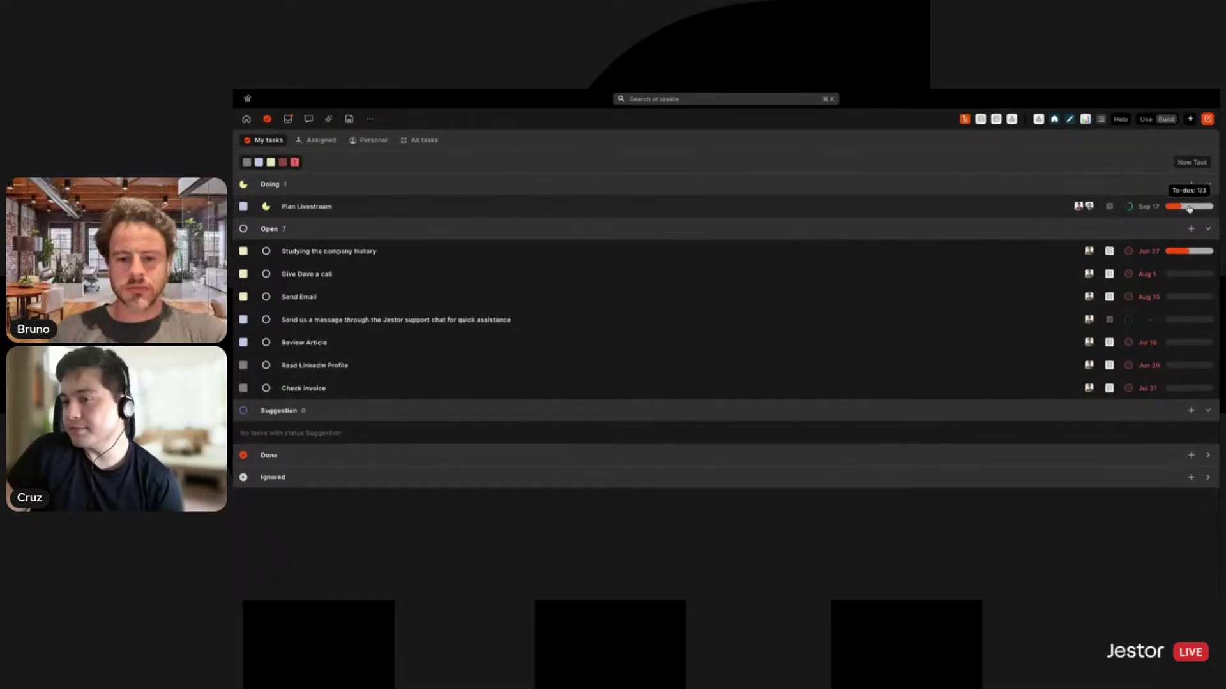
click(913, 213)
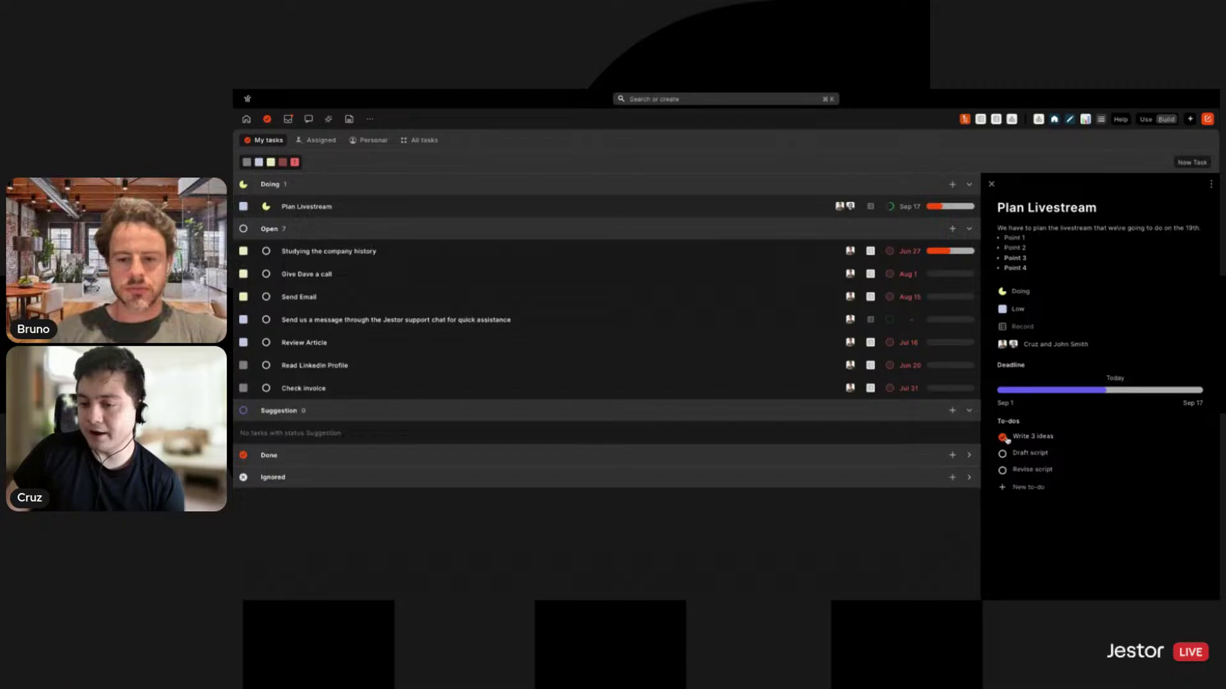
click(991, 185)
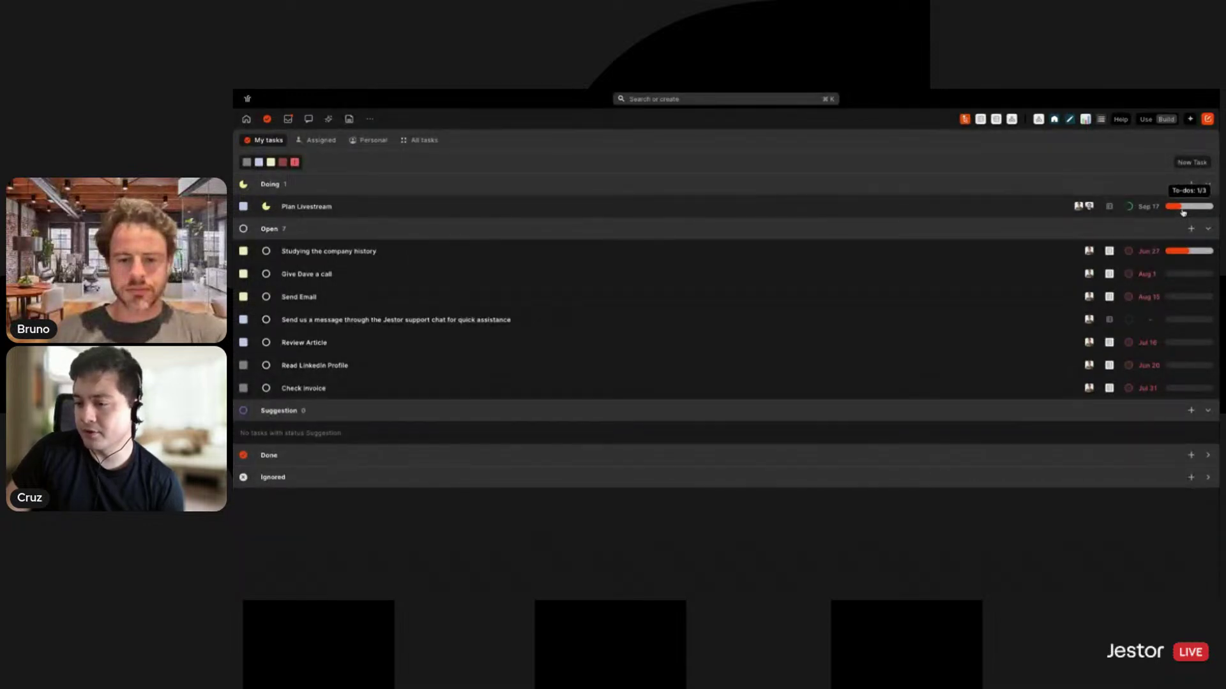
click(1183, 208)
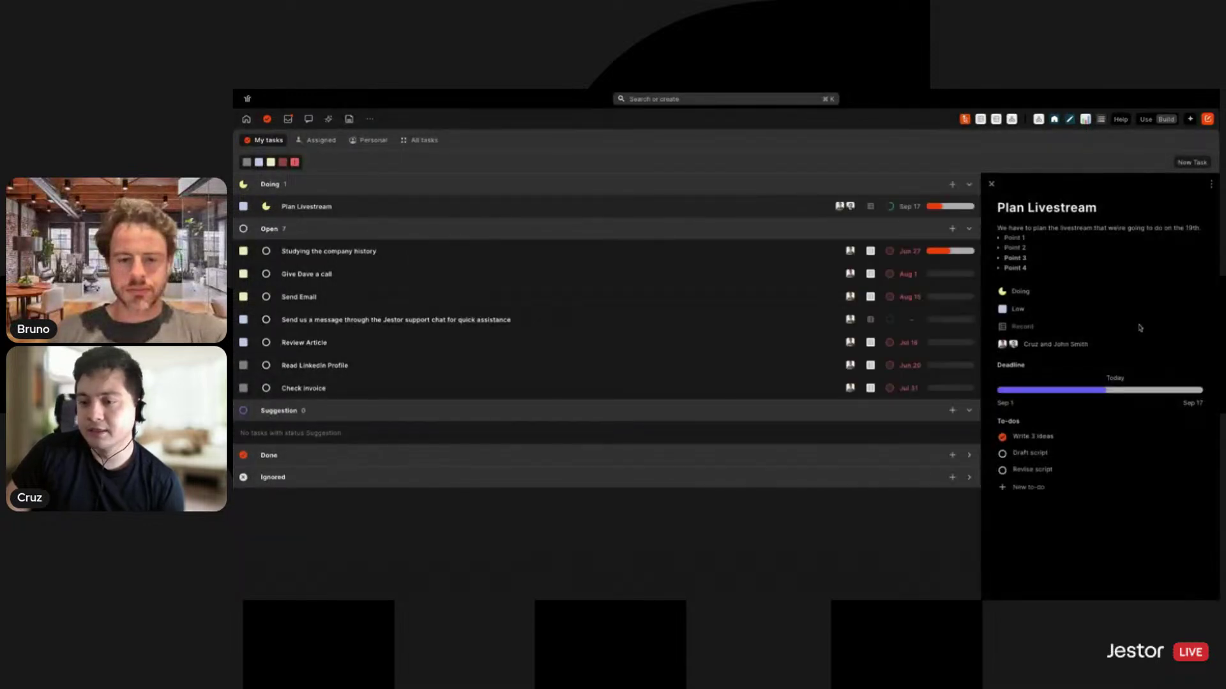
click(1002, 455)
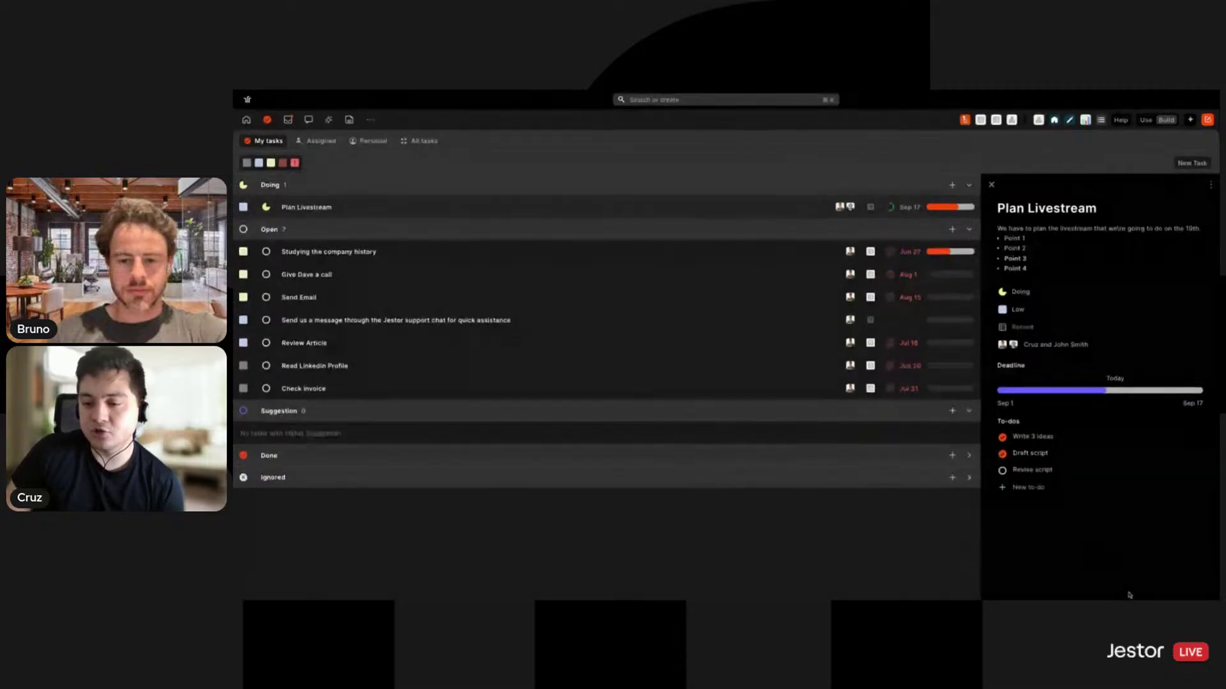
click(992, 185)
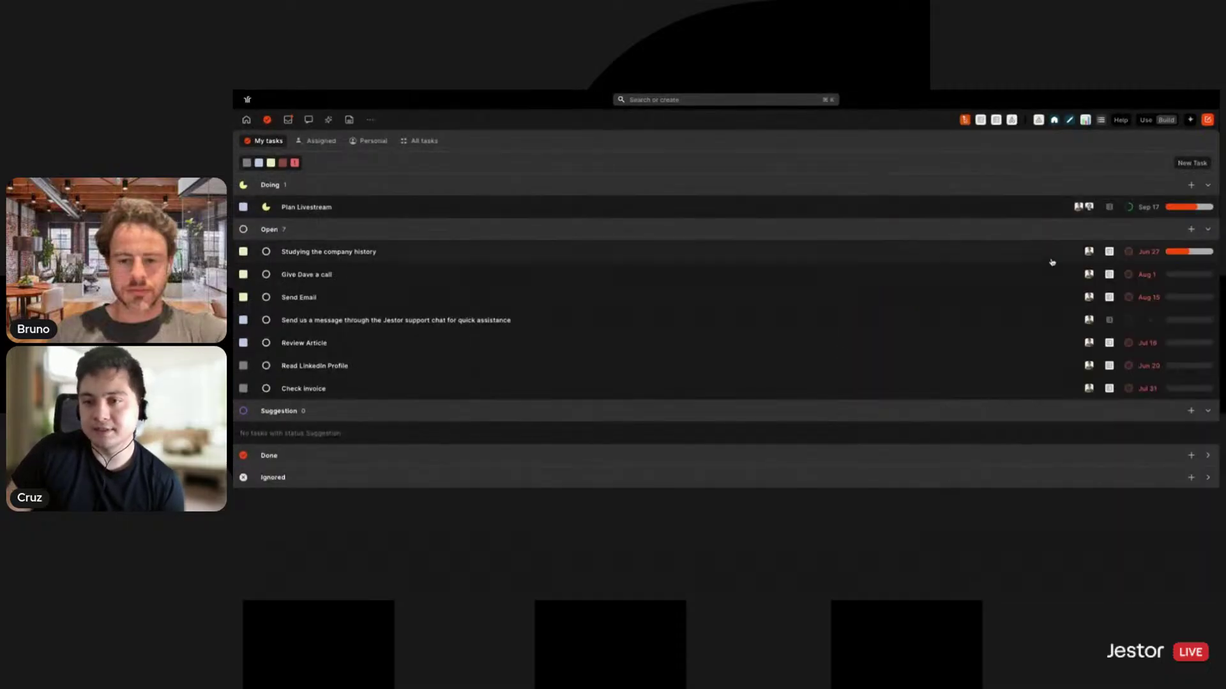
- Complete the Plan Livestream task's "Revise script" to-do and close the task details
click(1188, 209)
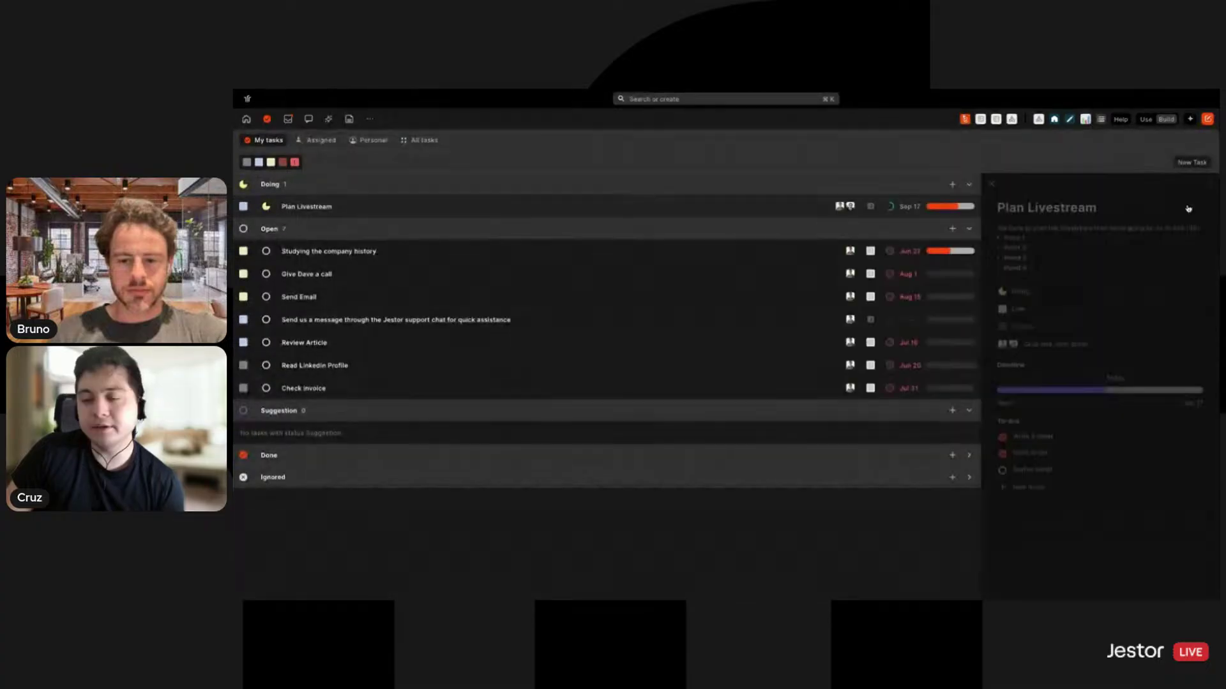
click(1002, 471)
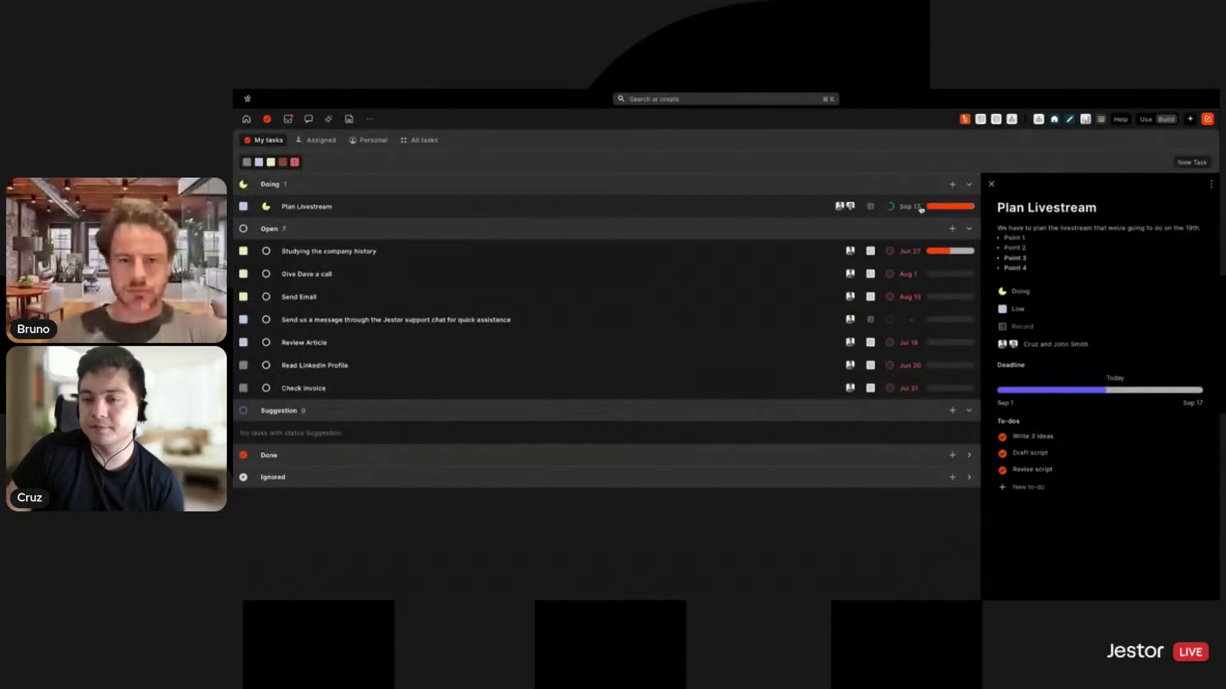
click(991, 184)
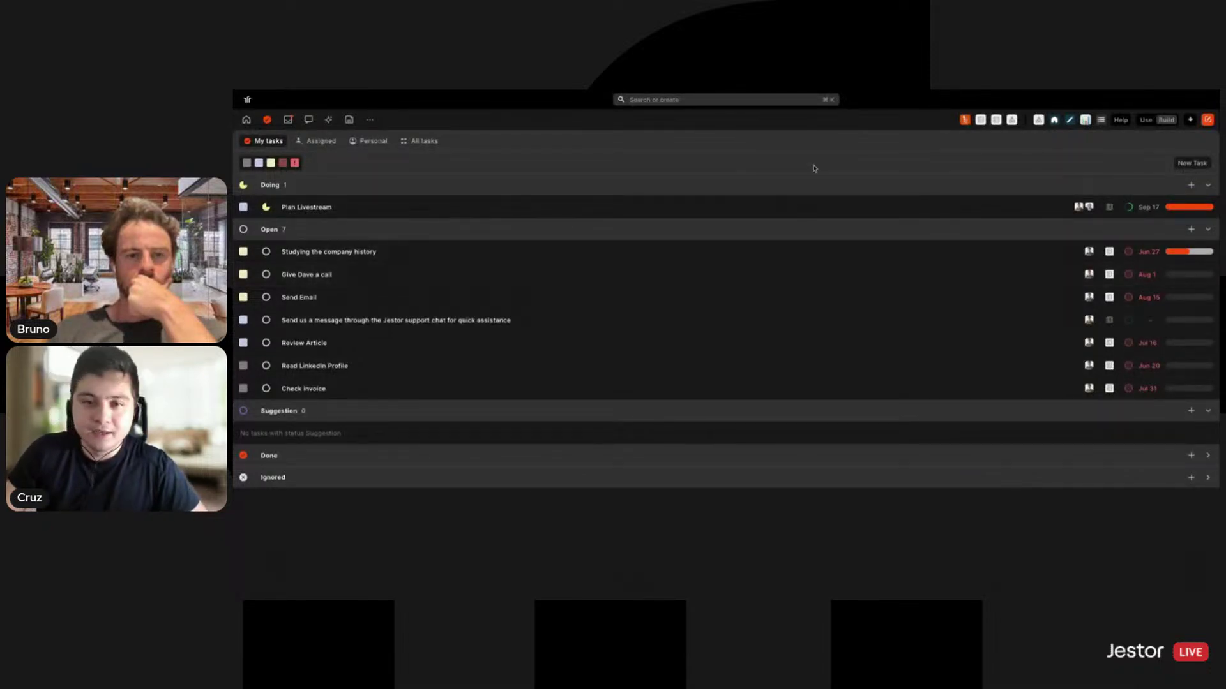
- Create an open, unprioritized task titled "Send agreement" with the other team member added as a second owner, and dismiss the notification
key(t)
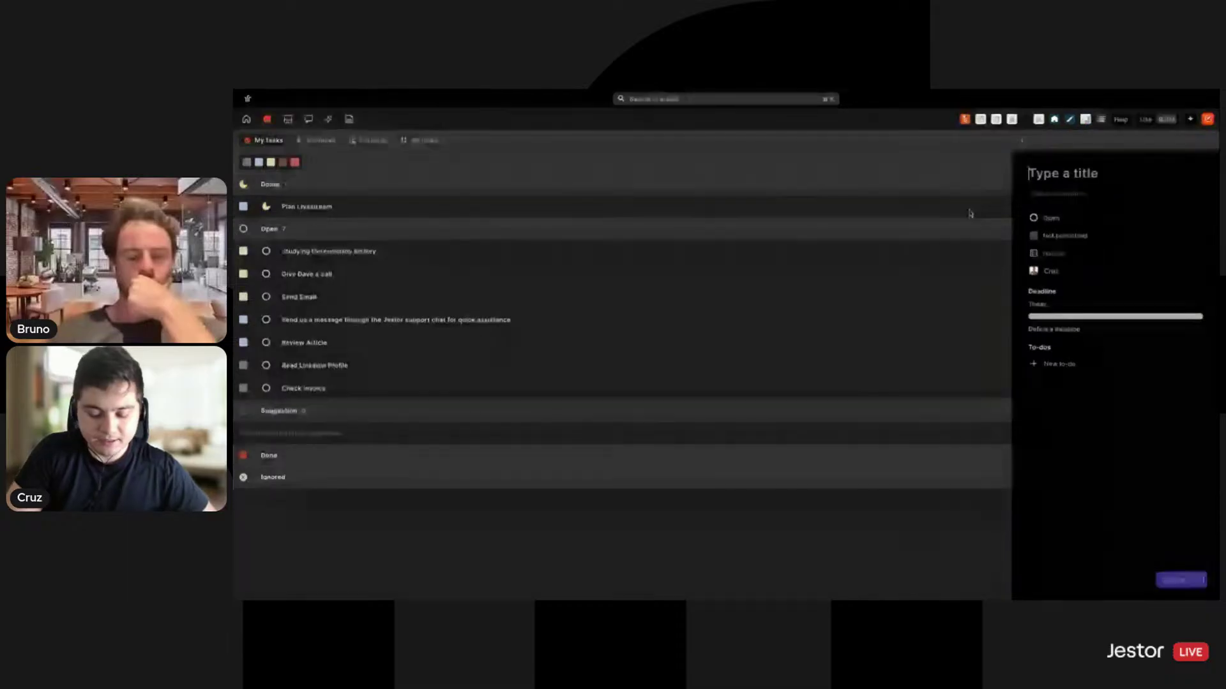
text(Send ag)
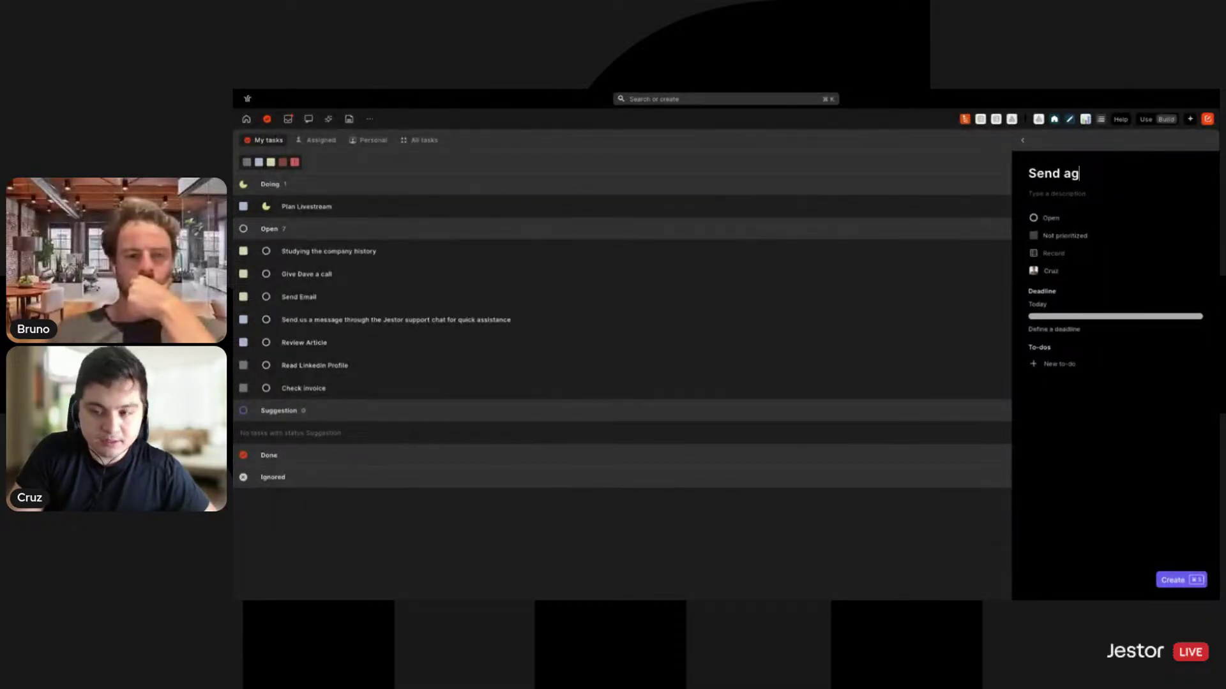
text(reement)
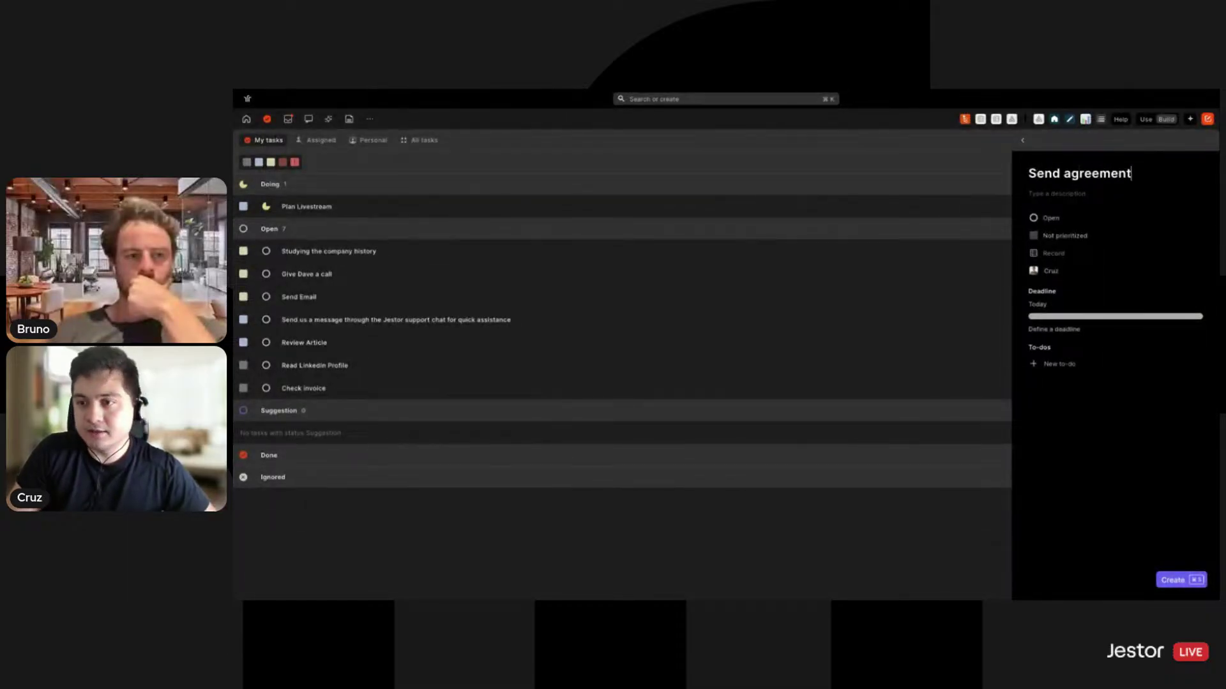
click(1060, 273)
click(1064, 338)
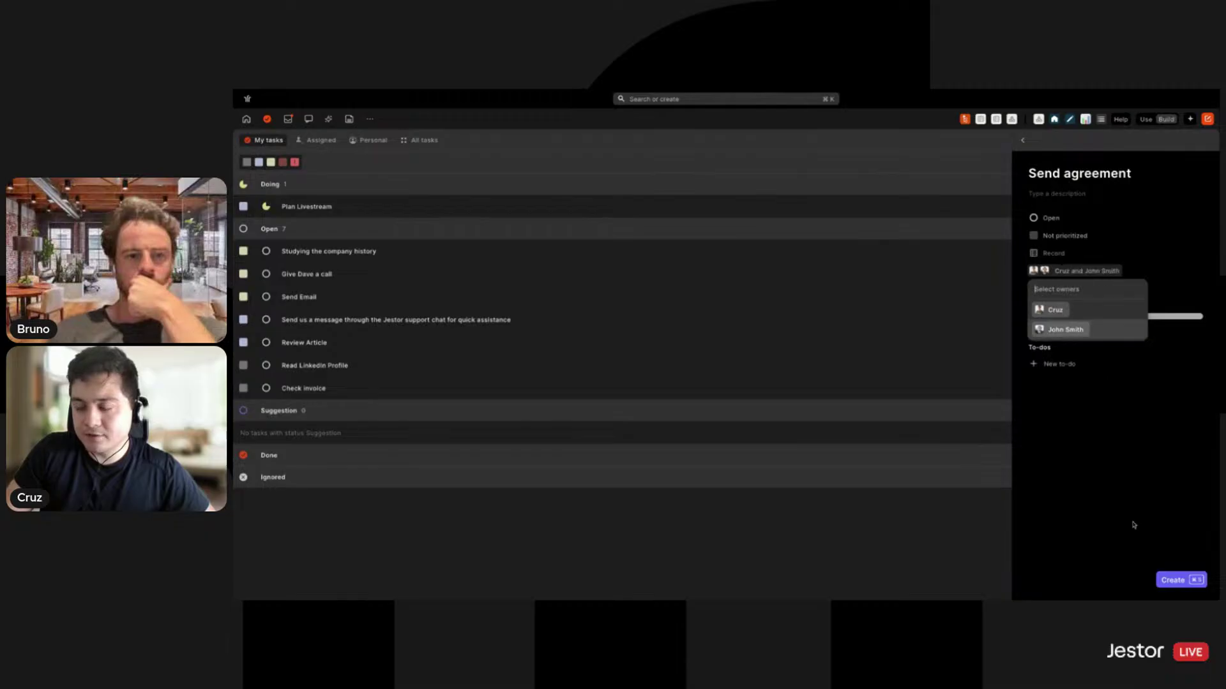
click(1136, 552)
click(1173, 580)
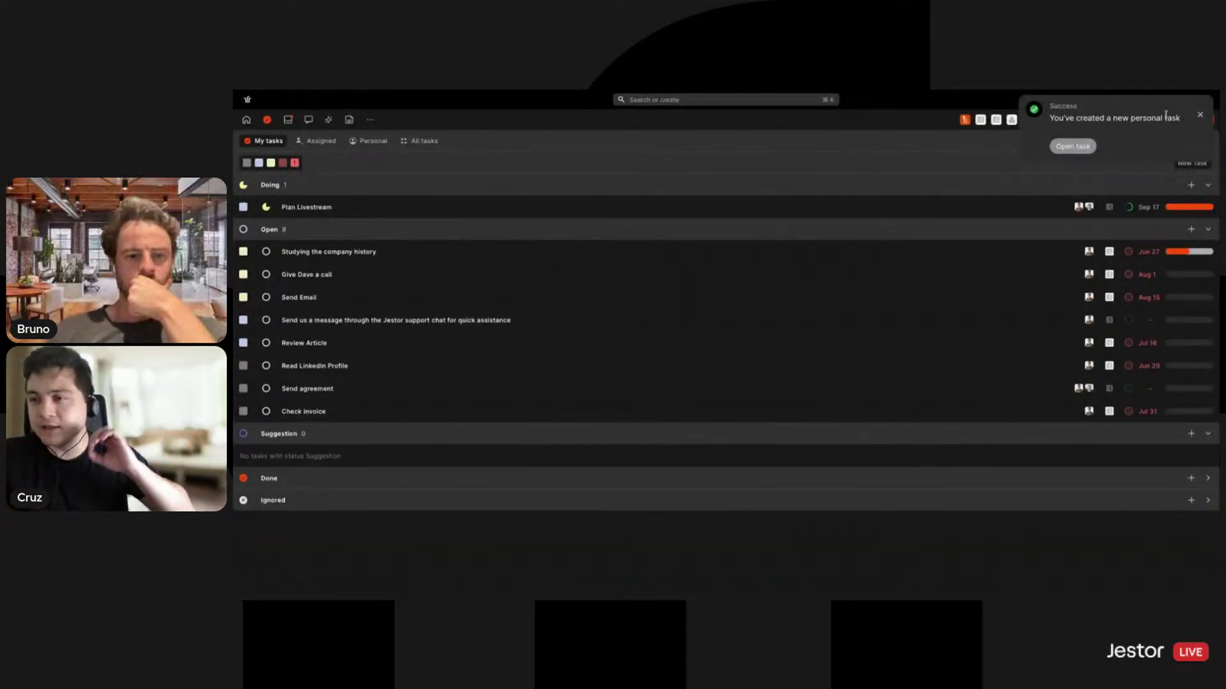
click(1200, 117)
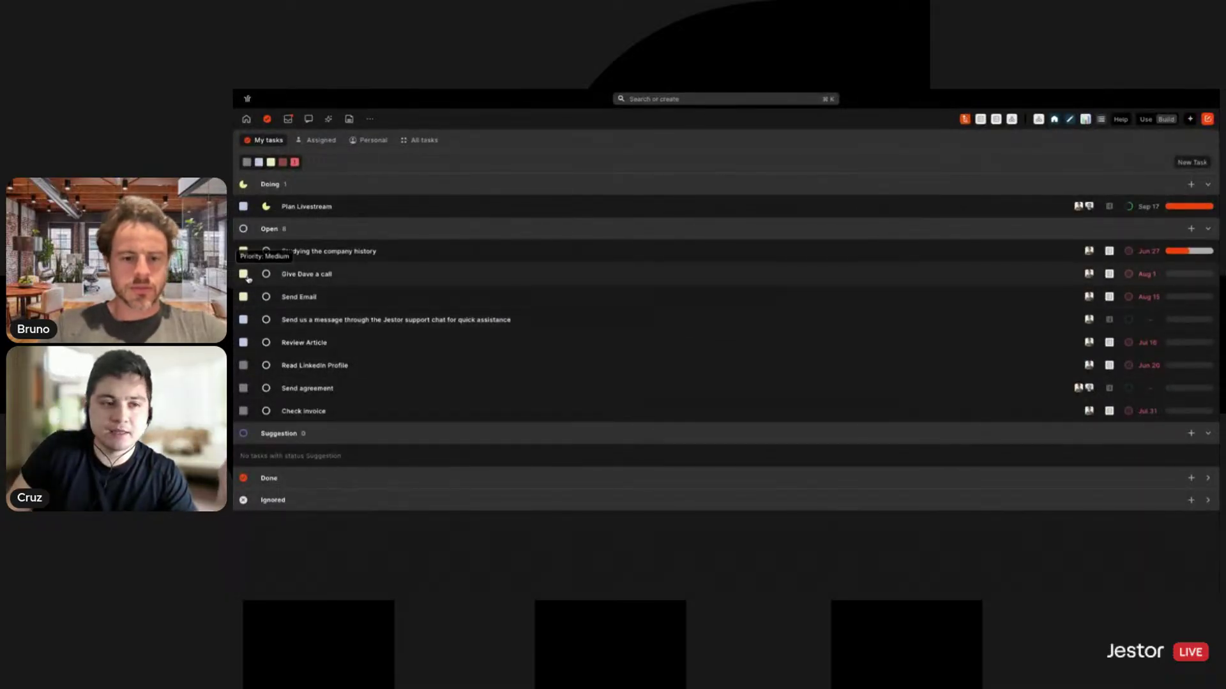
- Try the High priority on the Plan Livestream task, then set it to Urgent and close the task details
click(329, 215)
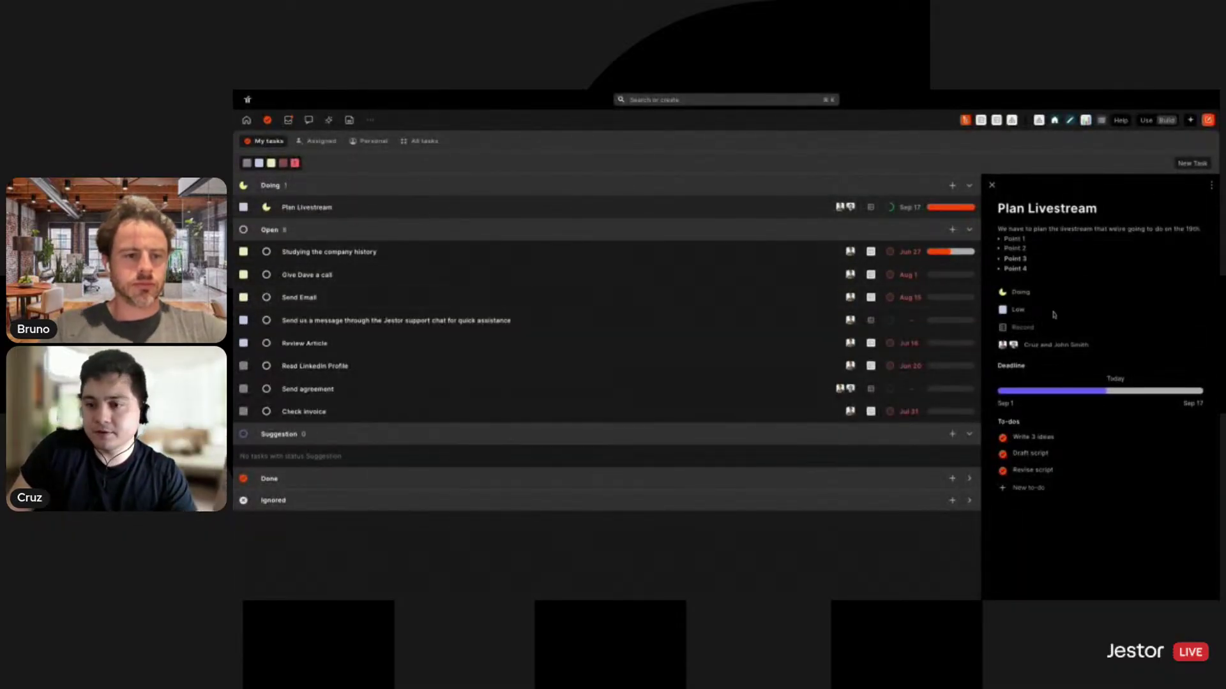
click(1020, 311)
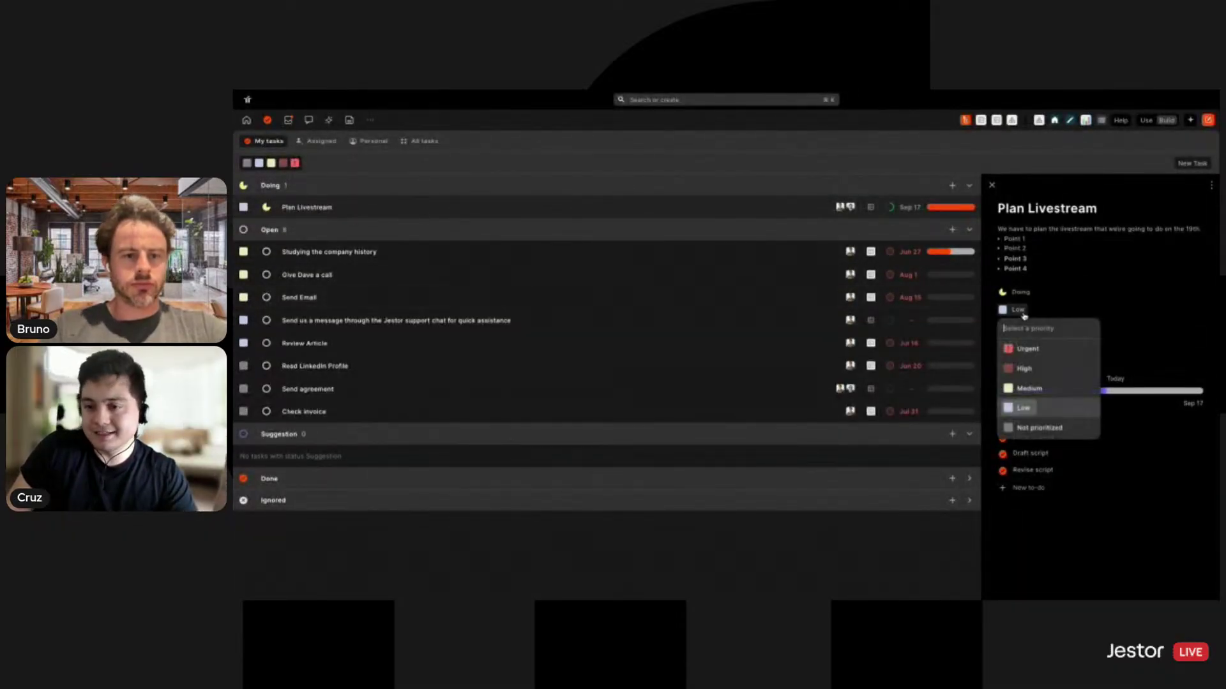
click(1024, 369)
click(1029, 309)
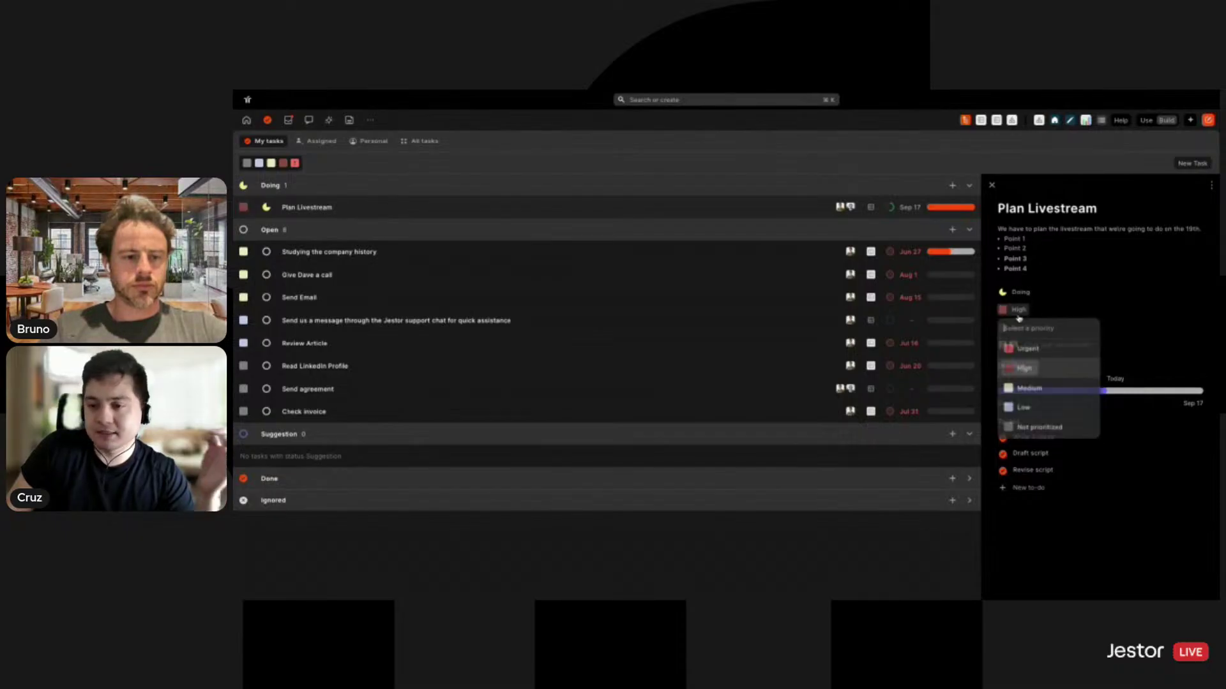
click(1022, 349)
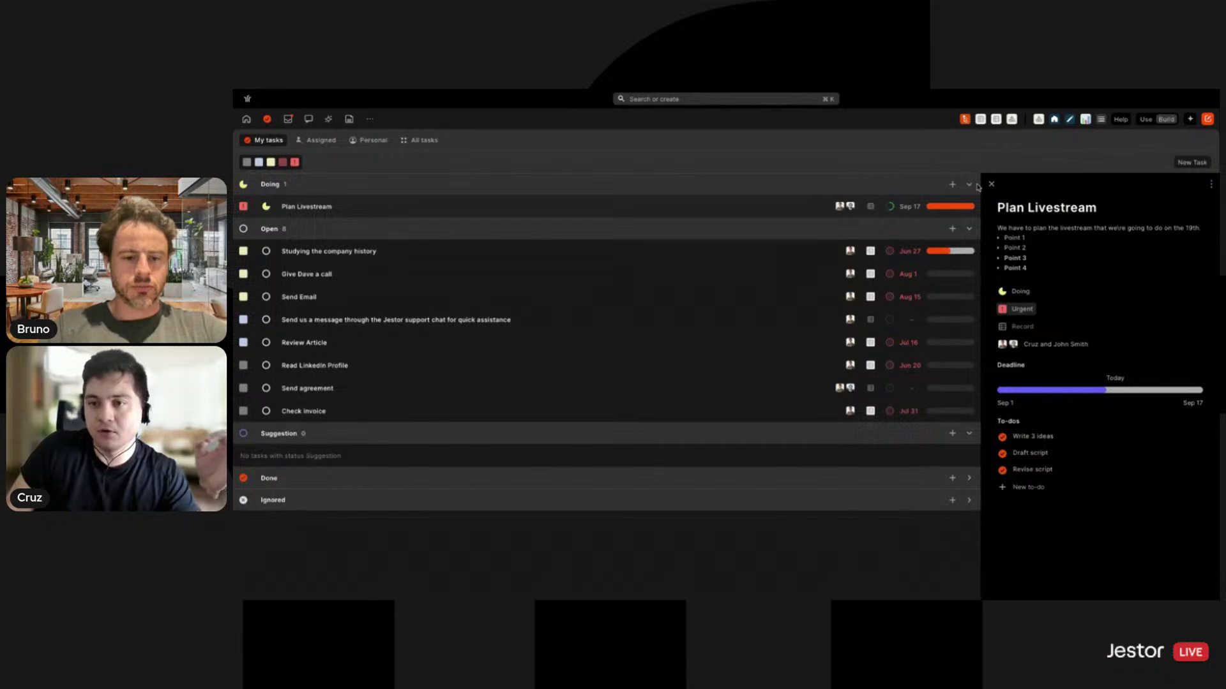
click(992, 185)
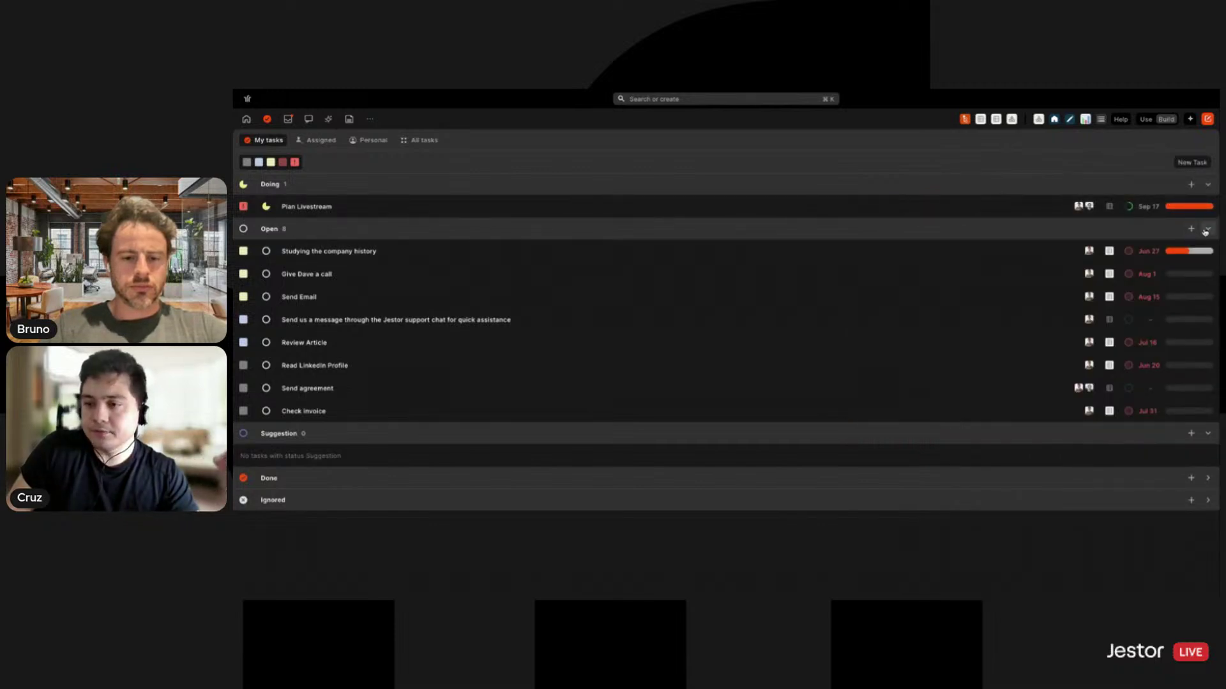
- Collapse the Doing, Open and Suggestion groups, and expand Open and Doing again
click(1208, 228)
click(1208, 185)
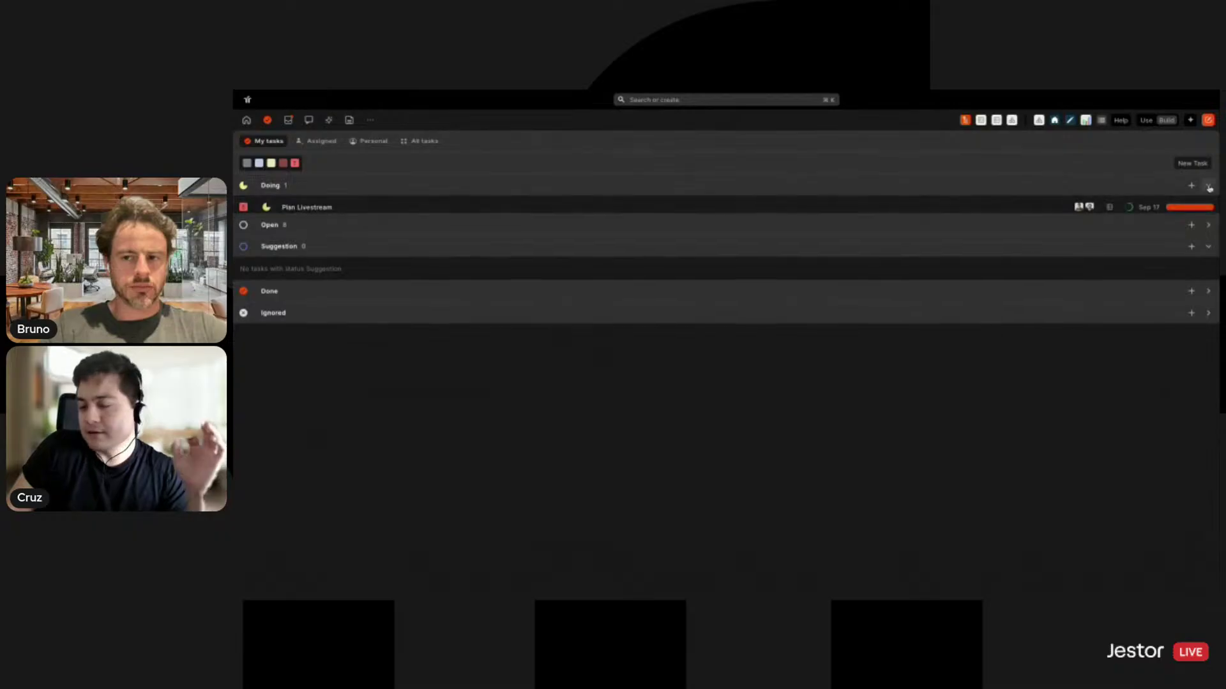
click(1207, 231)
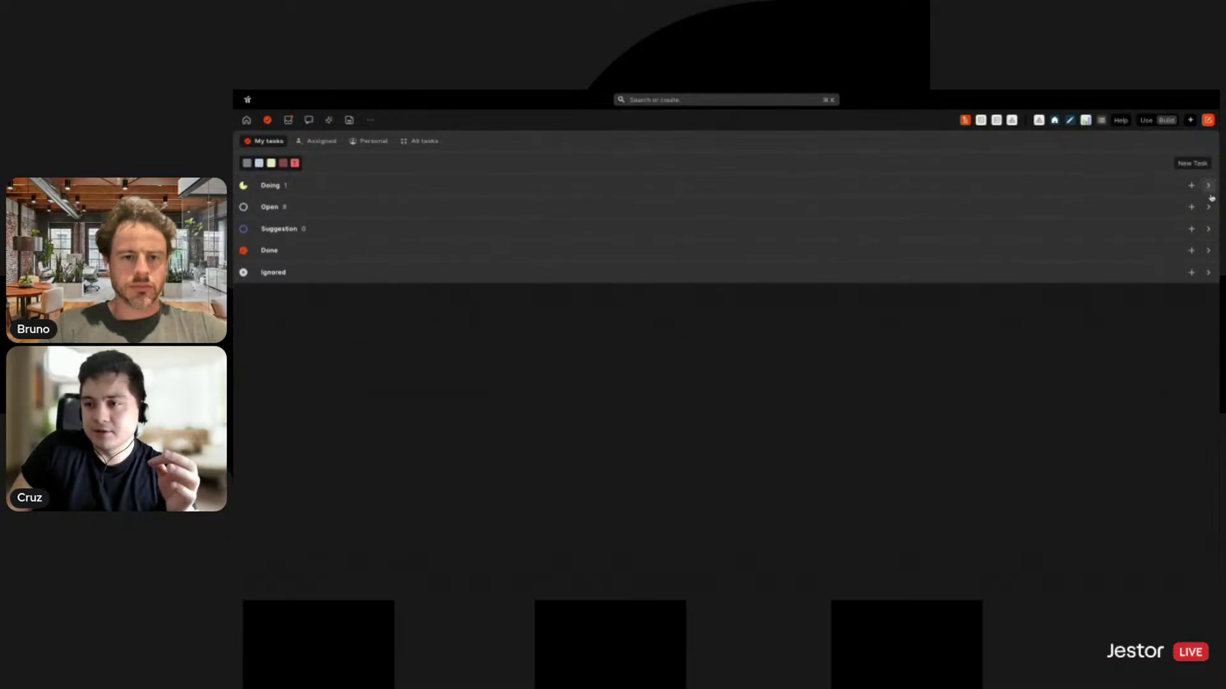
click(1209, 208)
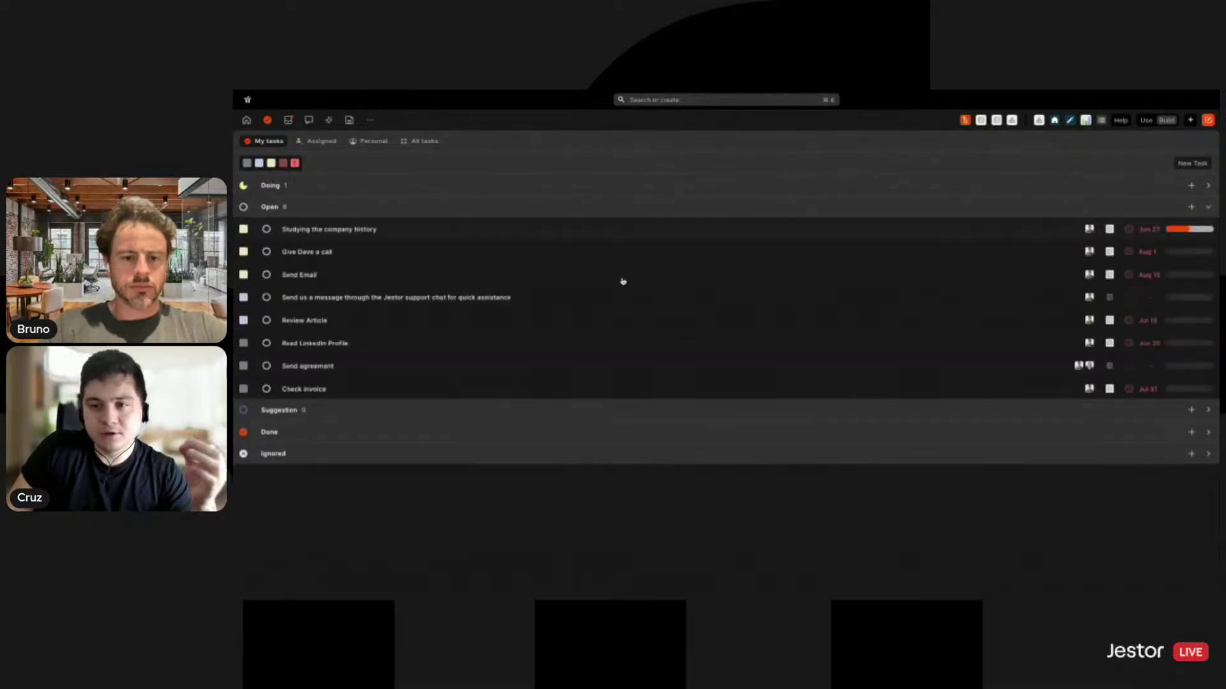
click(1207, 185)
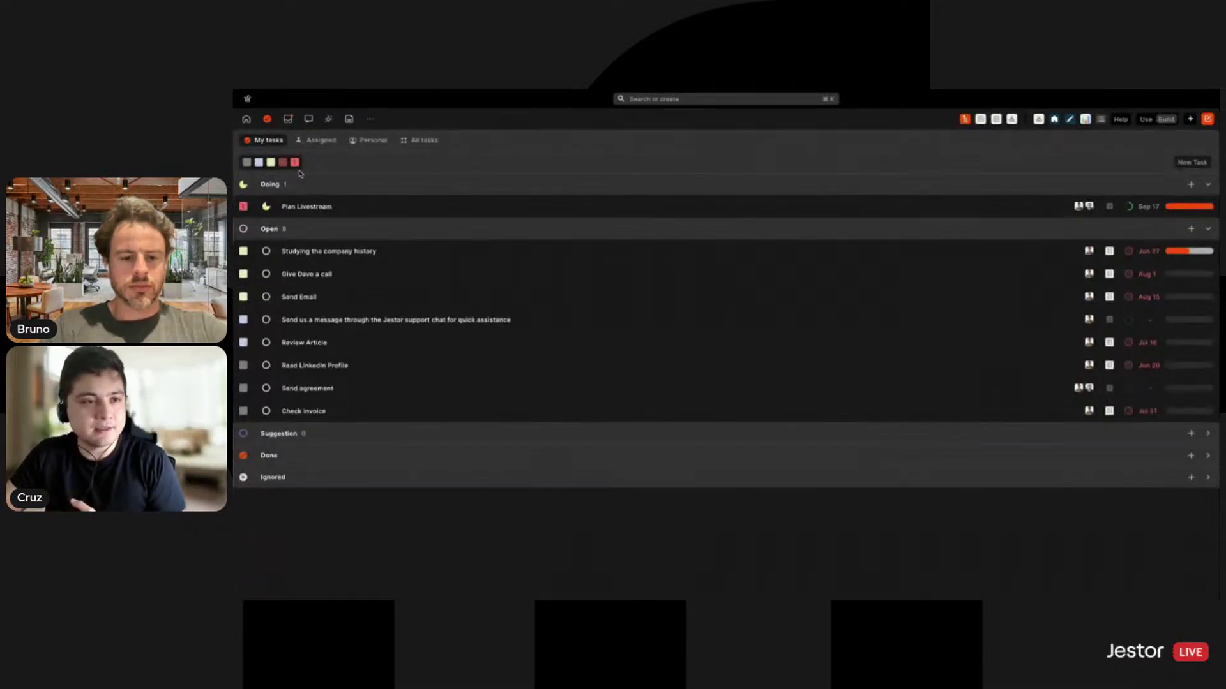
- Filter the tasks by Urgent priority, then by Medium and Urgent together, and clear the filters
click(295, 163)
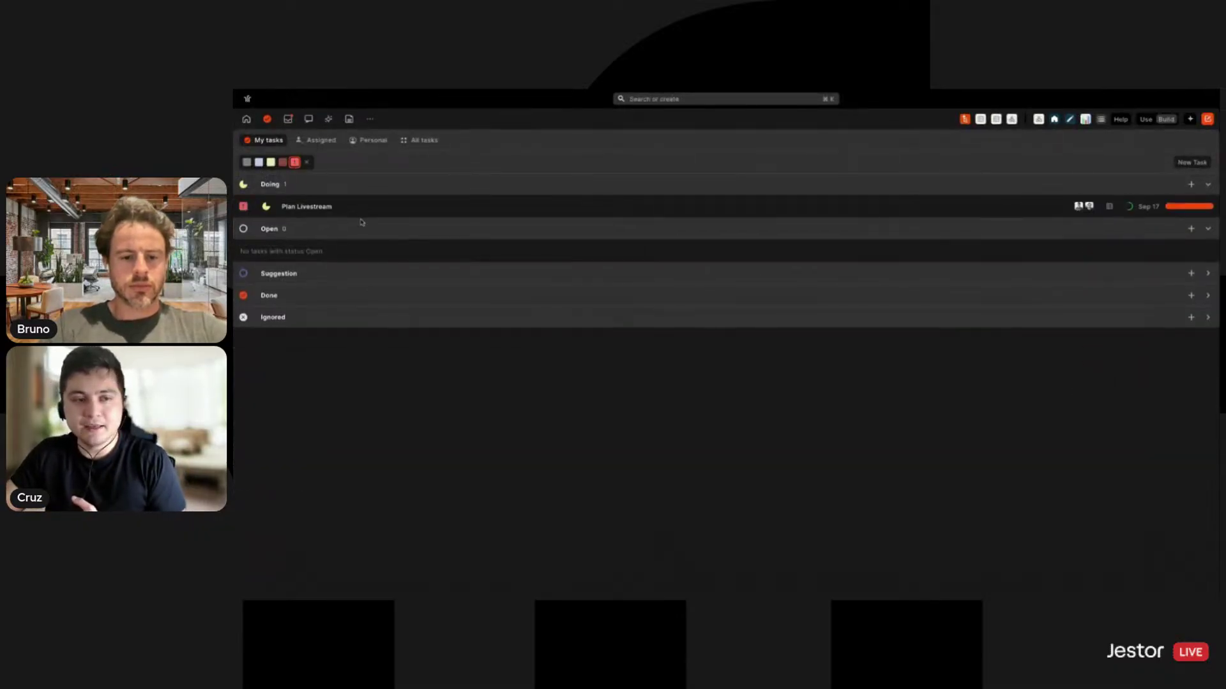
click(294, 162)
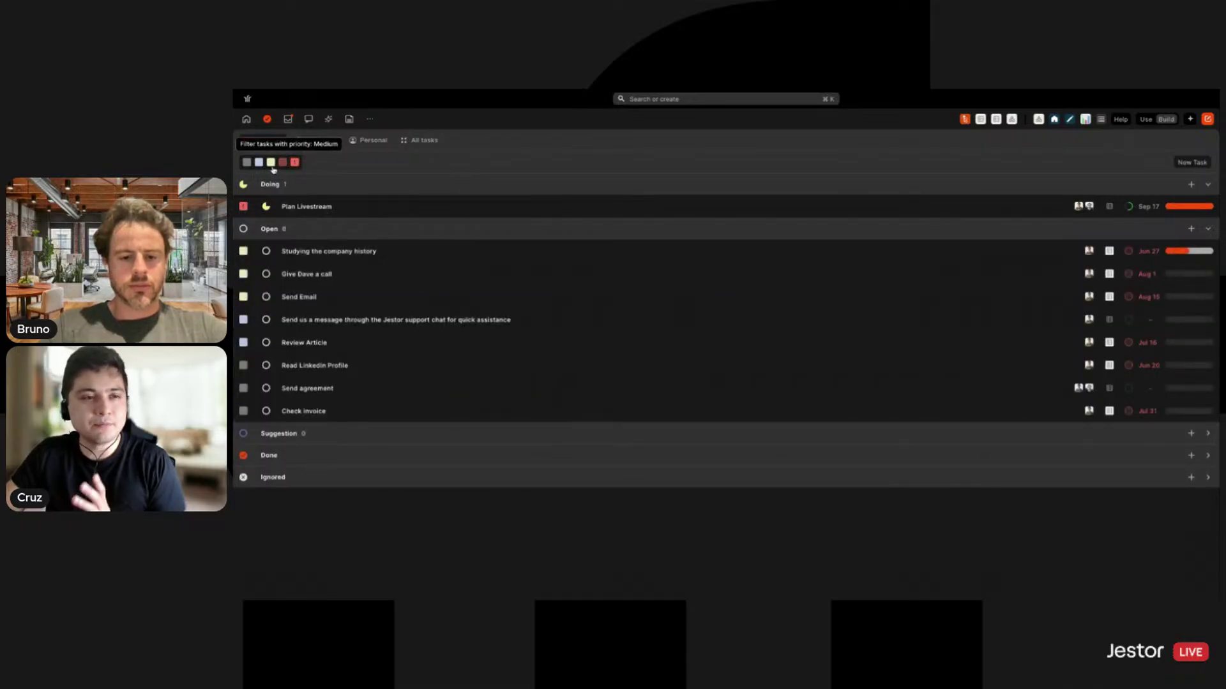
click(270, 162)
click(295, 162)
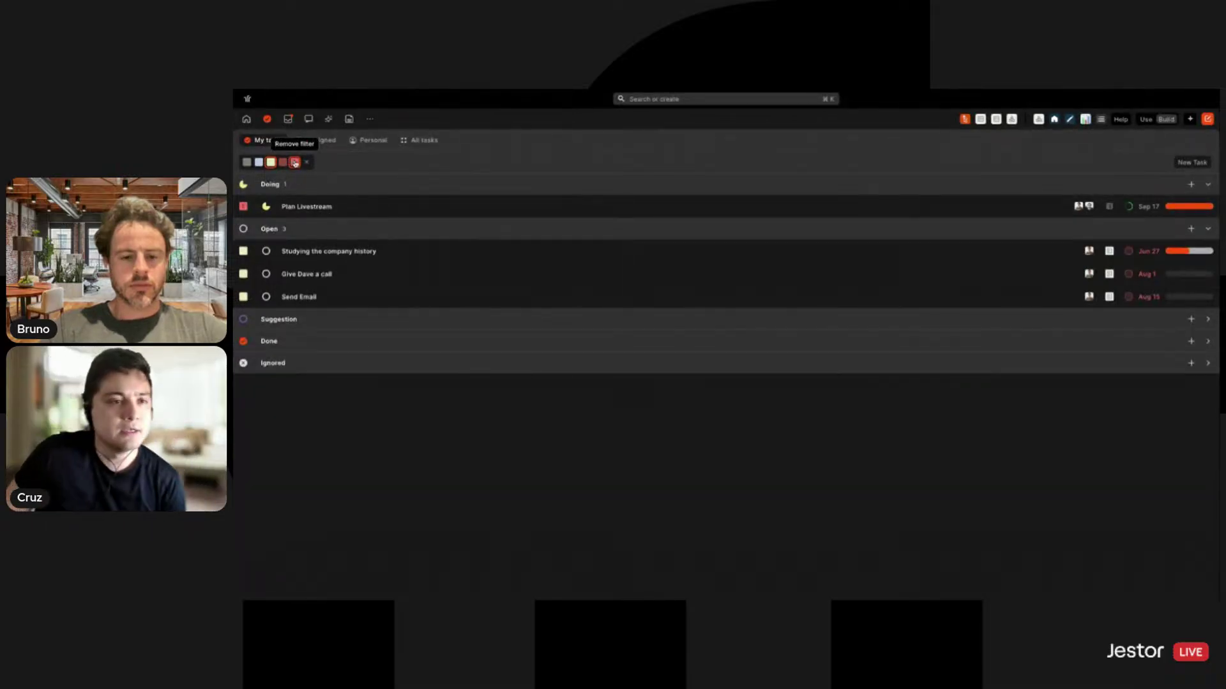
click(271, 162)
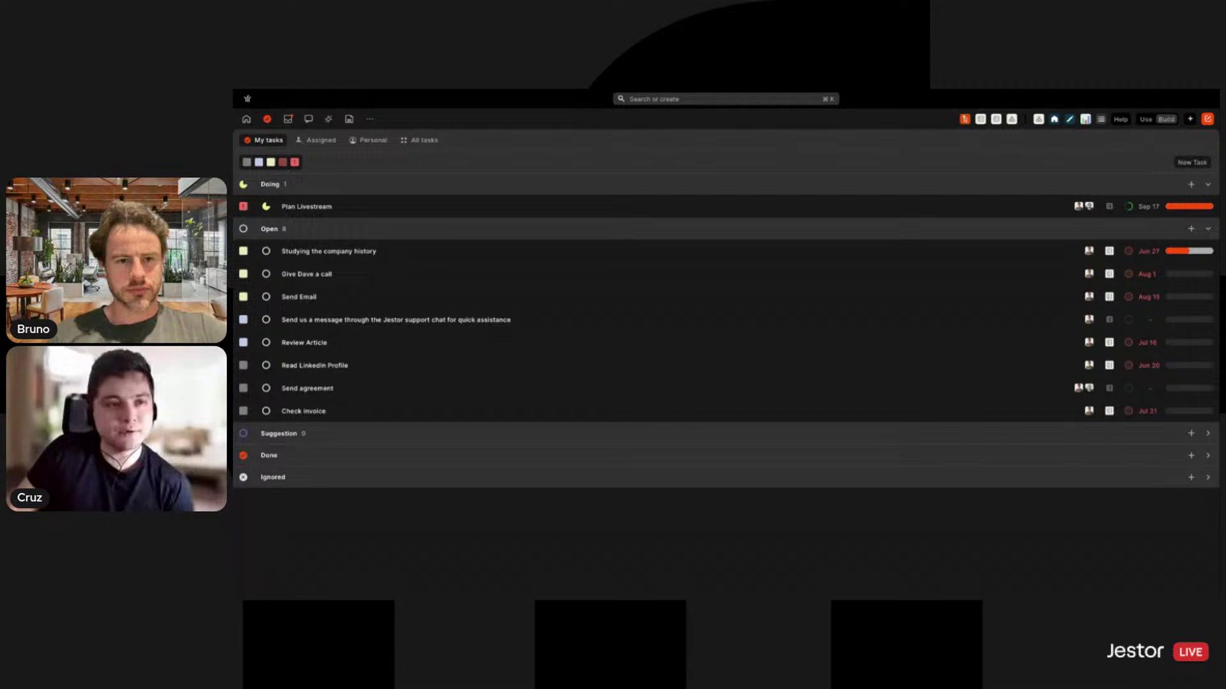
- View the details of the "Give Dave a call" task and close them
click(451, 274)
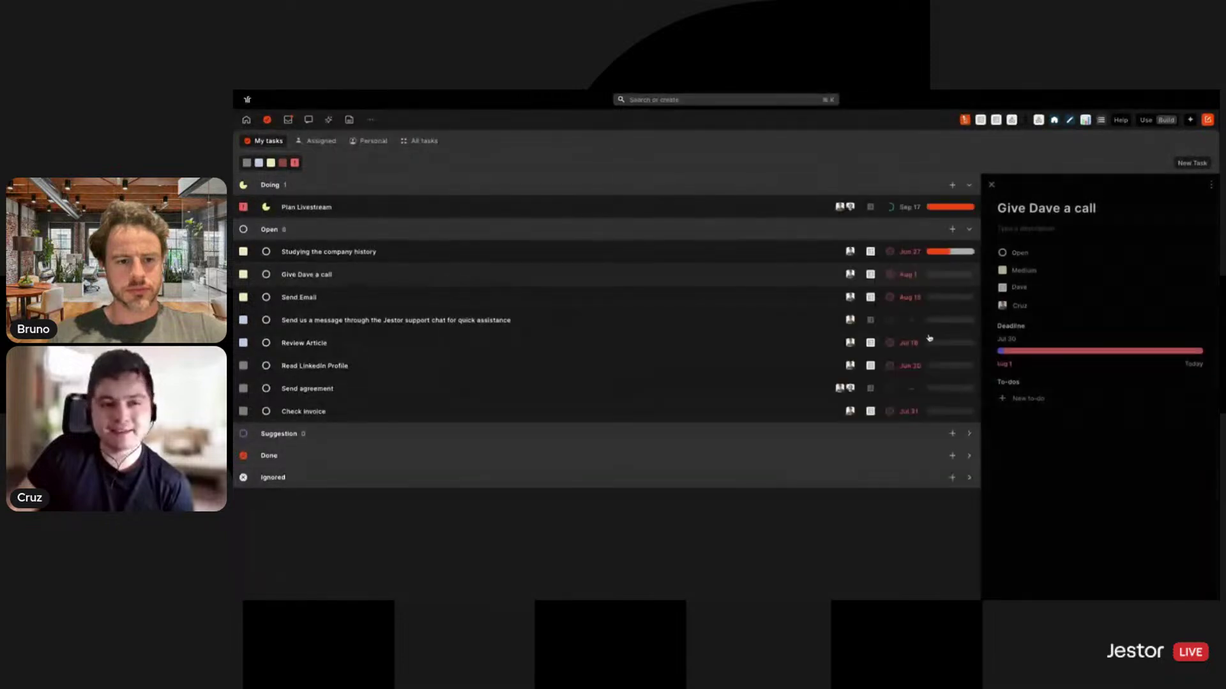
click(993, 189)
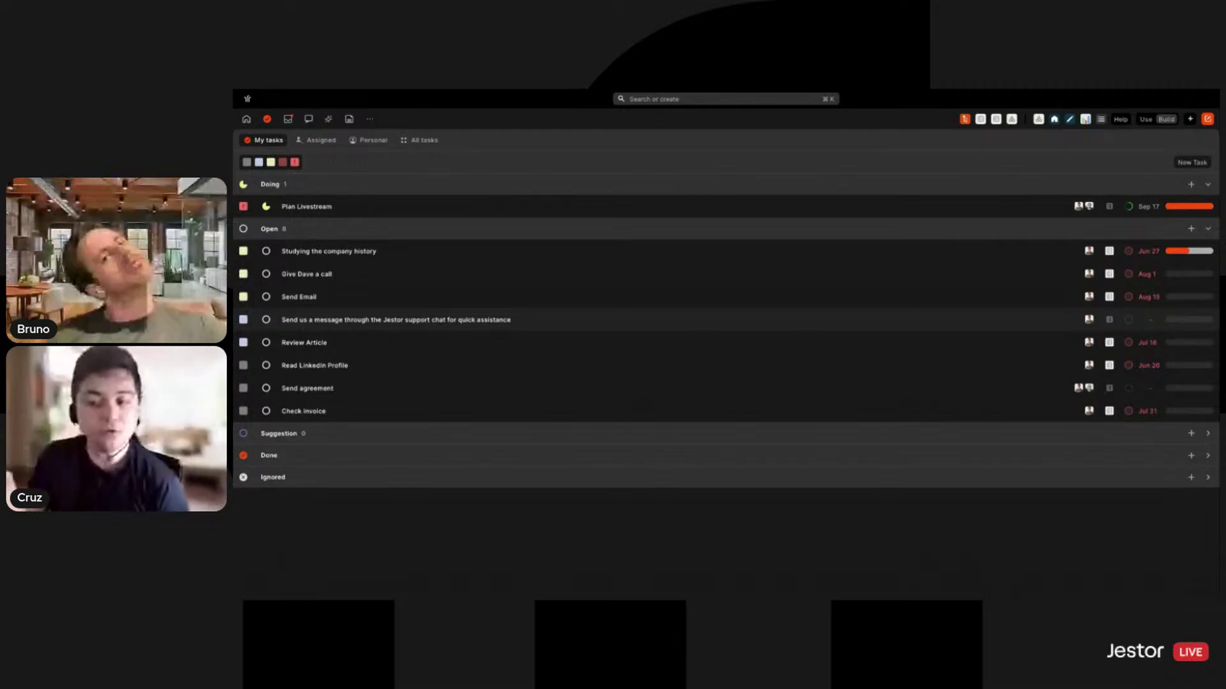
- From the Assigned list, create an open, unprioritized task titled "Call Boss" with the other team member as sole owner, and dismiss the notification
click(315, 146)
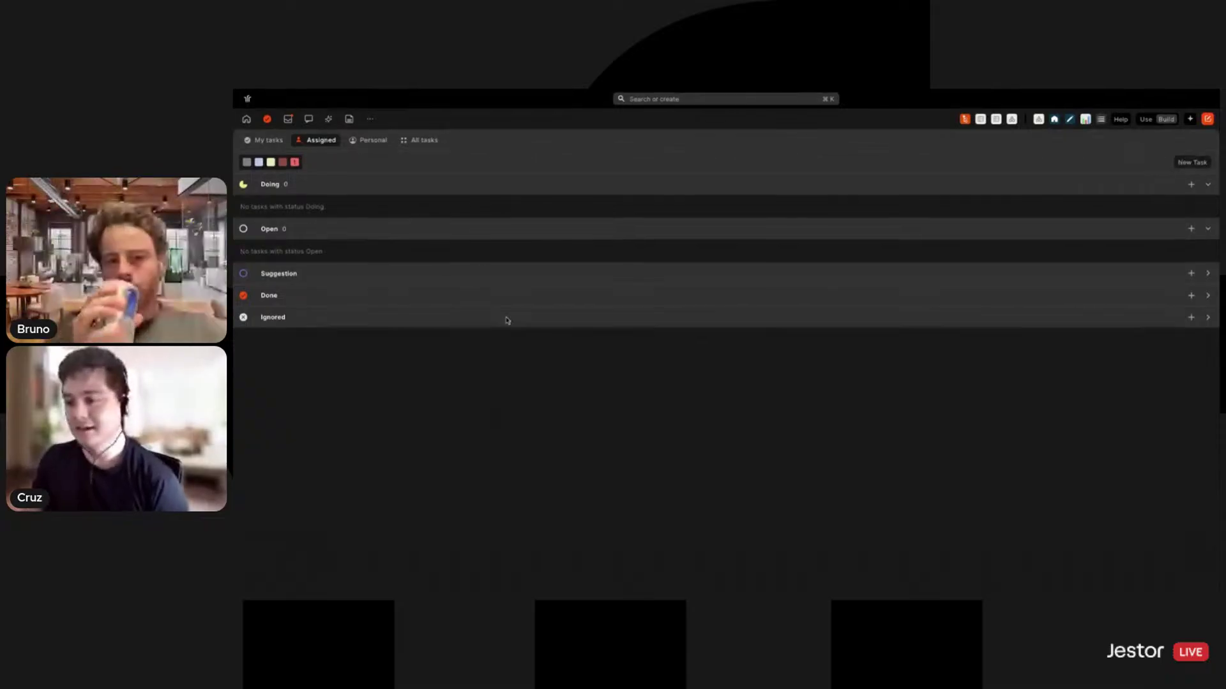
click(1192, 162)
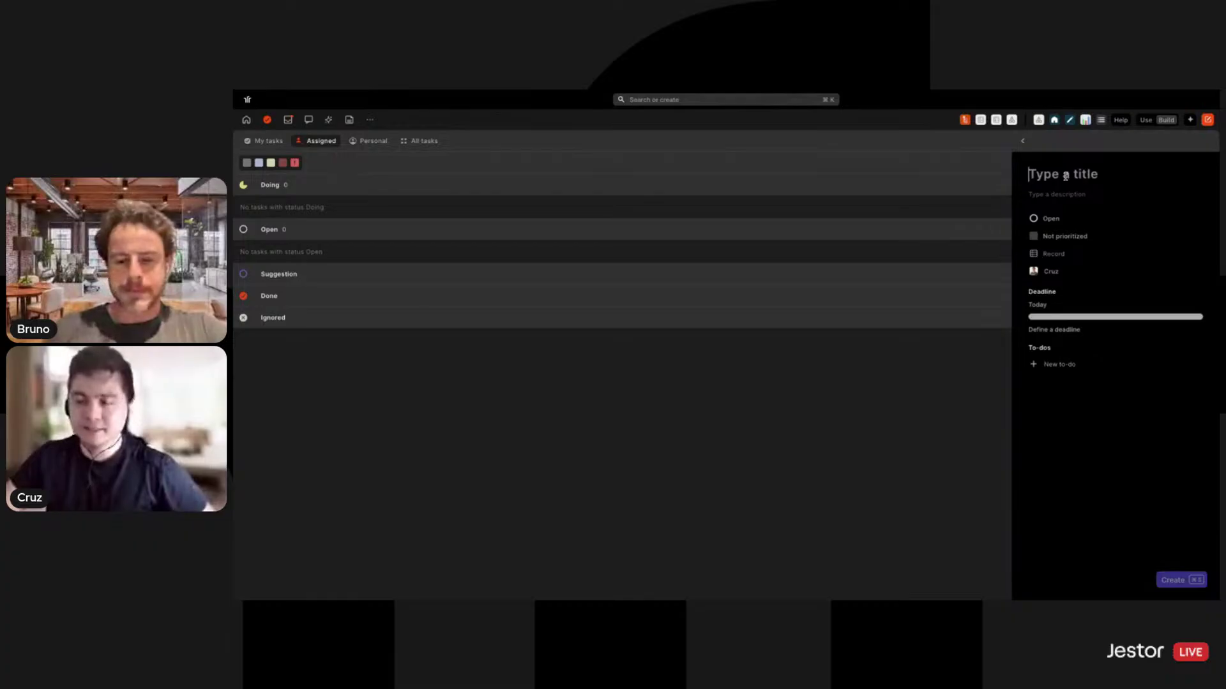
text(Call )
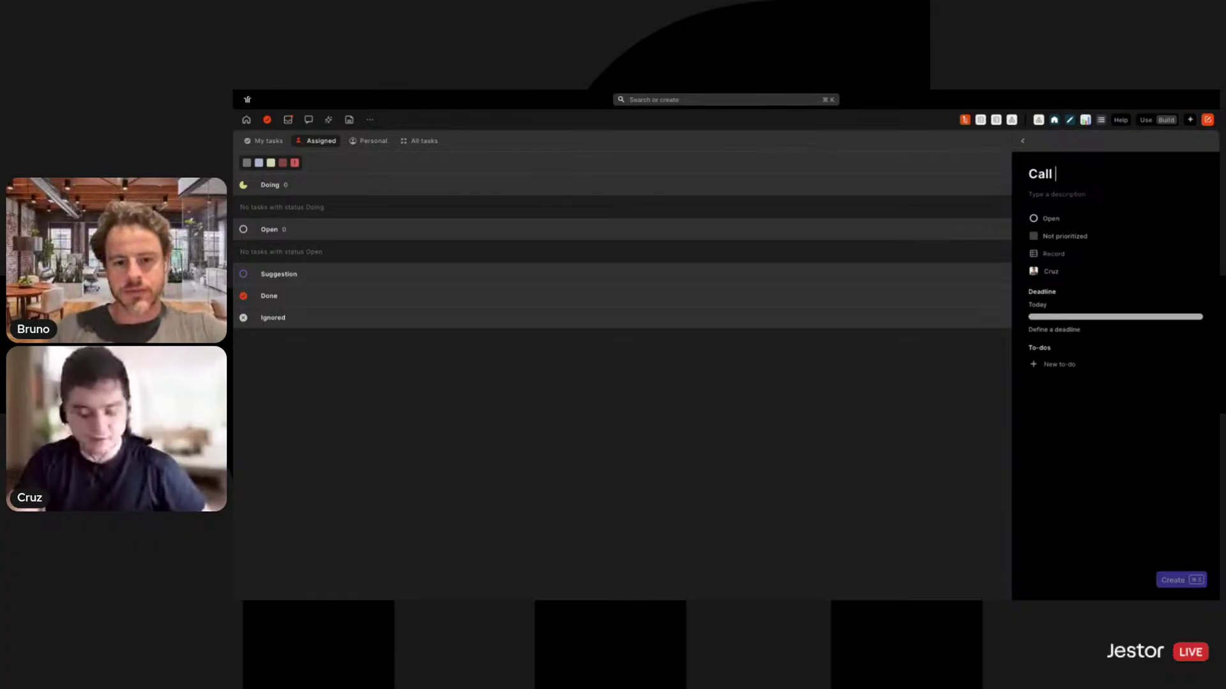
text(Boss)
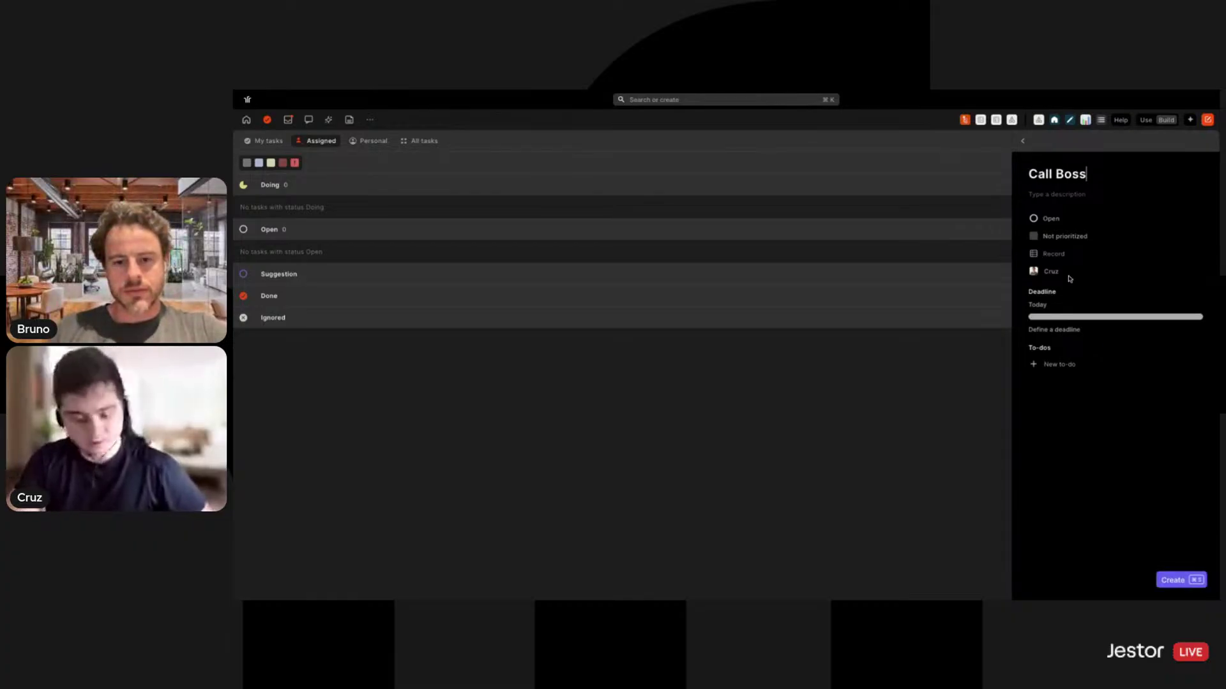
click(1047, 272)
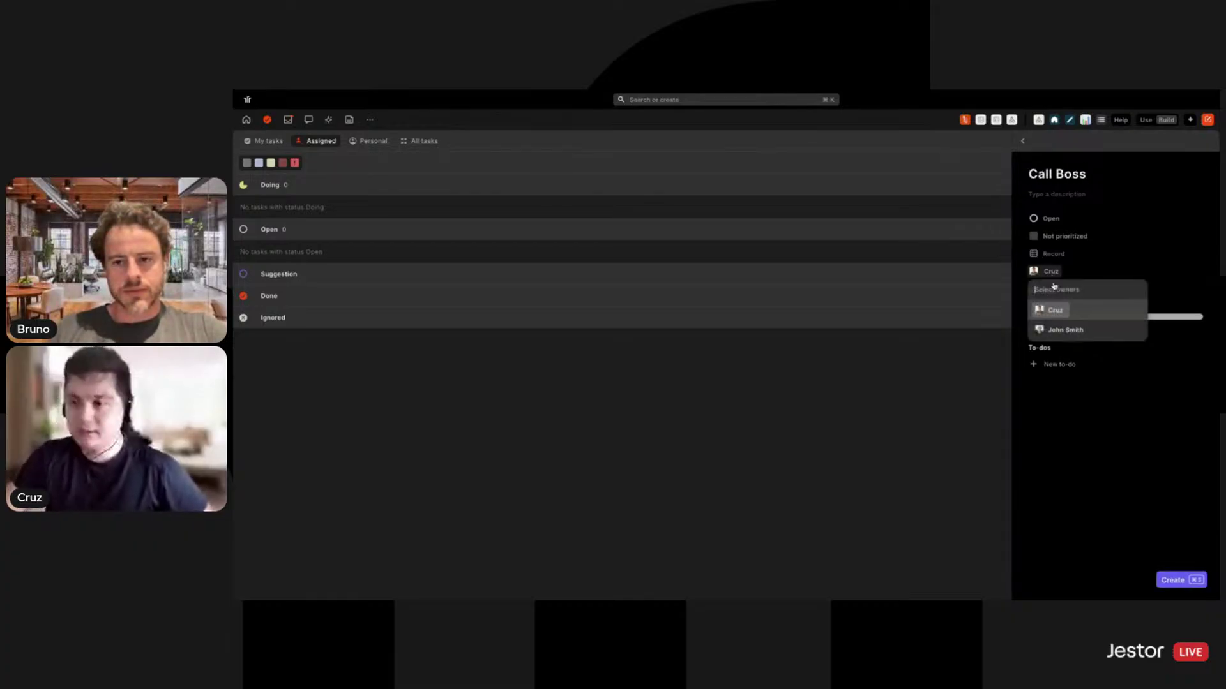
click(1073, 327)
click(1053, 311)
click(1084, 456)
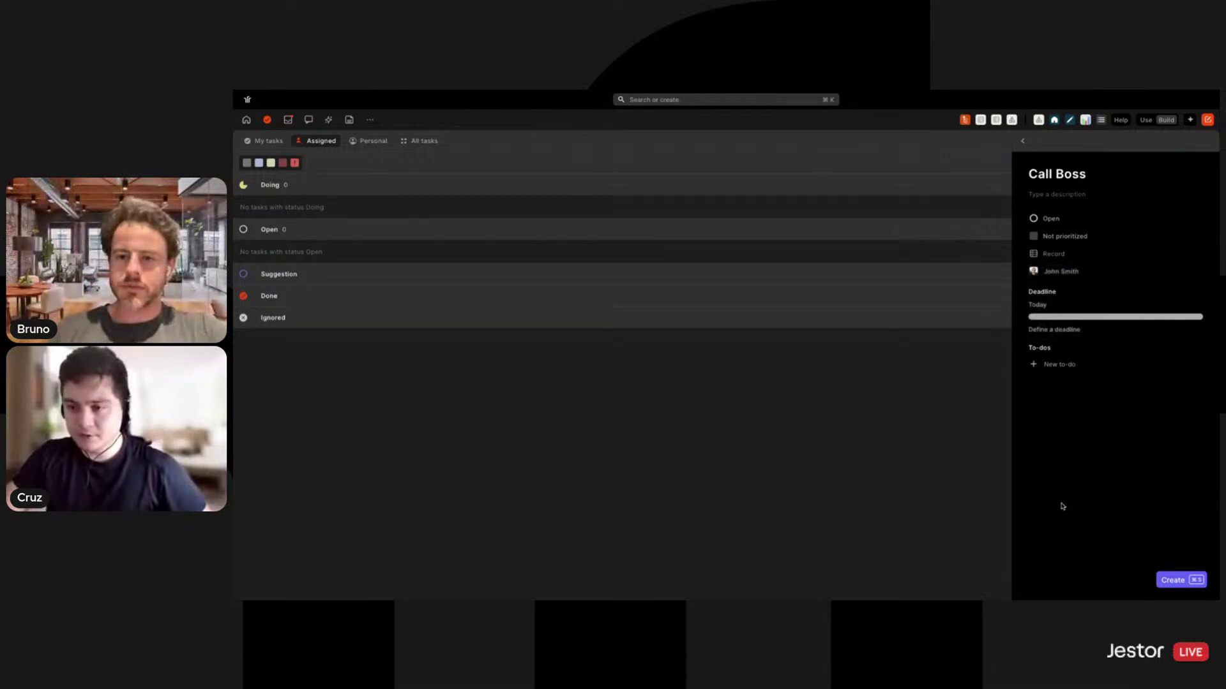
click(1185, 582)
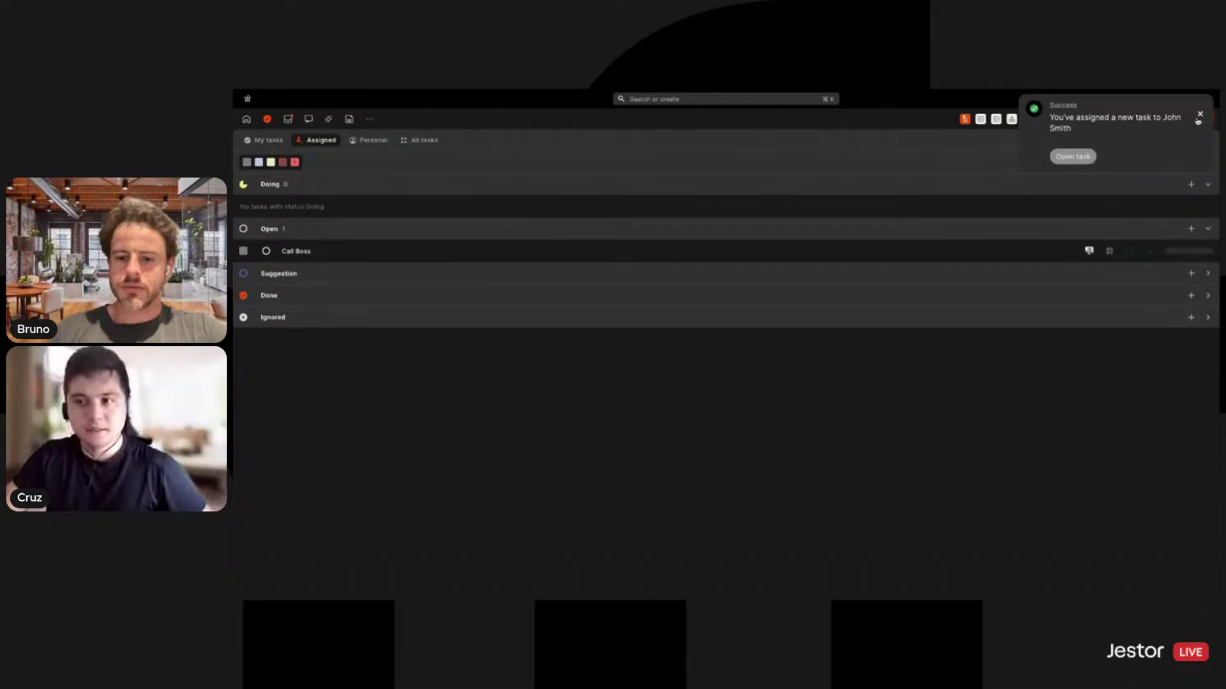
click(1199, 117)
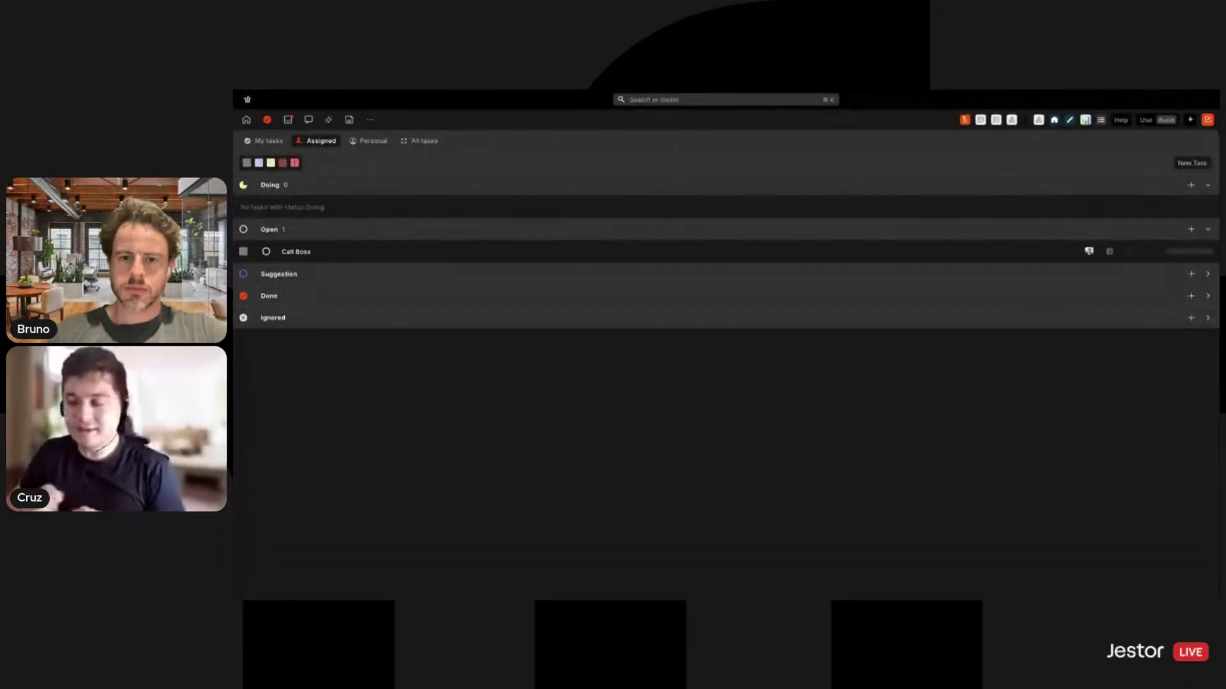
- Compare the My tasks and Assigned lists, then view the Call Boss task's details and close them
click(275, 139)
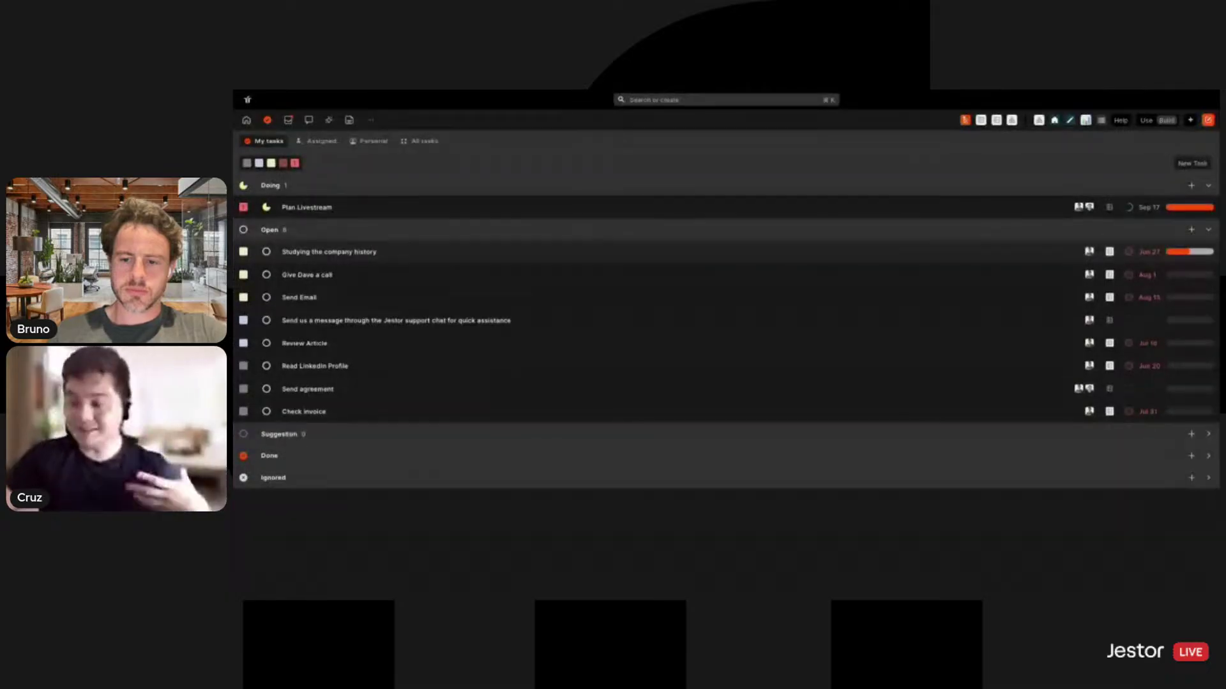
click(318, 141)
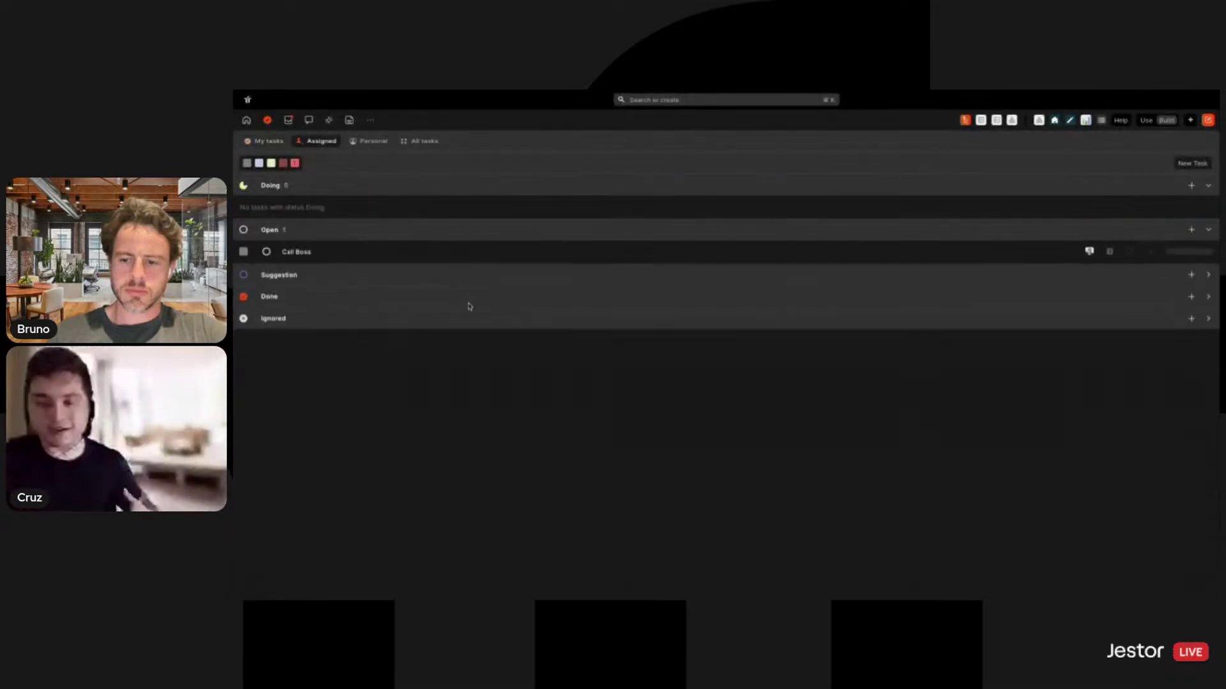
click(446, 252)
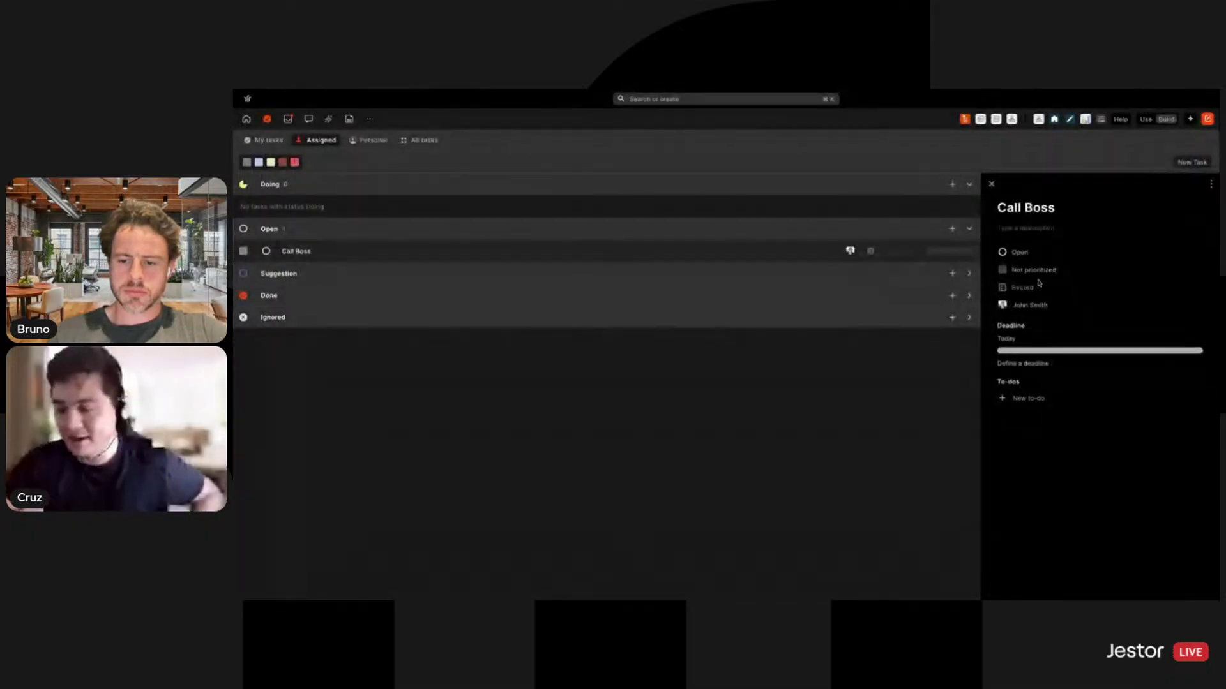
click(991, 185)
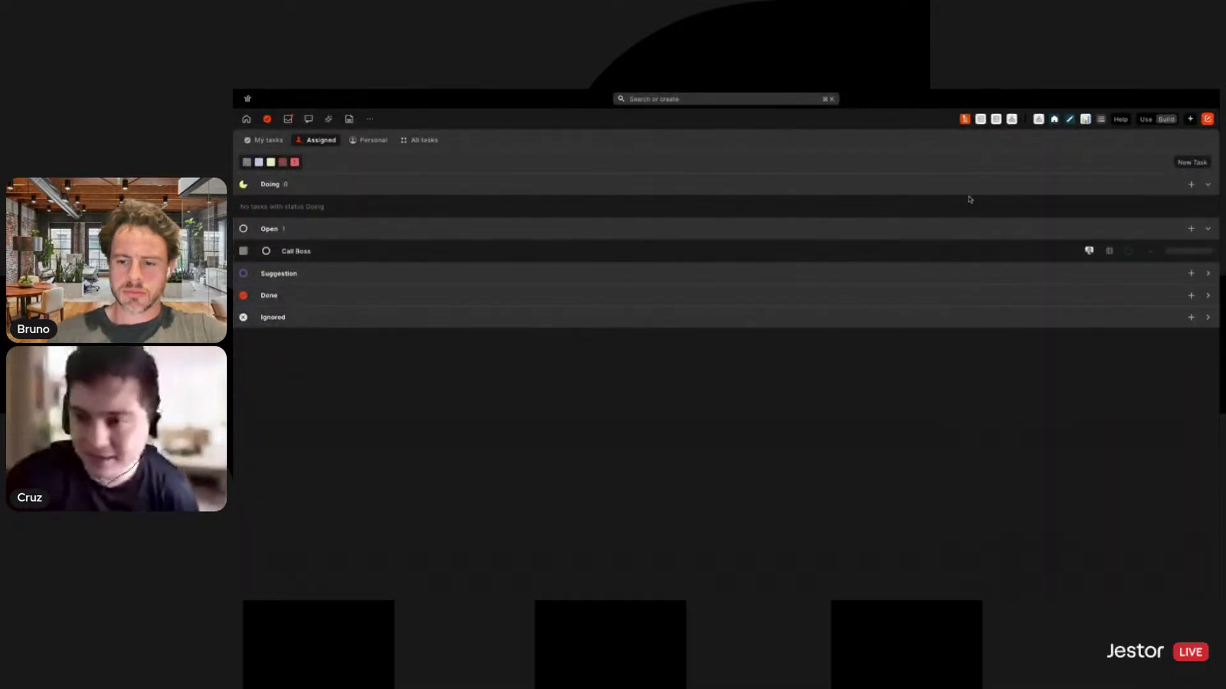
- Check the Personal list against My tasks and create an open, unprioritized personal task titled "Pay the accountant"
click(369, 145)
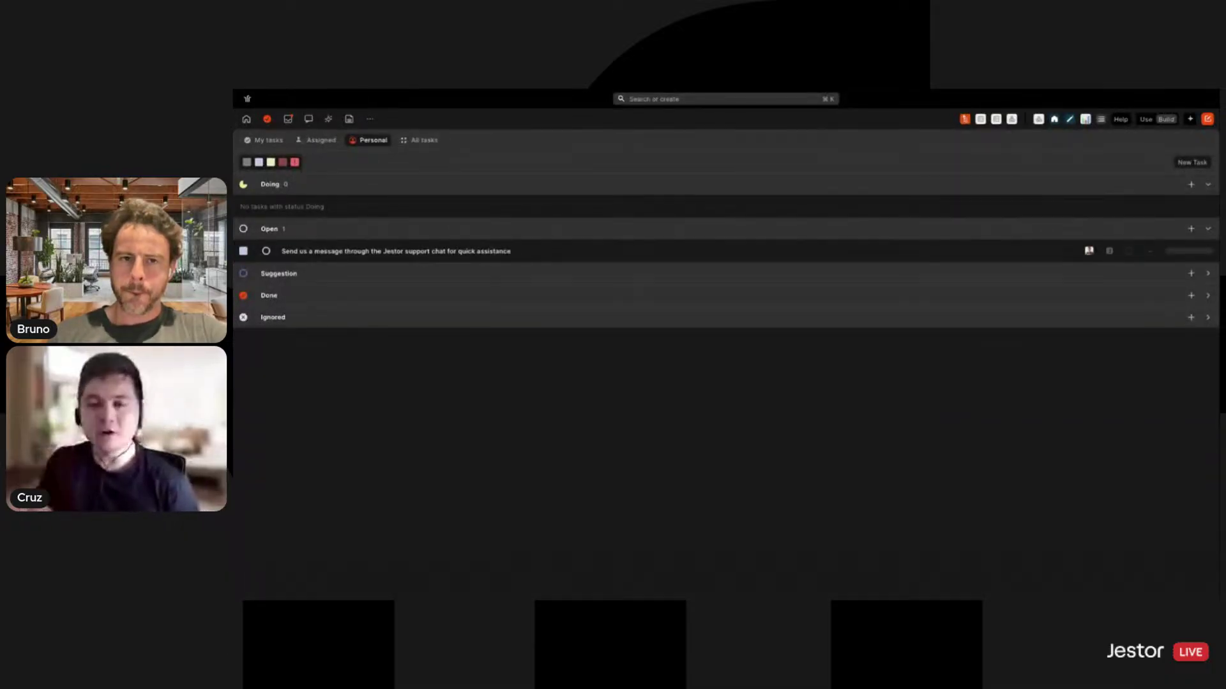
click(266, 140)
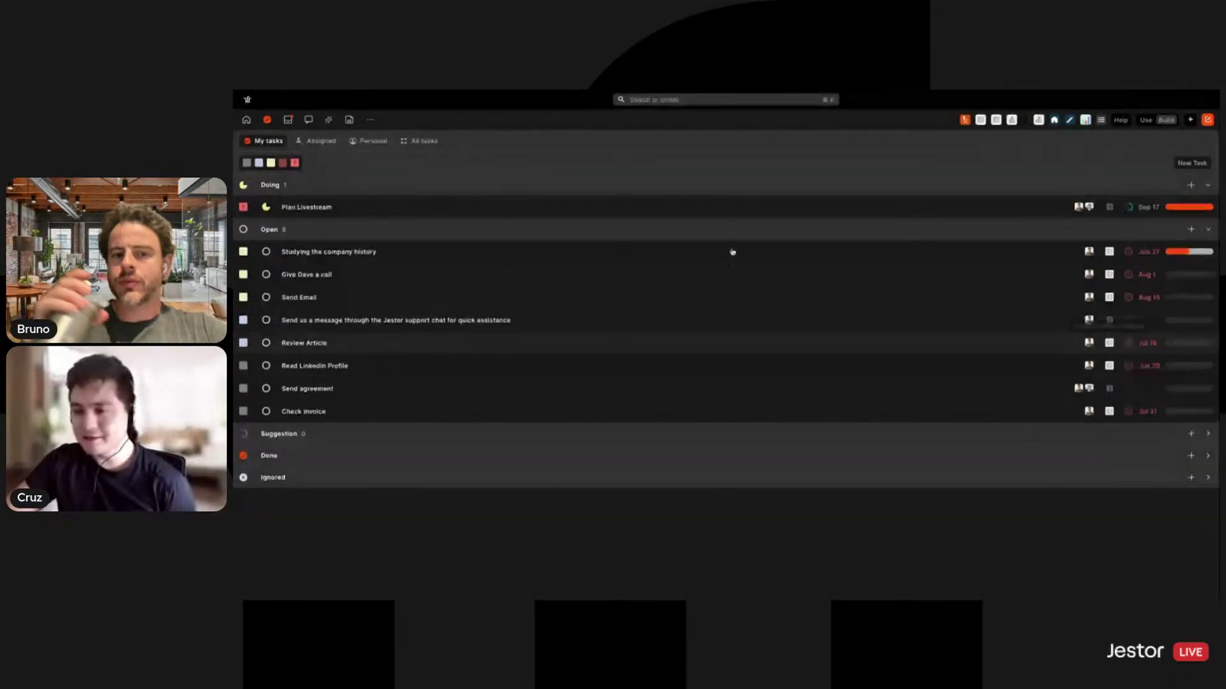
click(371, 149)
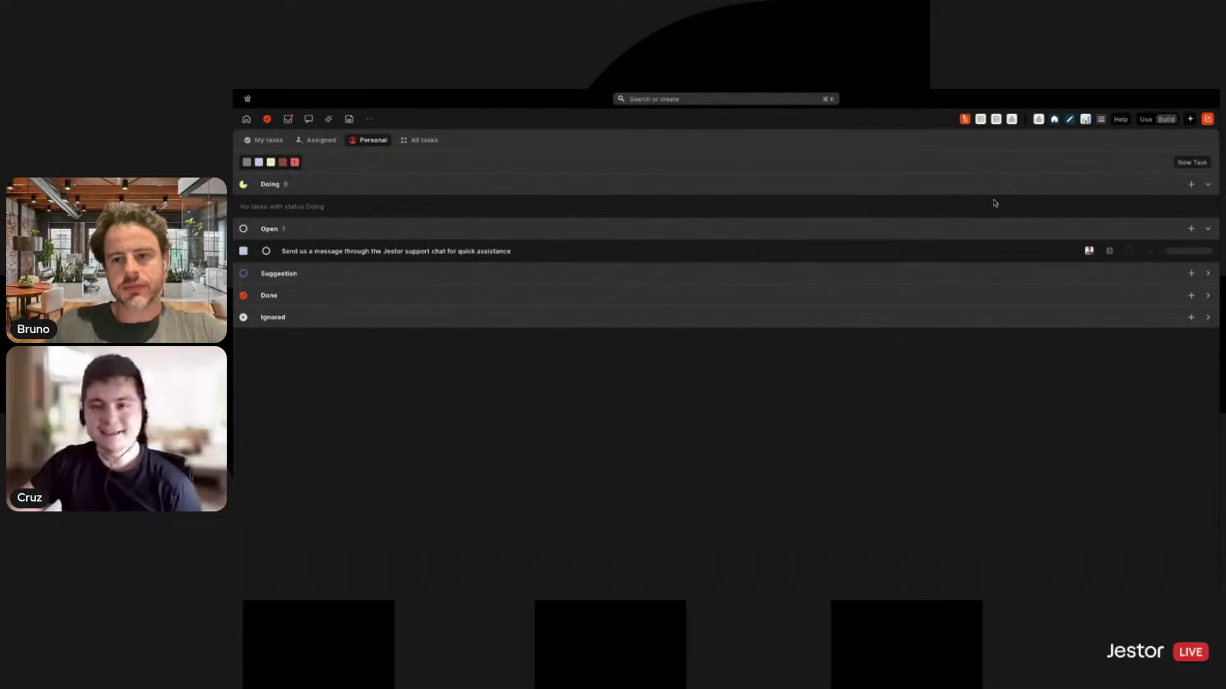
key(n)
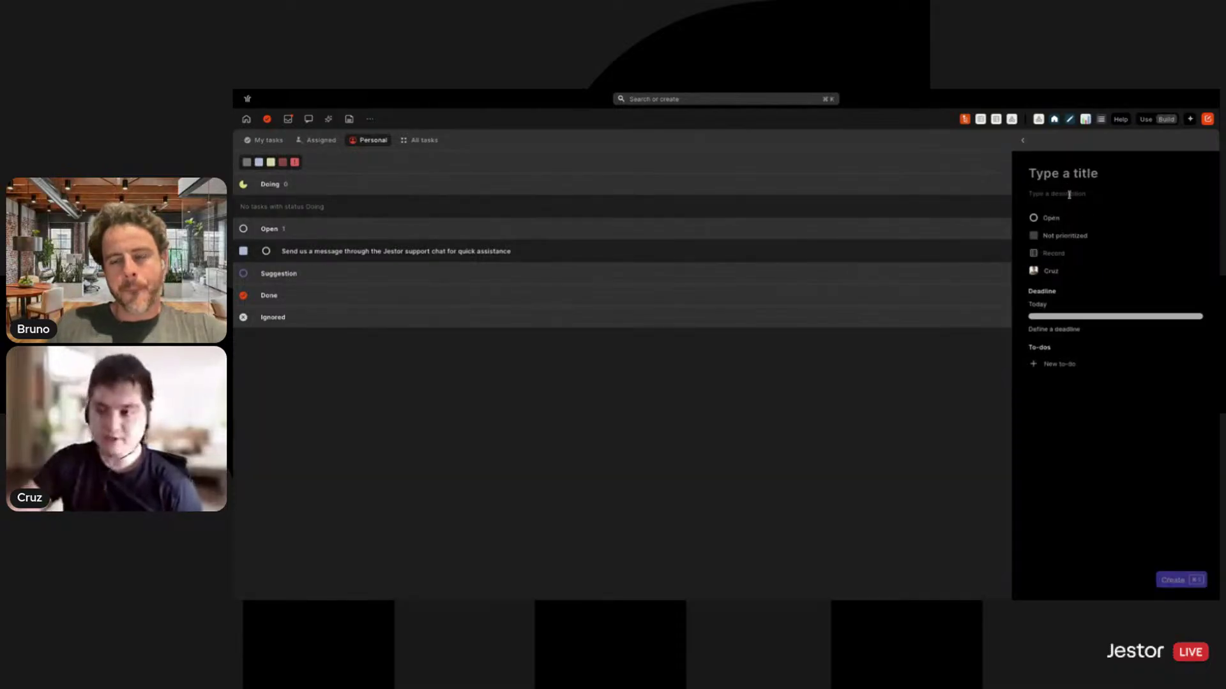
text(Pay)
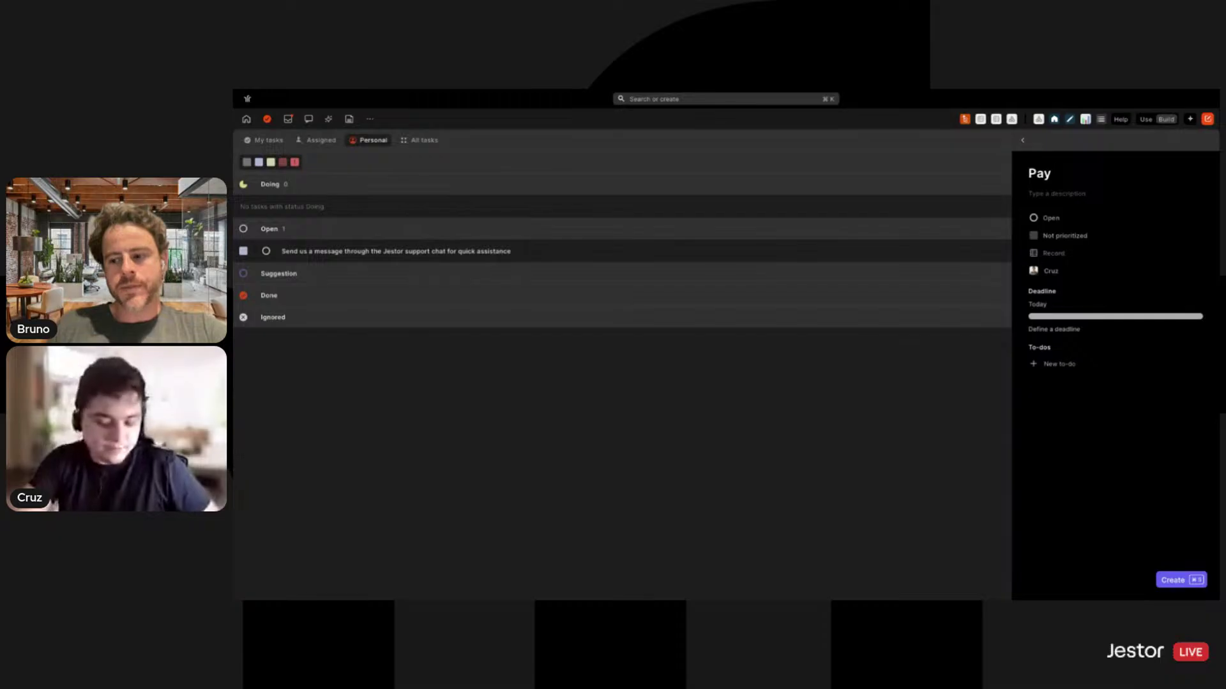
text( the accountant)
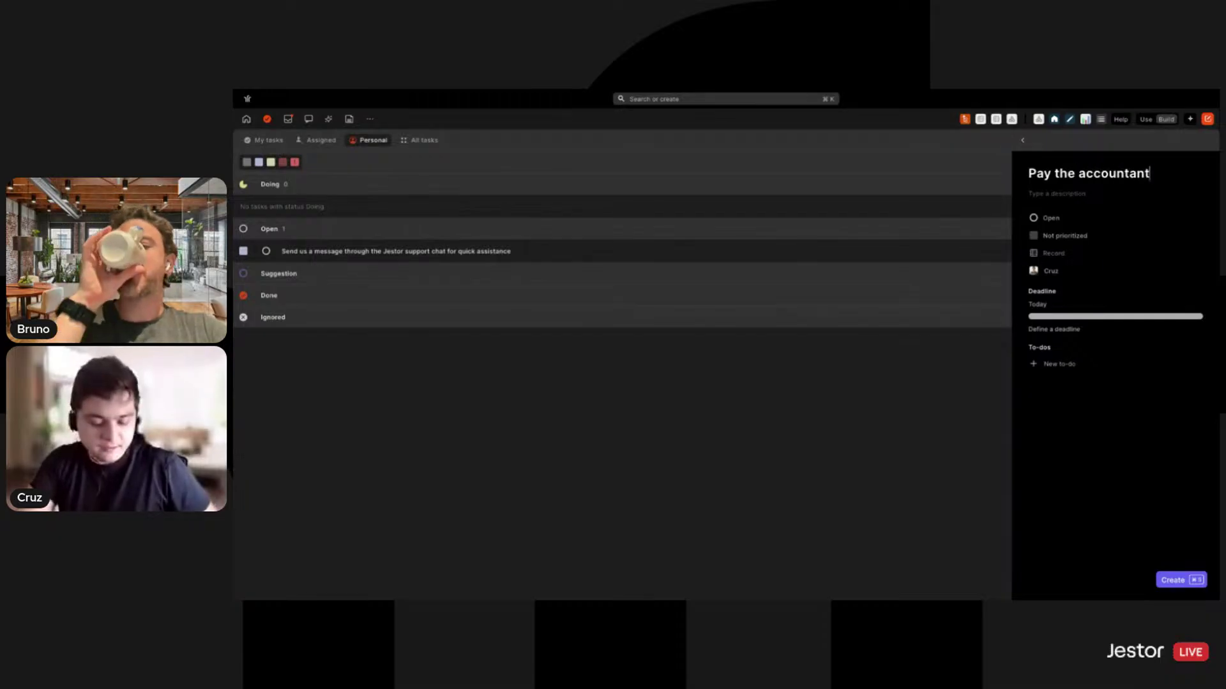
click(1173, 581)
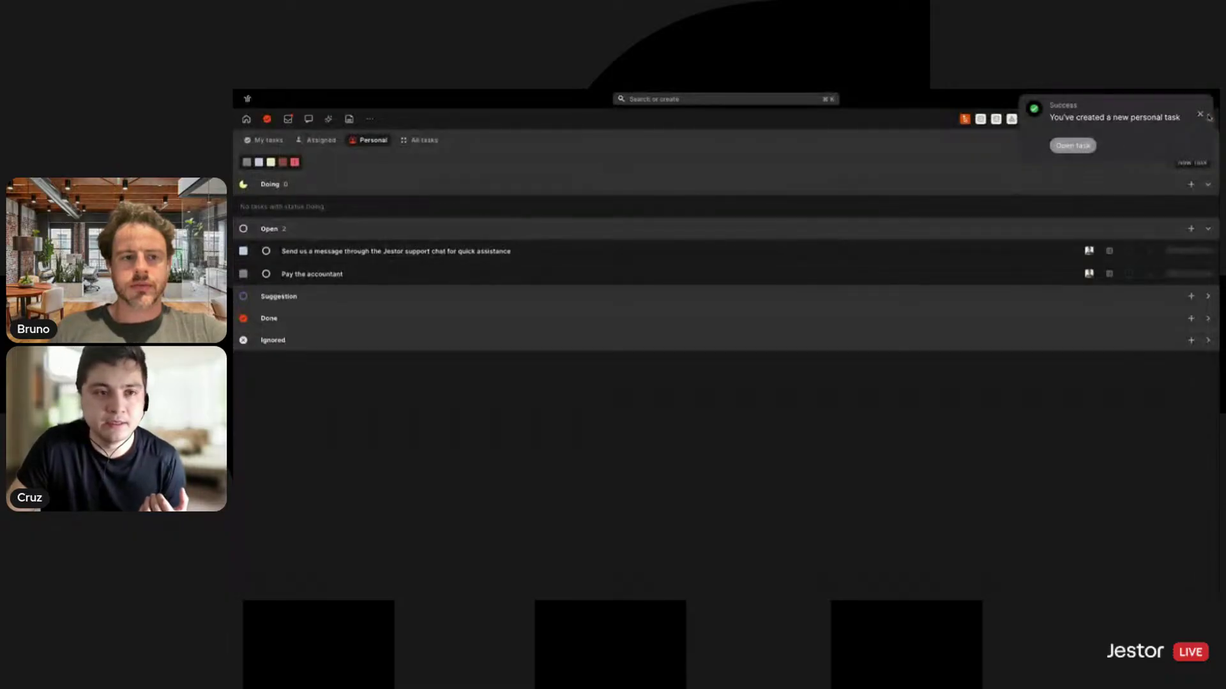
- View the list of all tasks and return to My tasks
click(437, 146)
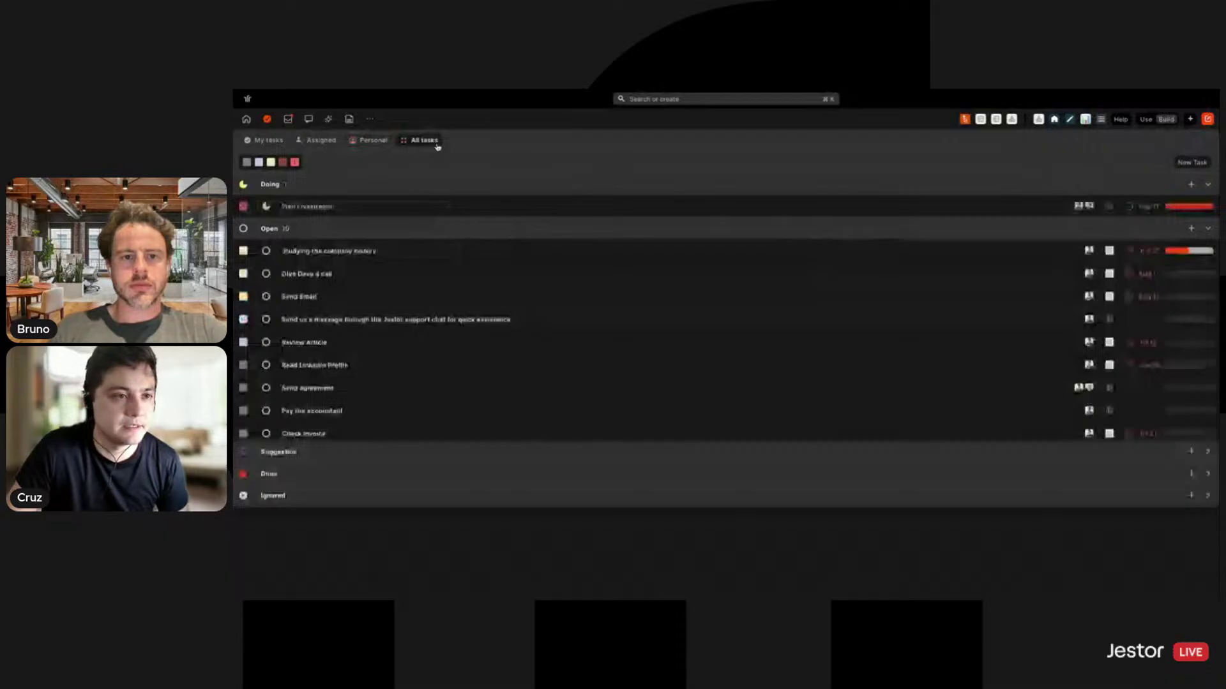
click(264, 147)
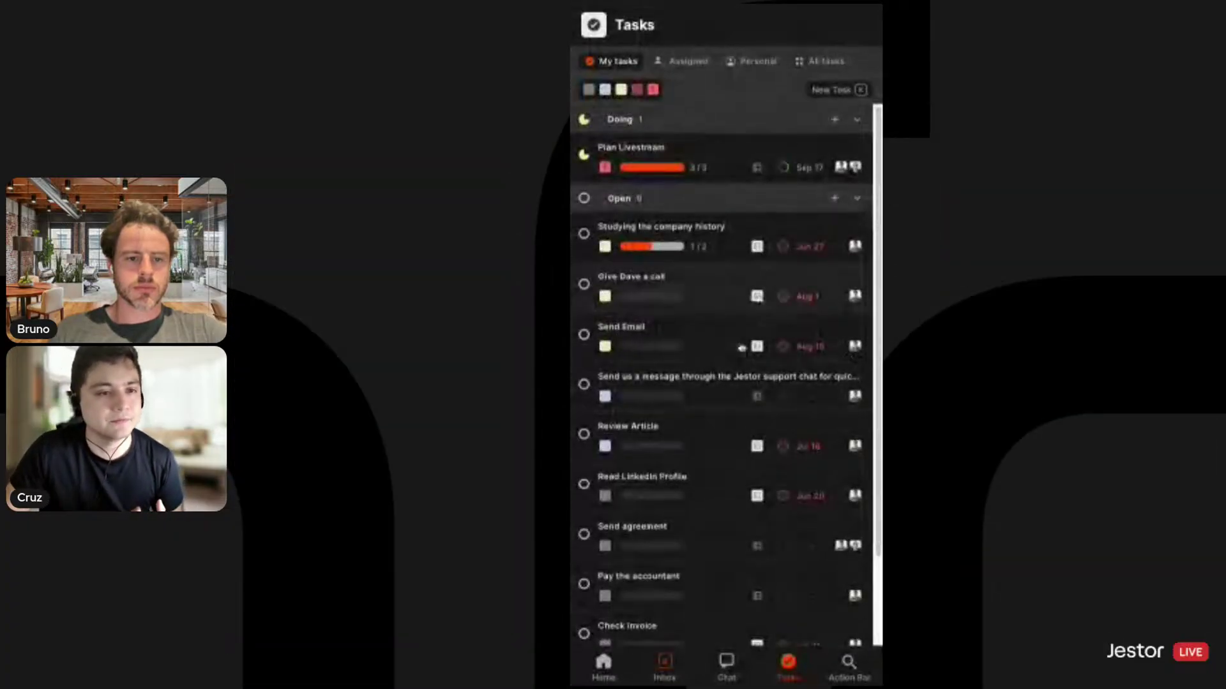
- Look through the My tasks list in the mobile layout and open the Plan Livestream task's details
scroll(728, 356, down, 2)
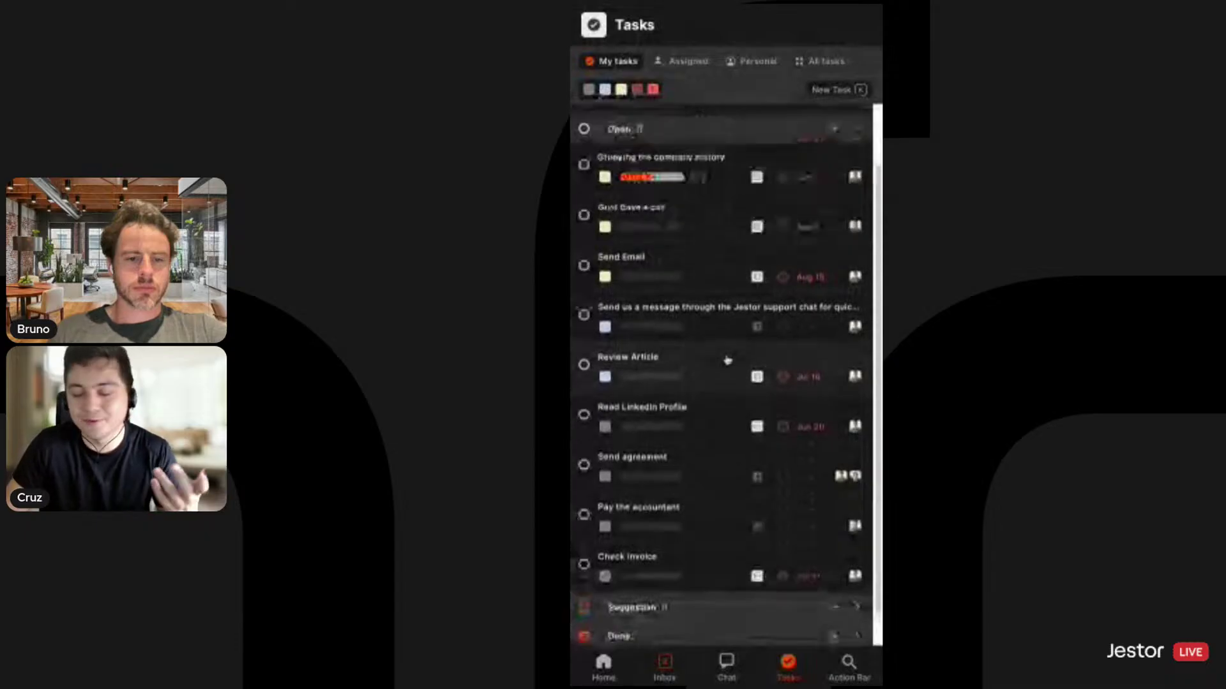
scroll(727, 360, up, 2)
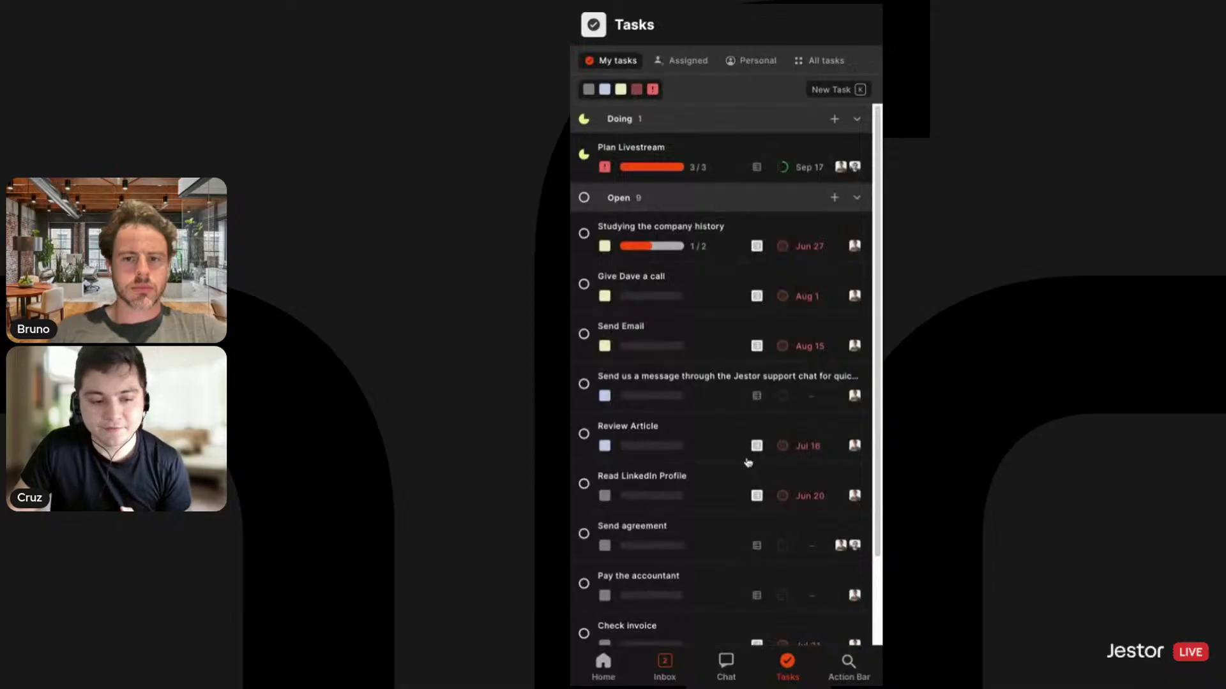
scroll(753, 479, down, 2)
scroll(764, 503, up, 2)
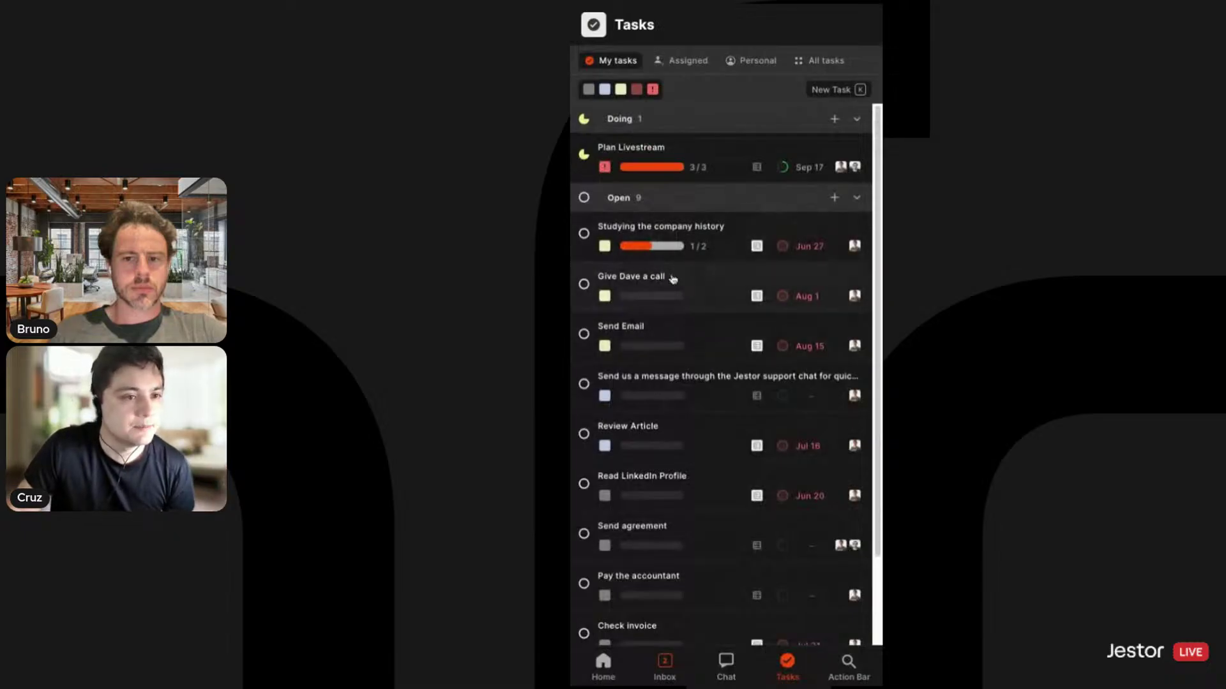
click(683, 161)
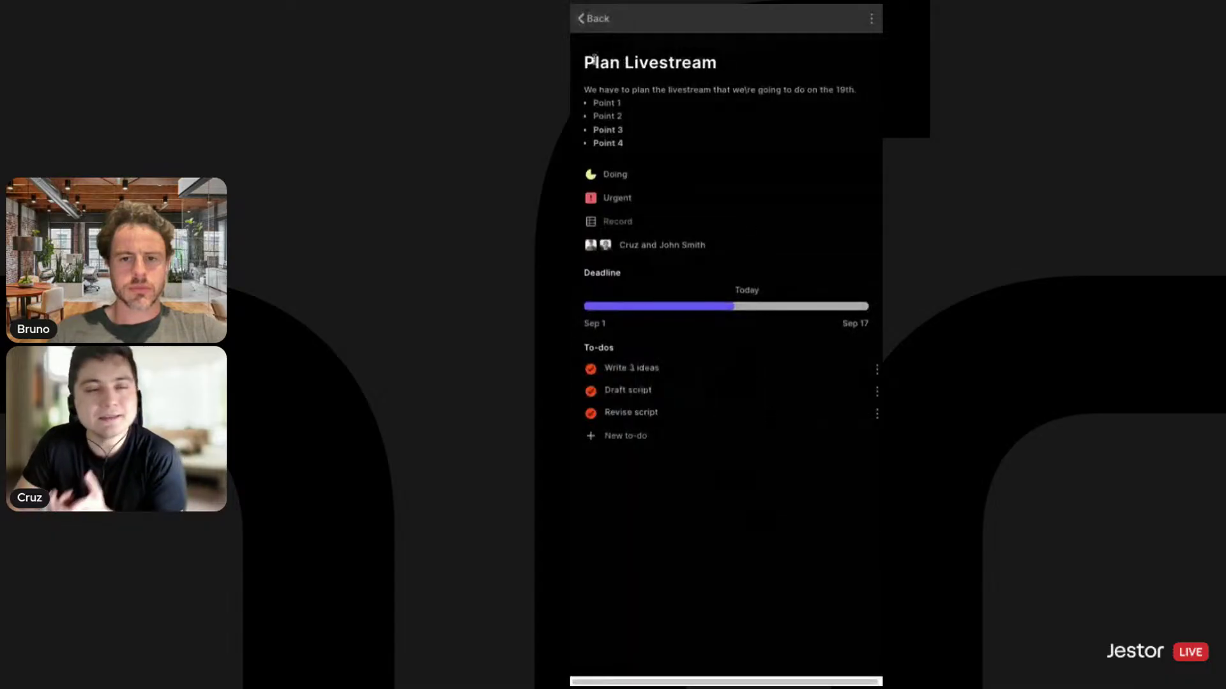
- Close the Plan Livestream details, open the SMB app's CRM board, and glance at its dashboard before returning to the board
click(595, 19)
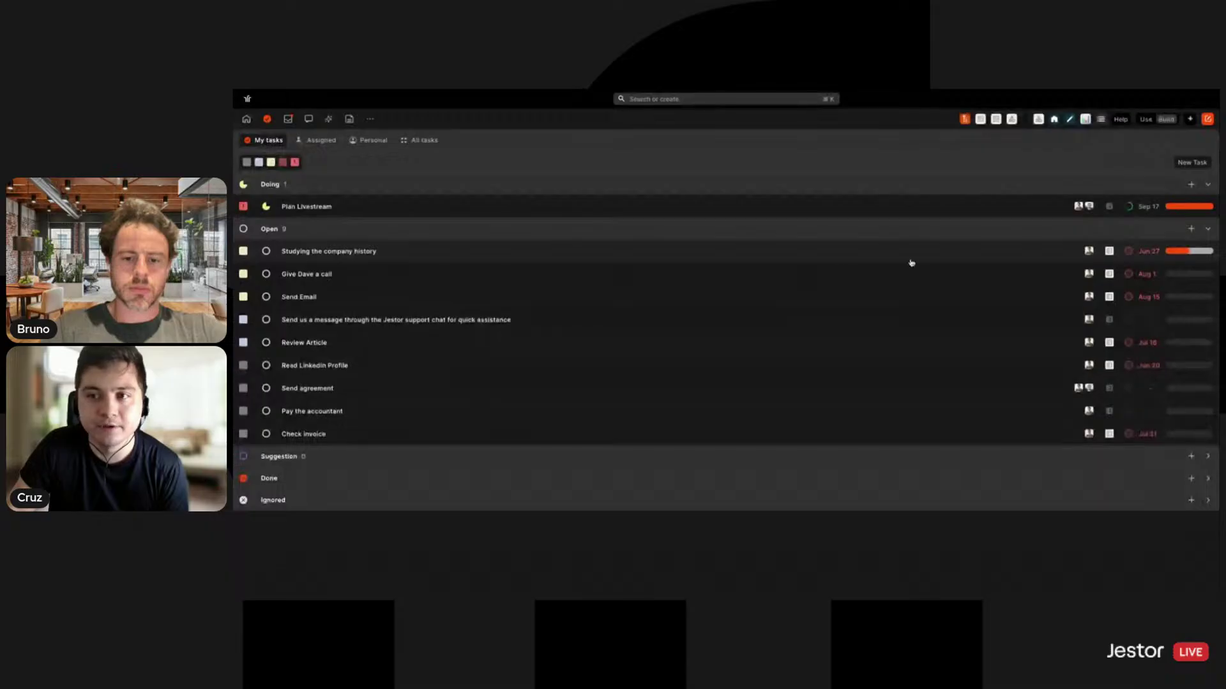
click(1053, 119)
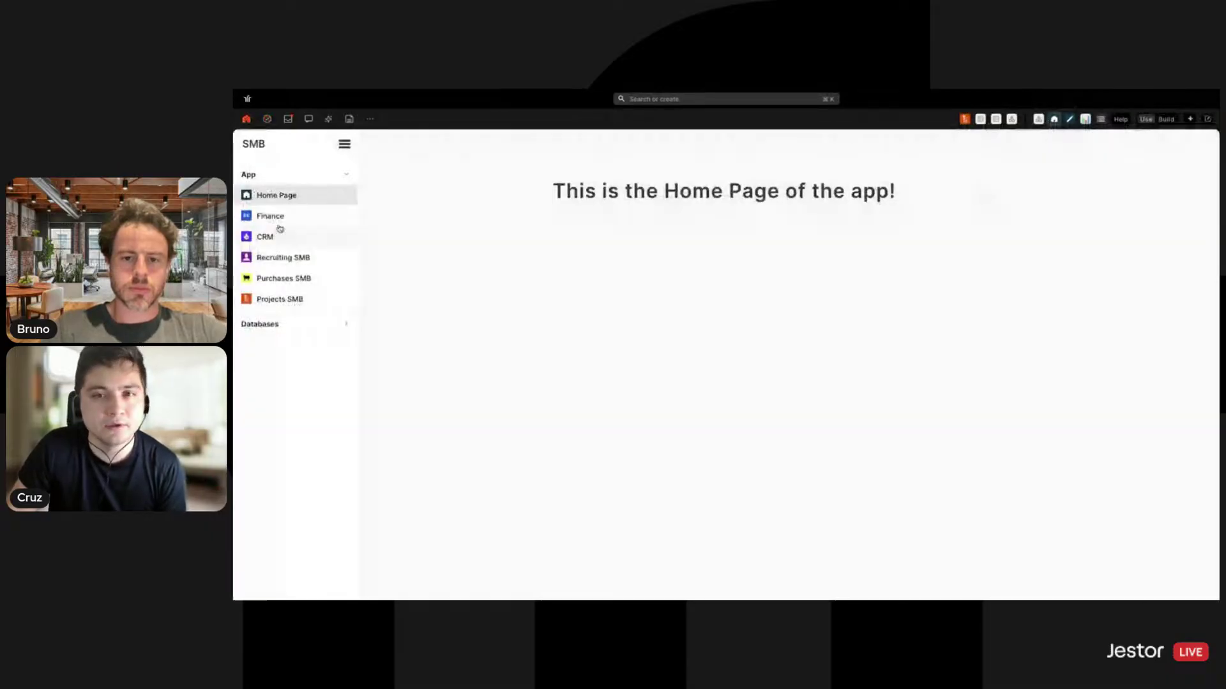
click(268, 236)
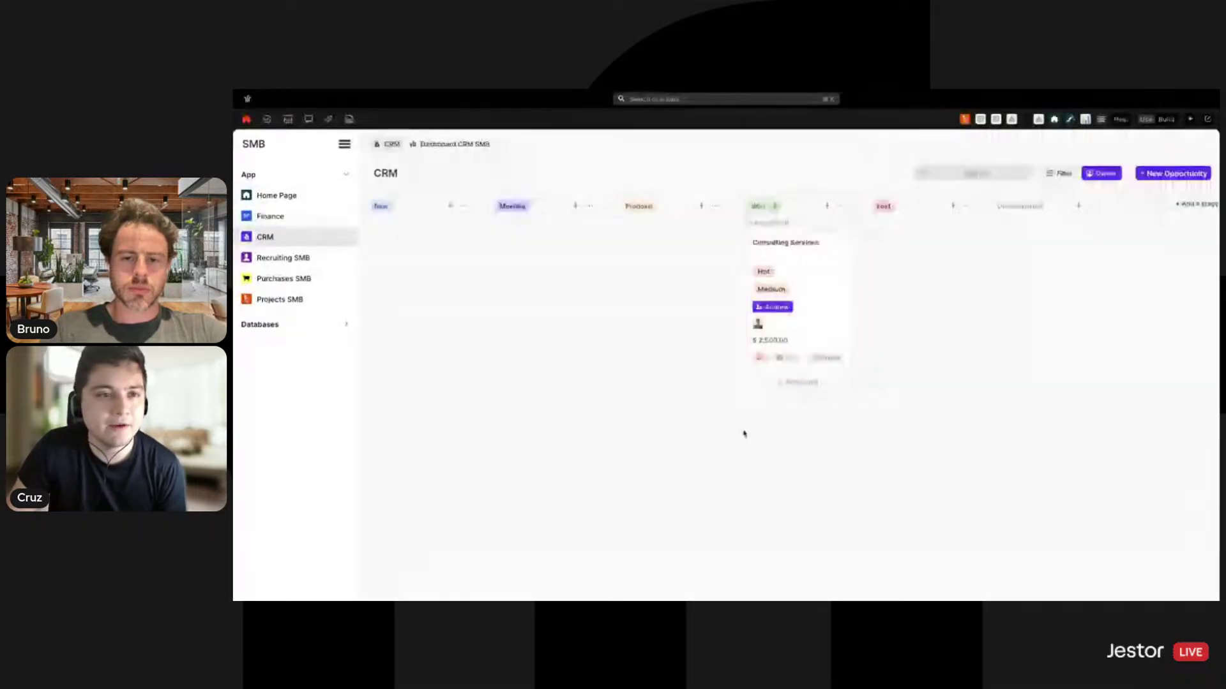
click(429, 144)
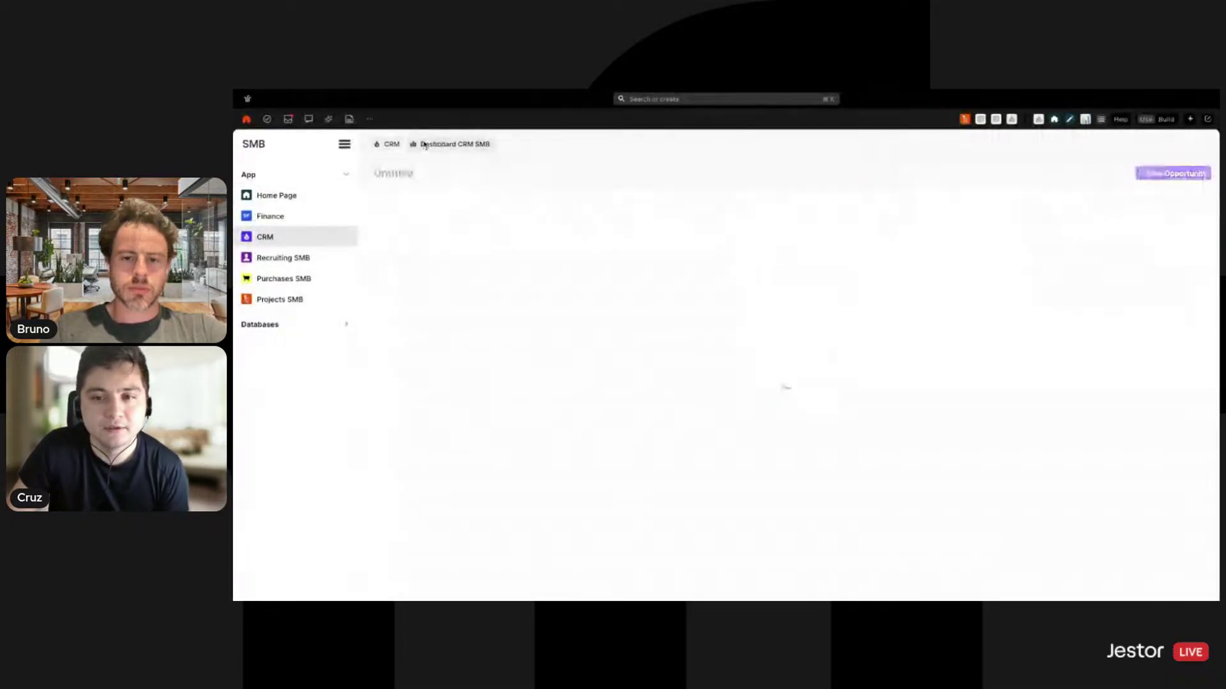
click(391, 145)
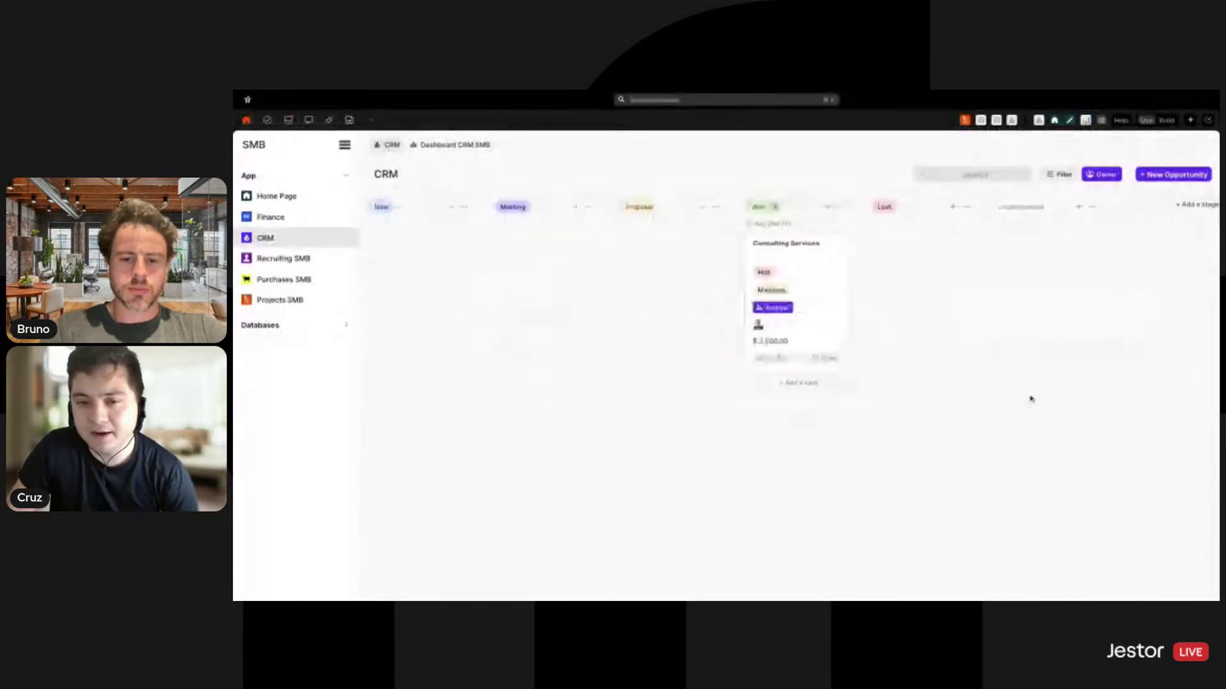
- Review the fields of the Consulting Services opportunity and switch its side view from the chat to its tasks
click(834, 284)
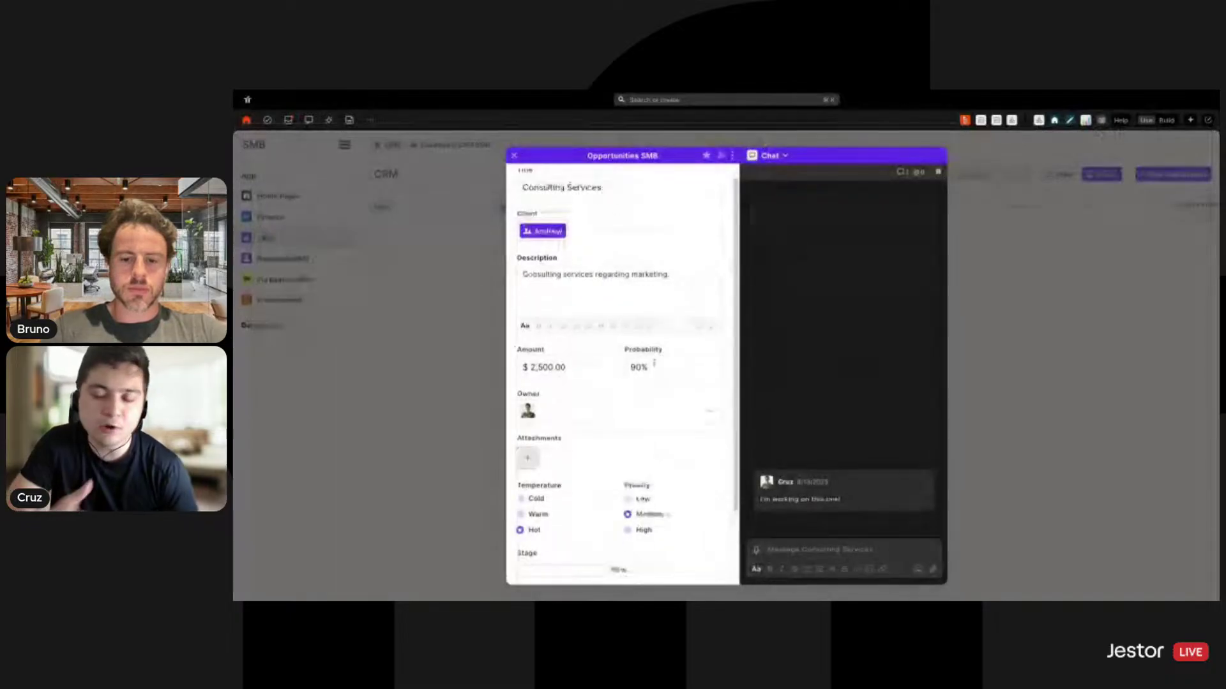
scroll(657, 332, down, 3)
scroll(638, 412, up, 3)
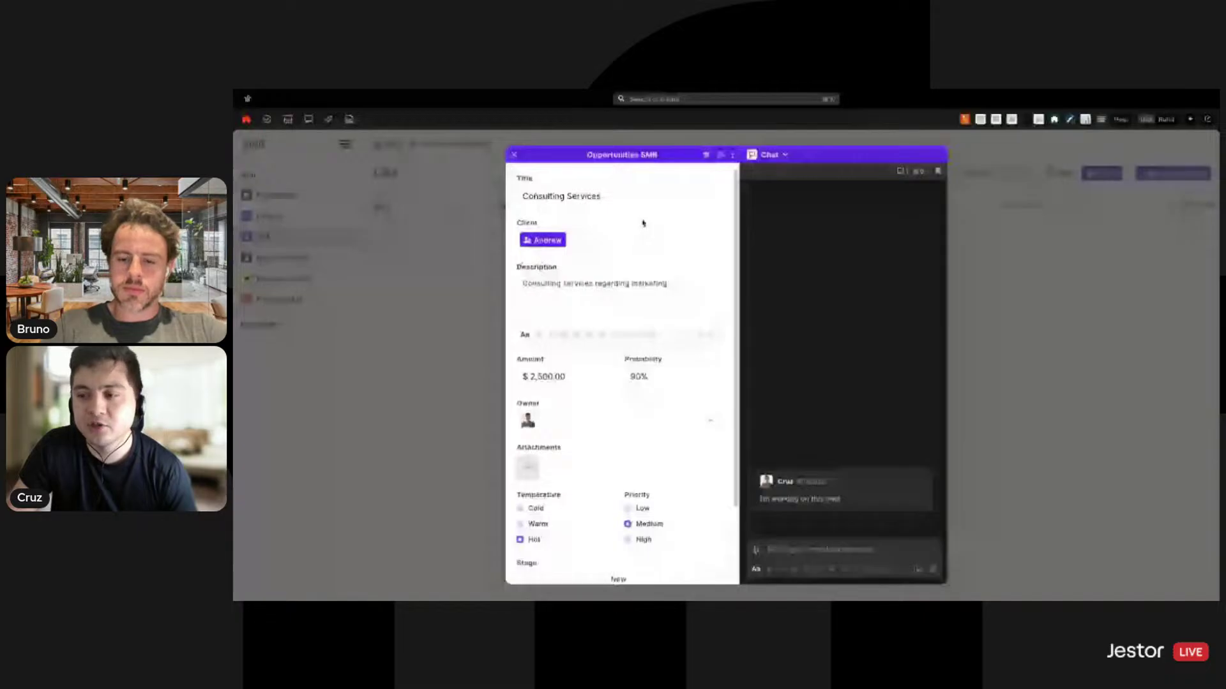
scroll(643, 224, down, 2)
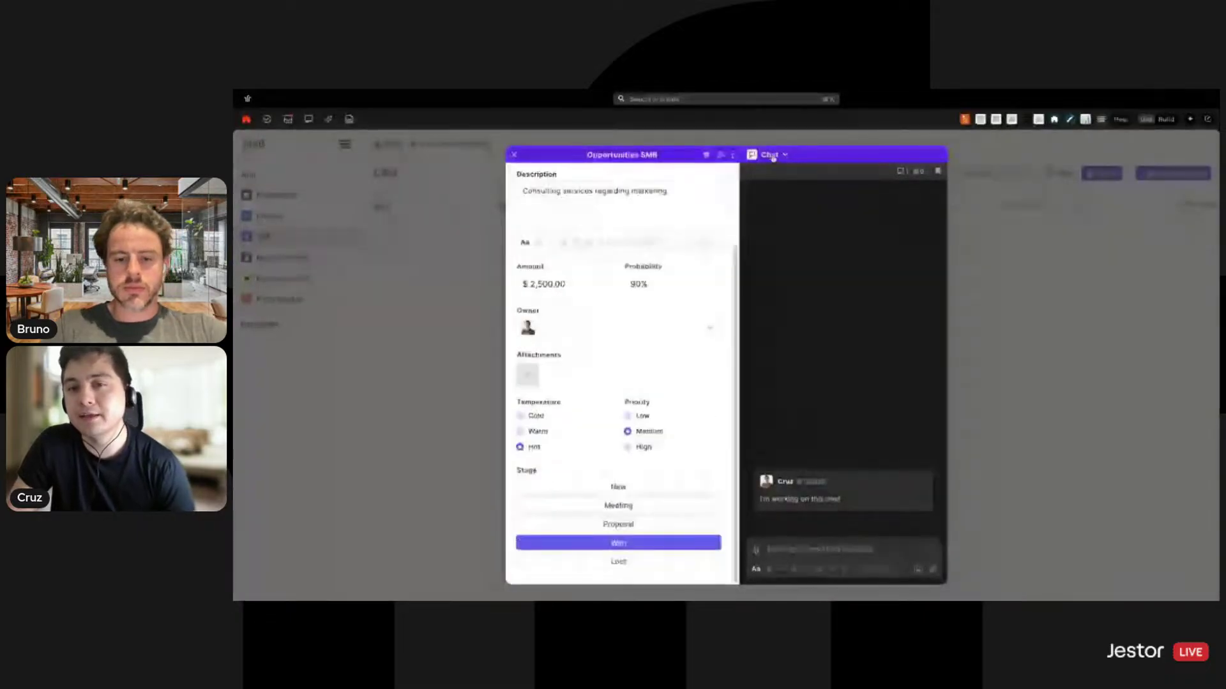
click(771, 155)
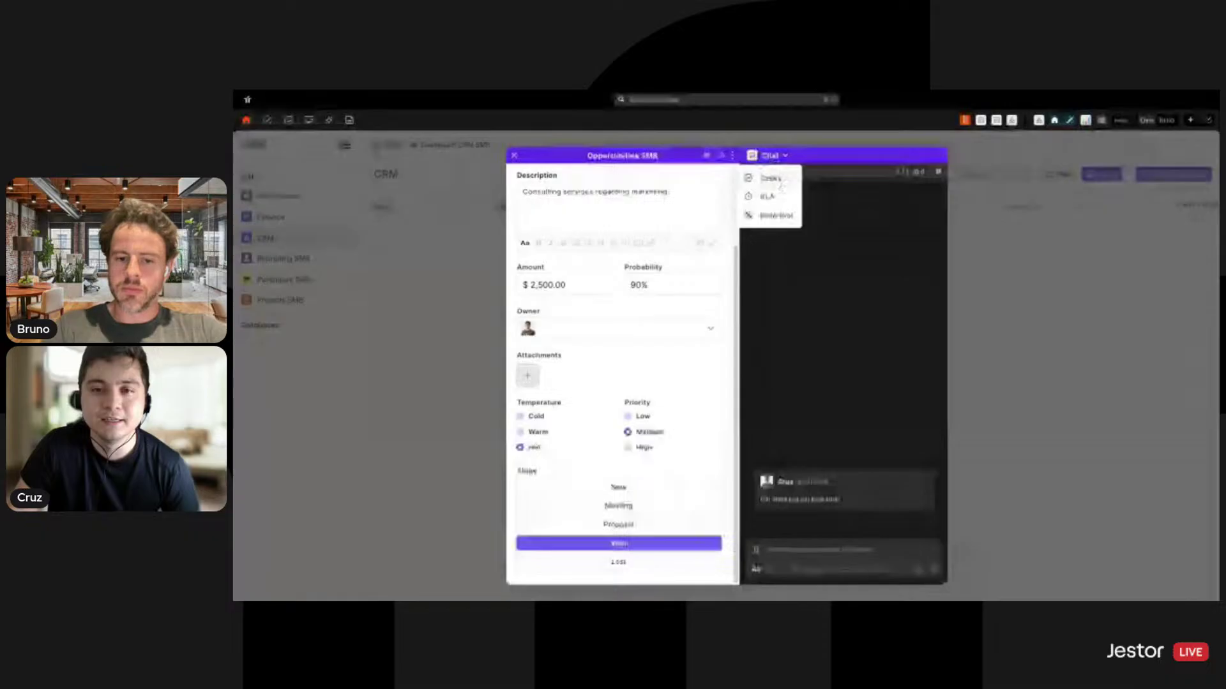
click(772, 179)
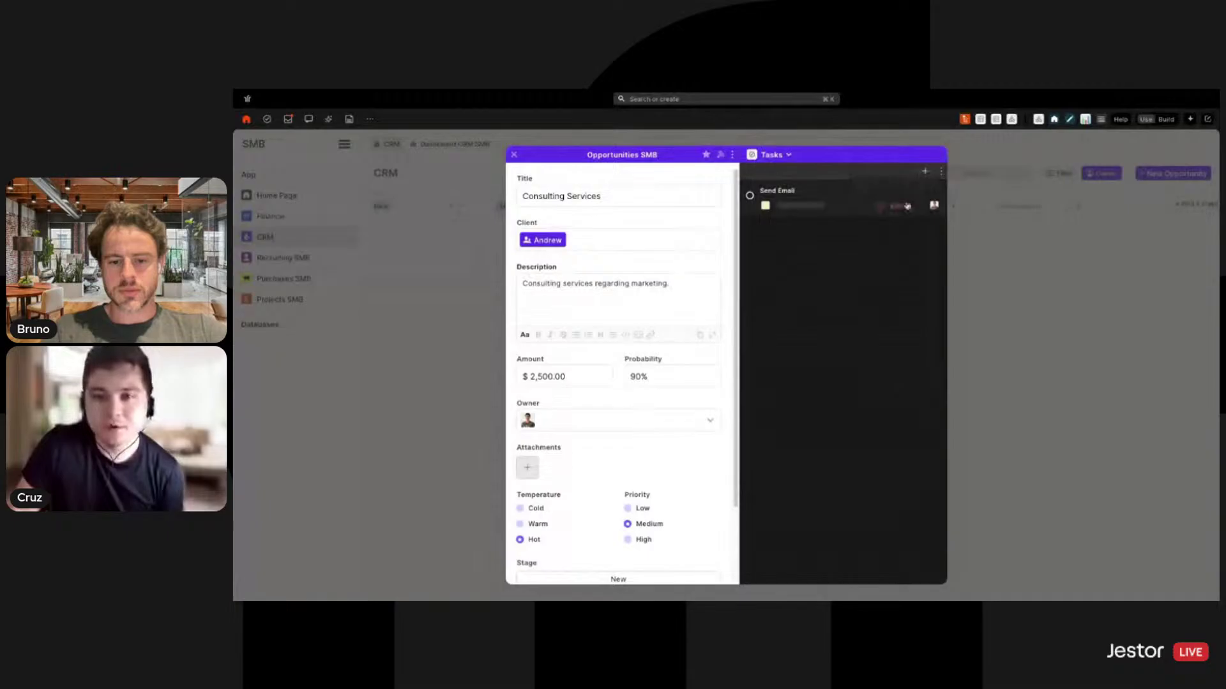
- Set the status of the Consulting Services opportunity's Send Email task to Done and close the task's details
click(846, 207)
click(1034, 218)
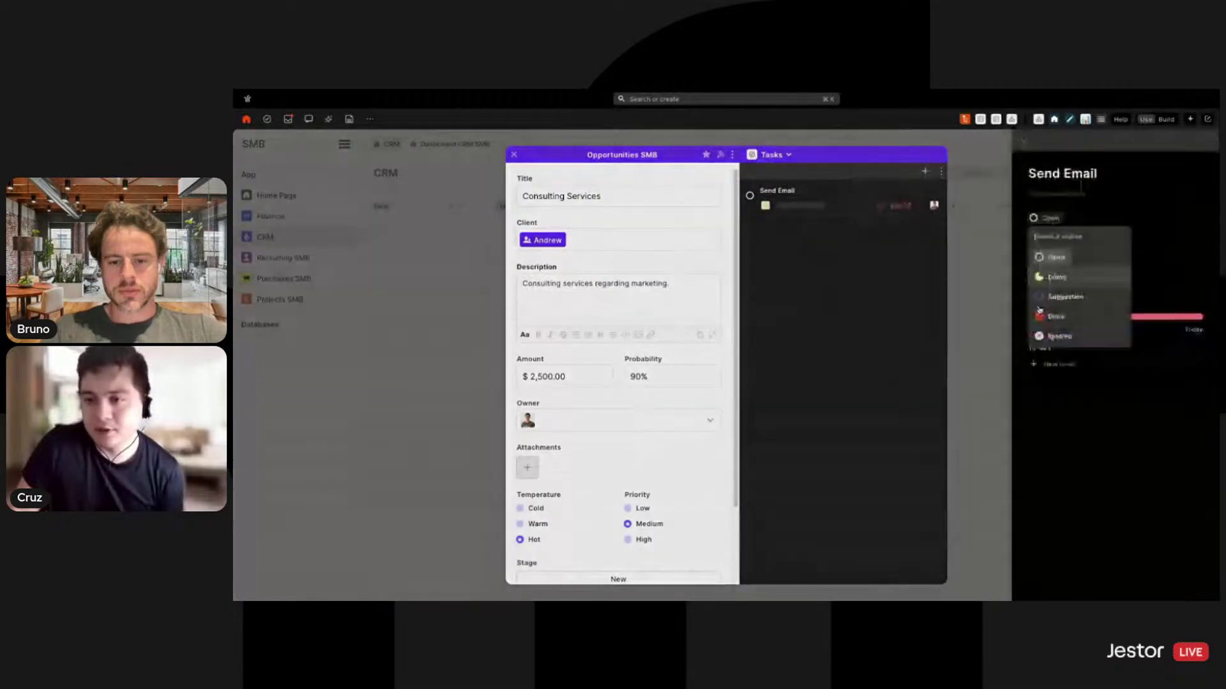
click(1041, 313)
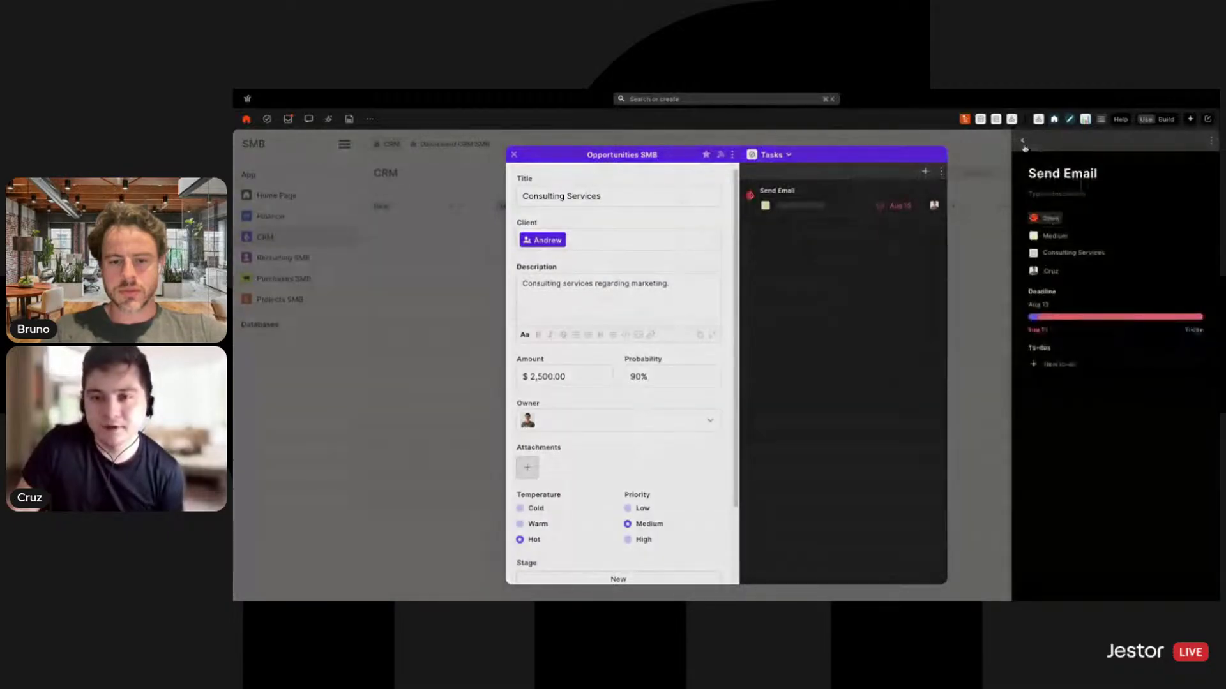
click(861, 330)
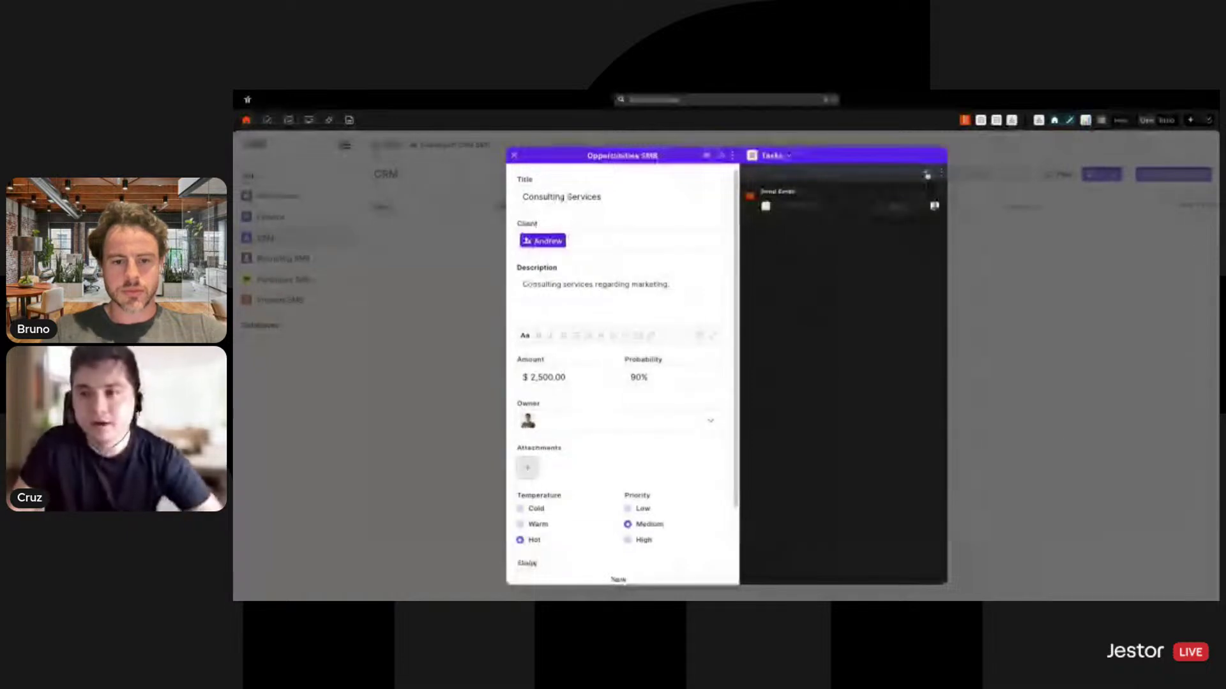
- Create a high-priority task titled "Draft a Proposal" on the Consulting Services opportunity, with a September 12, 2025 deadline
click(911, 245)
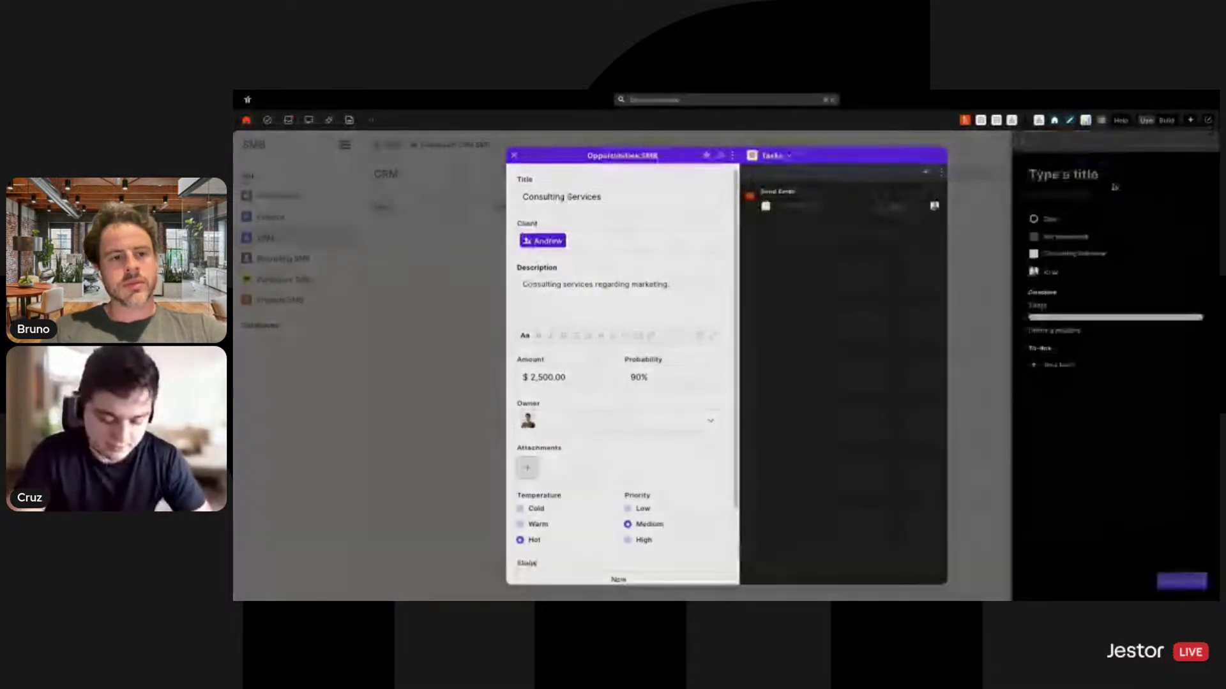
text(Dra)
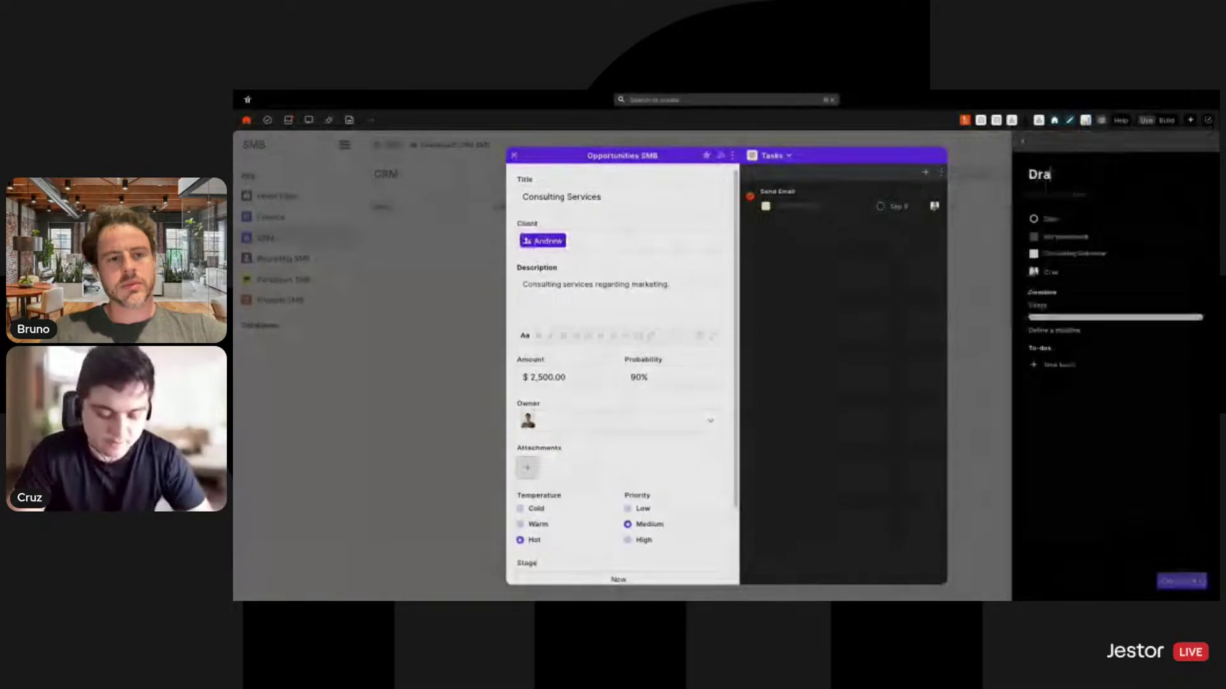
text(ft a Proposal)
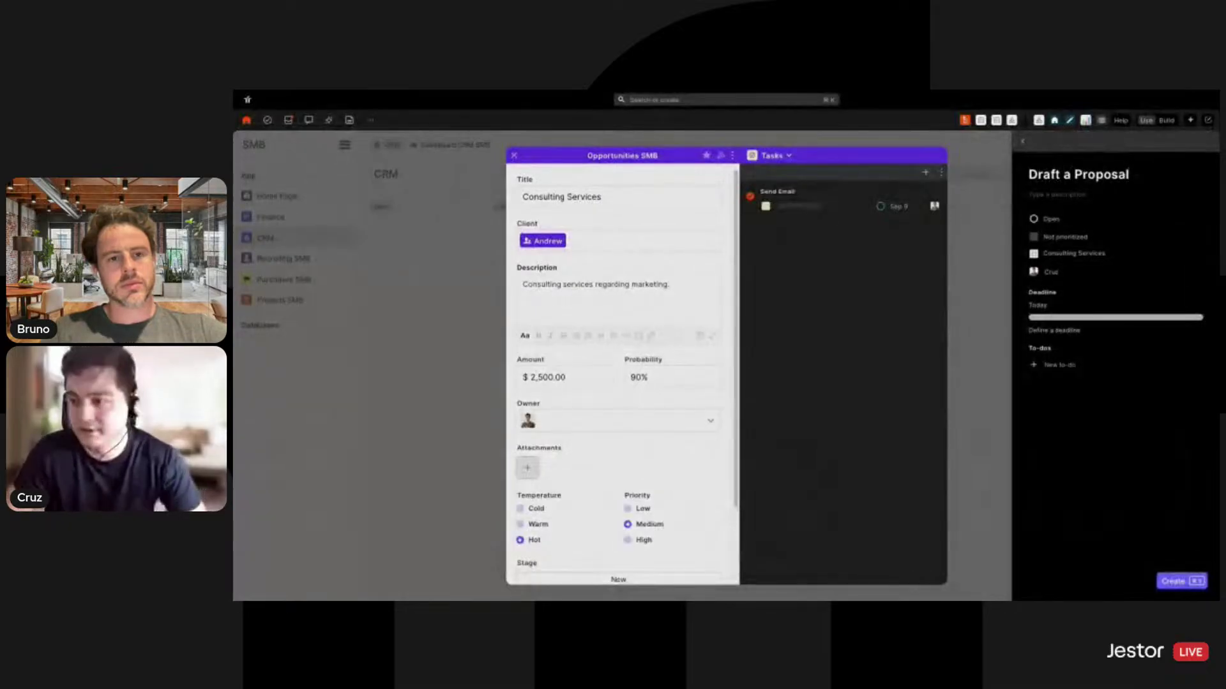
click(1070, 237)
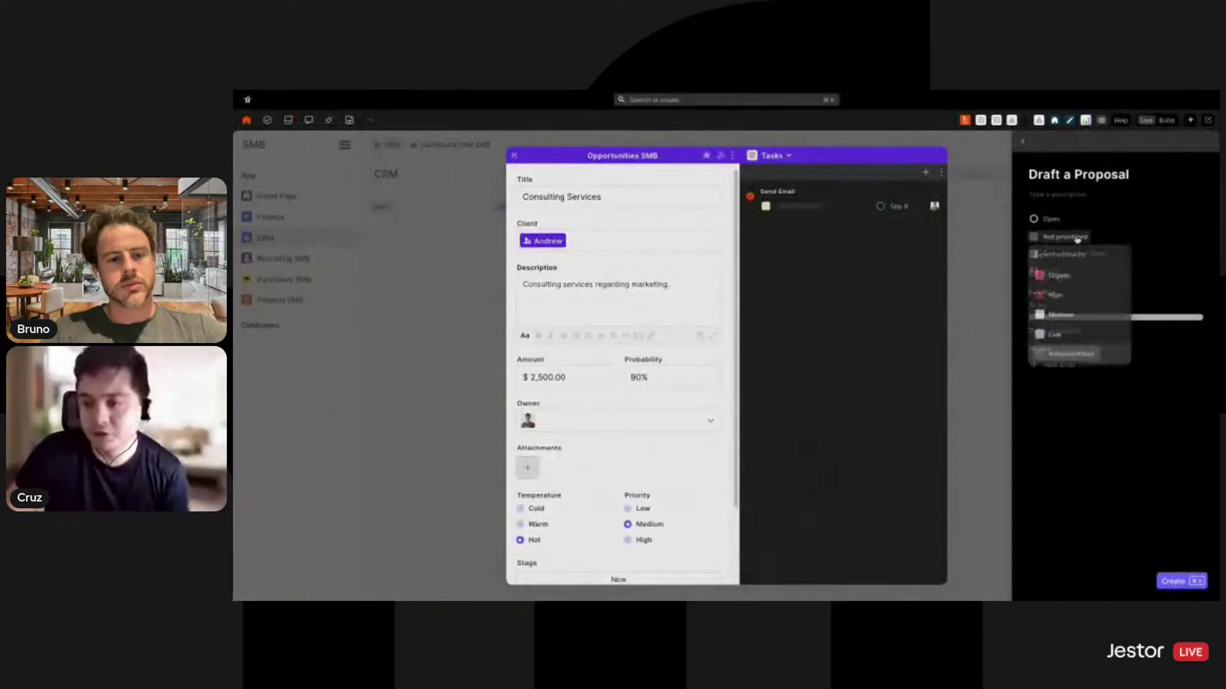
click(1088, 294)
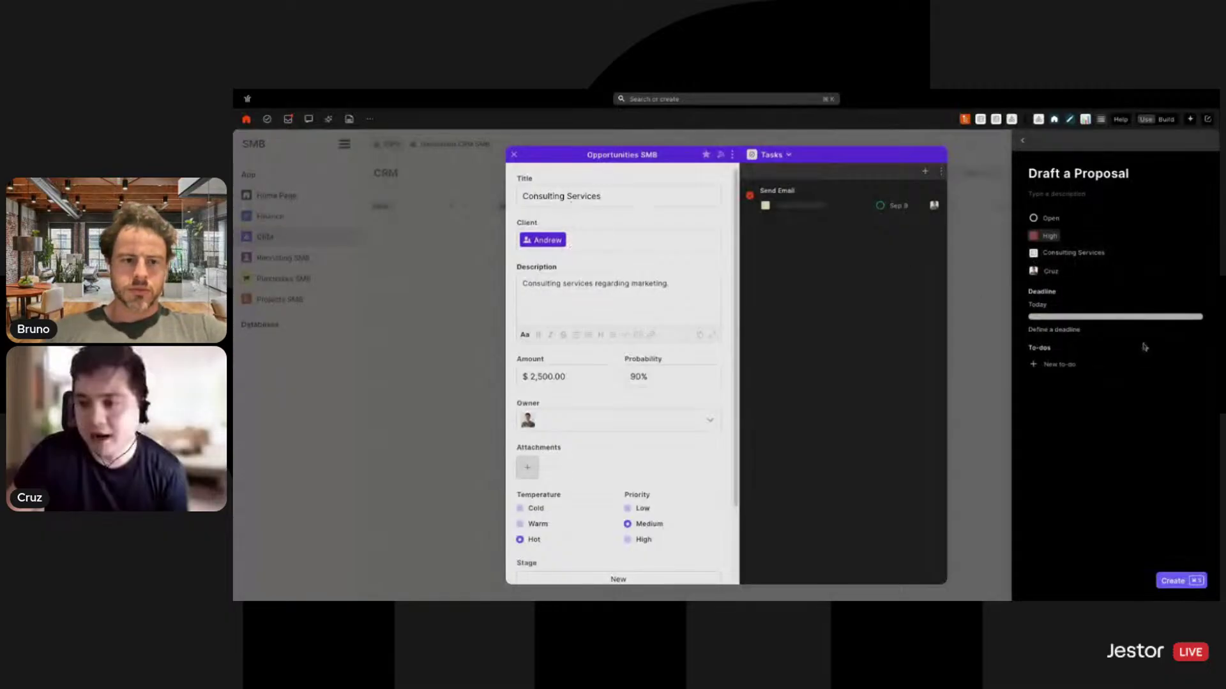
click(1071, 329)
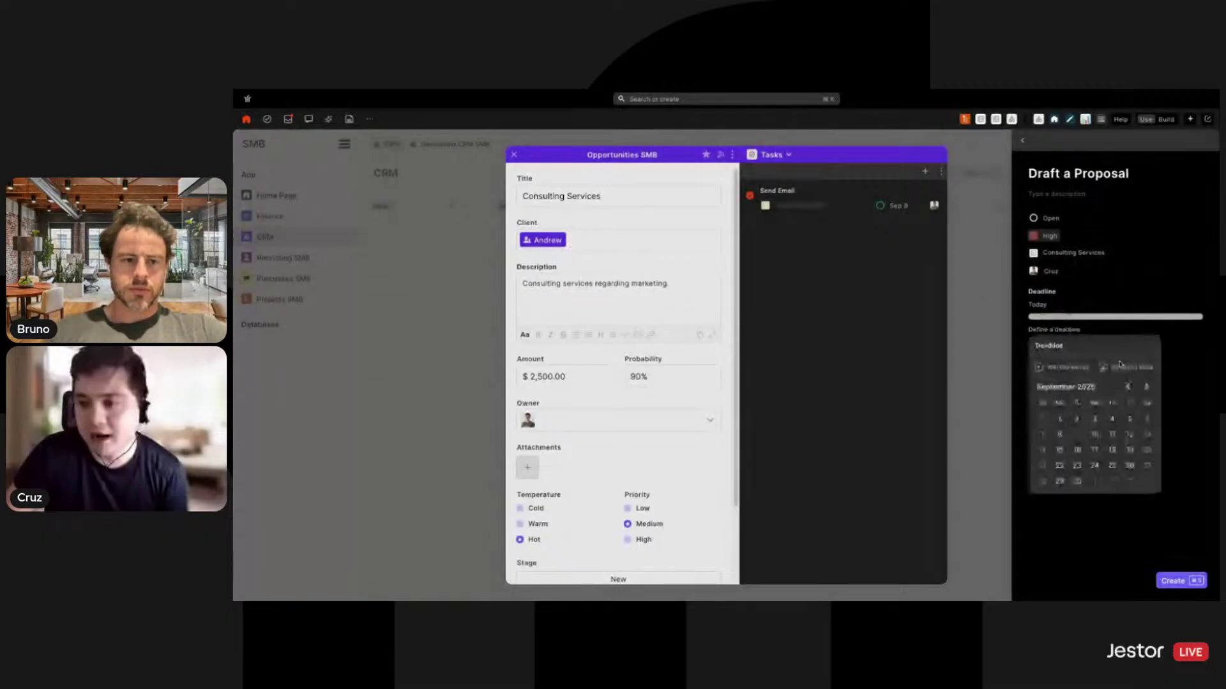
click(1129, 434)
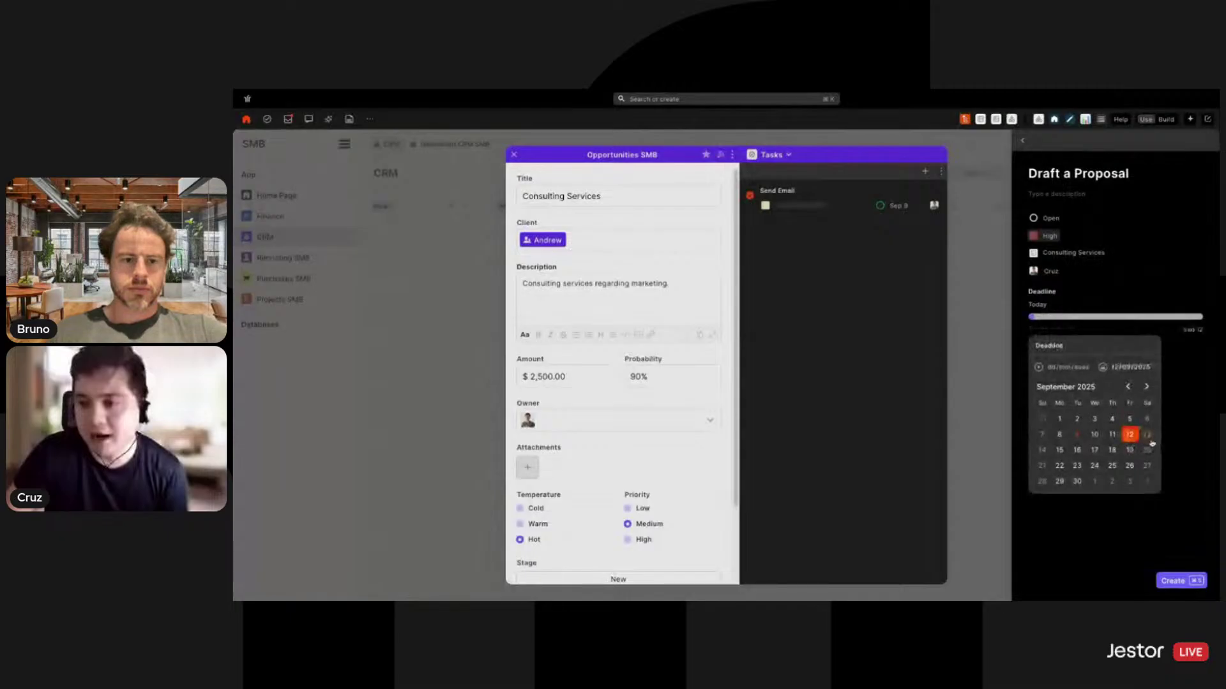
click(1190, 468)
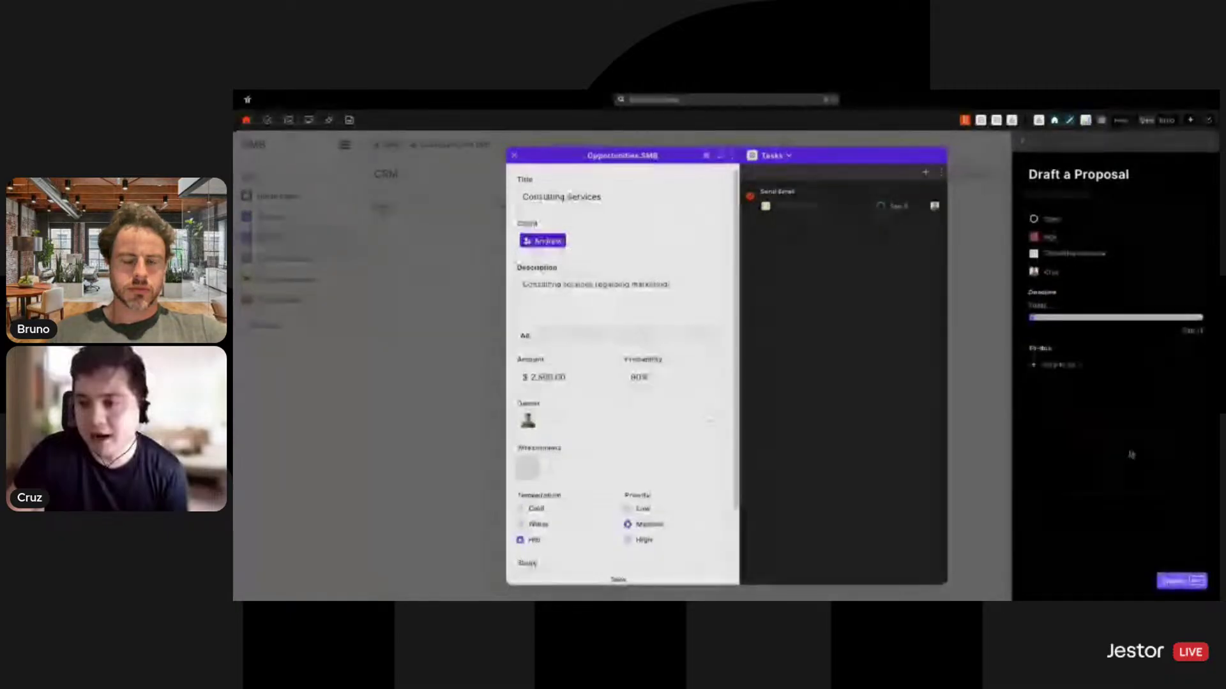
click(1188, 583)
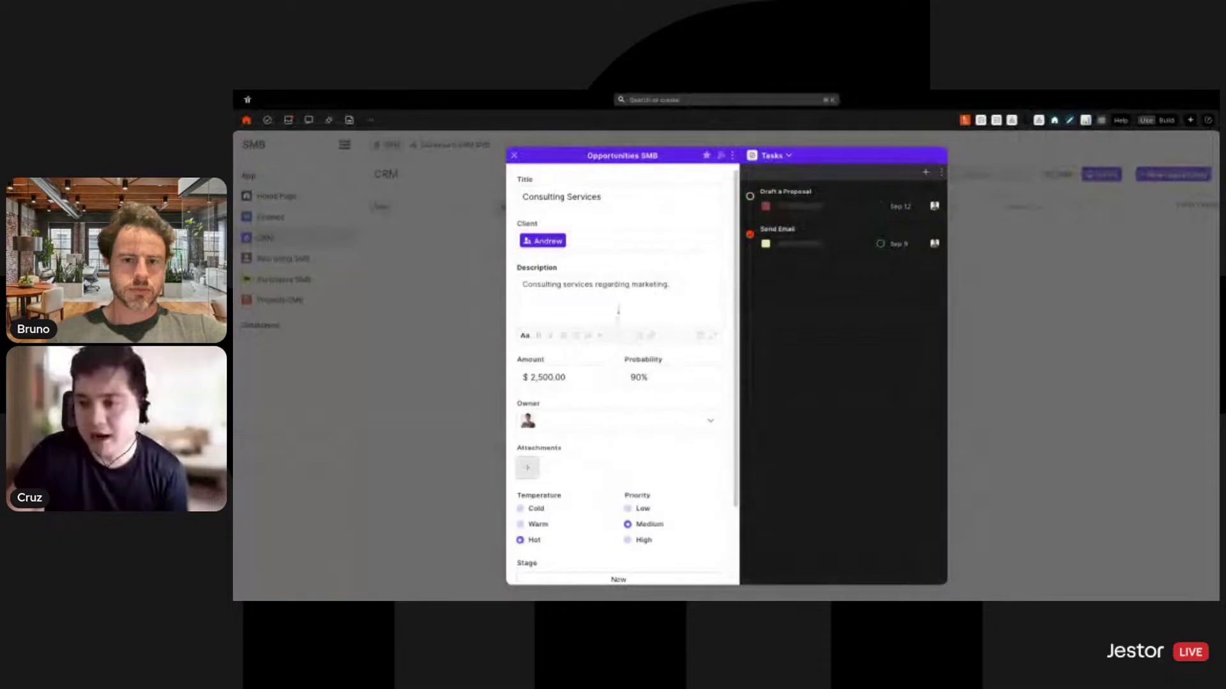
- Return to the CRM board, reopen the Consulting Services opportunity to check its tasks, and close it again
click(990, 288)
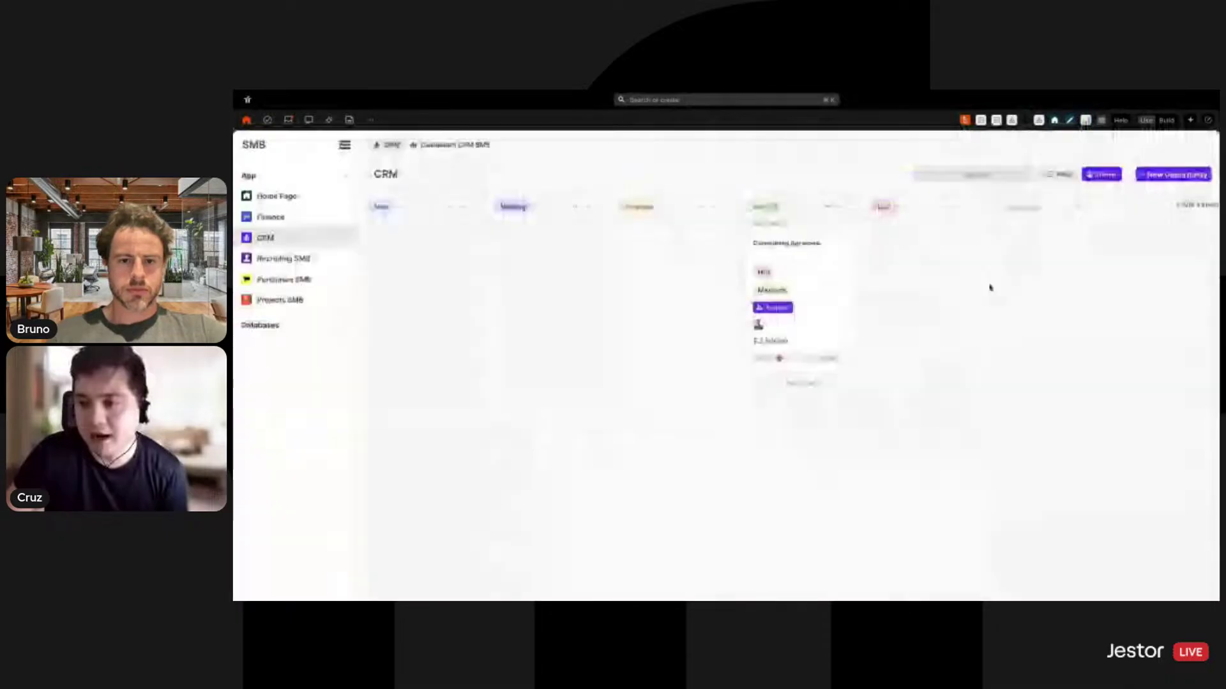
click(820, 309)
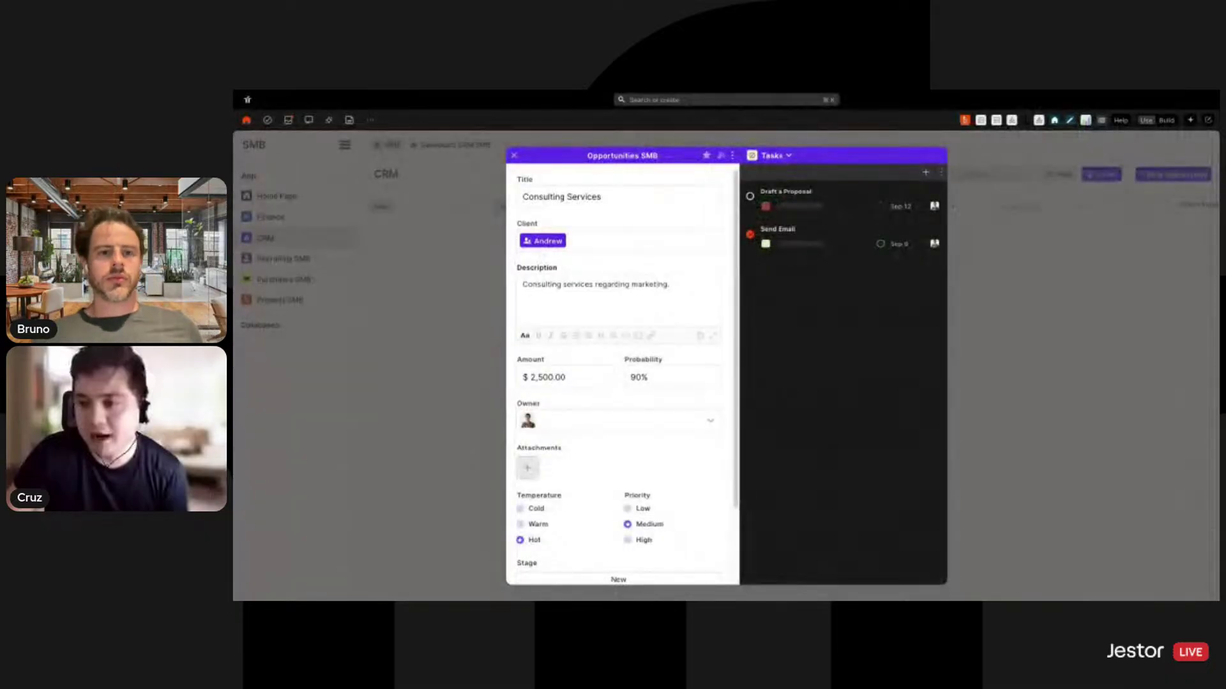
click(1055, 329)
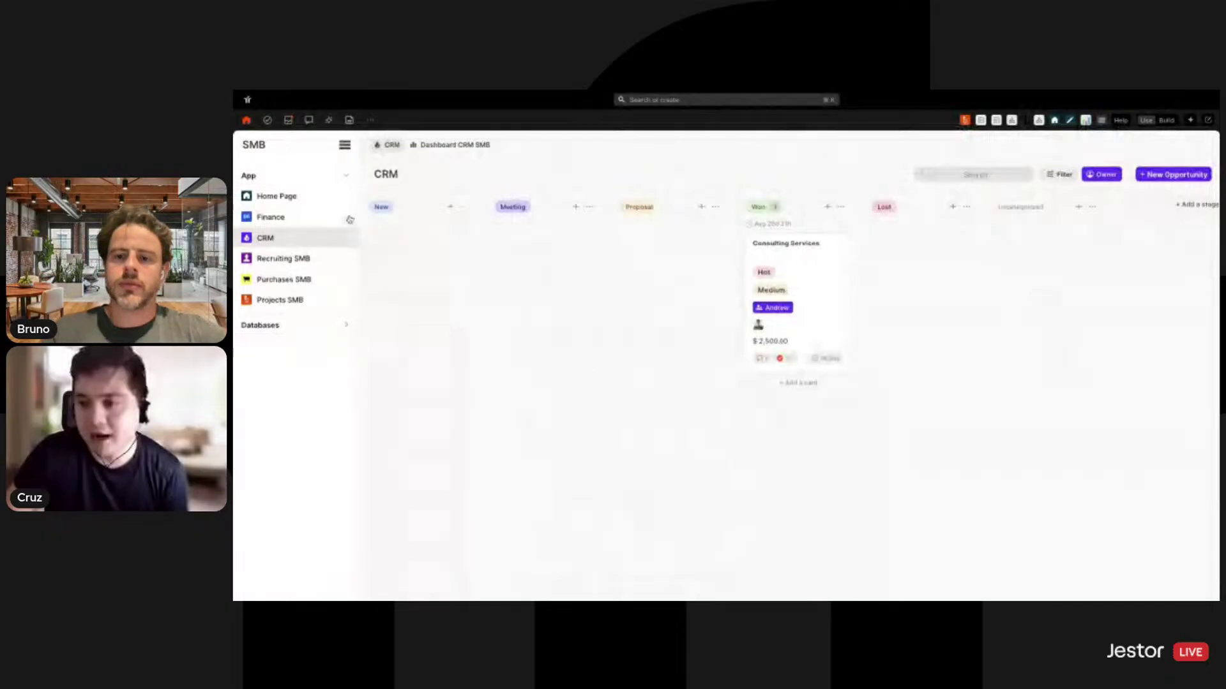
- View the Draft a Proposal task from My tasks, open its linked opportunity record, and close both
click(265, 121)
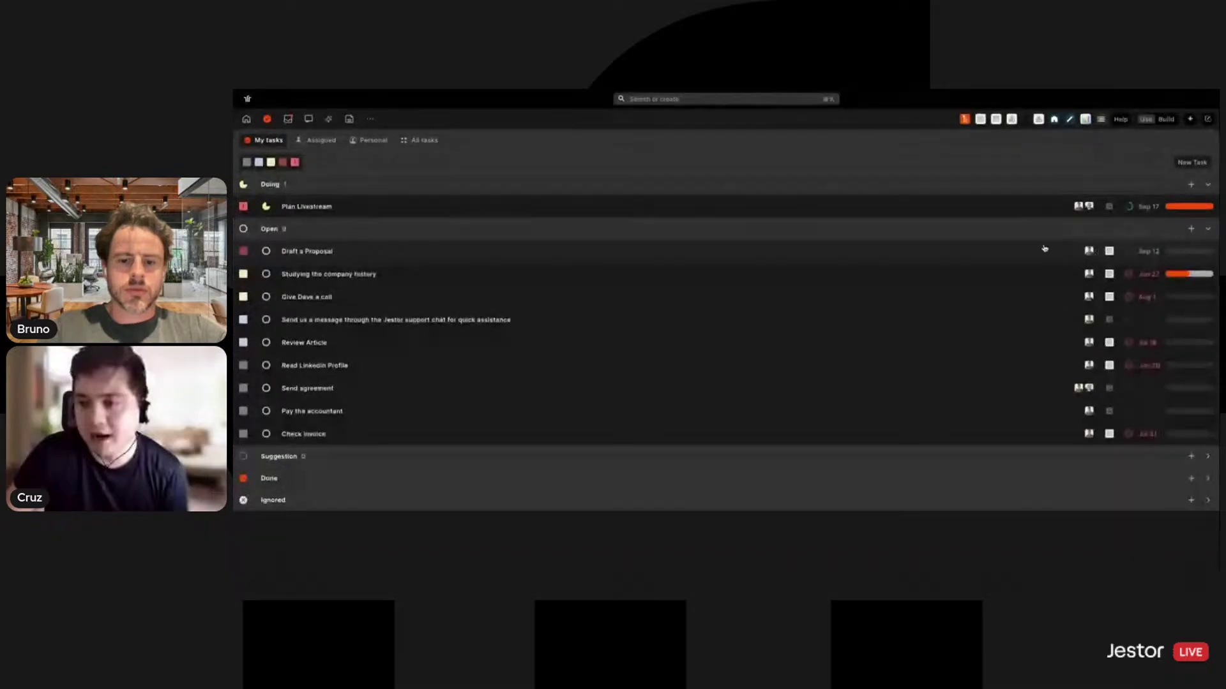
click(1098, 257)
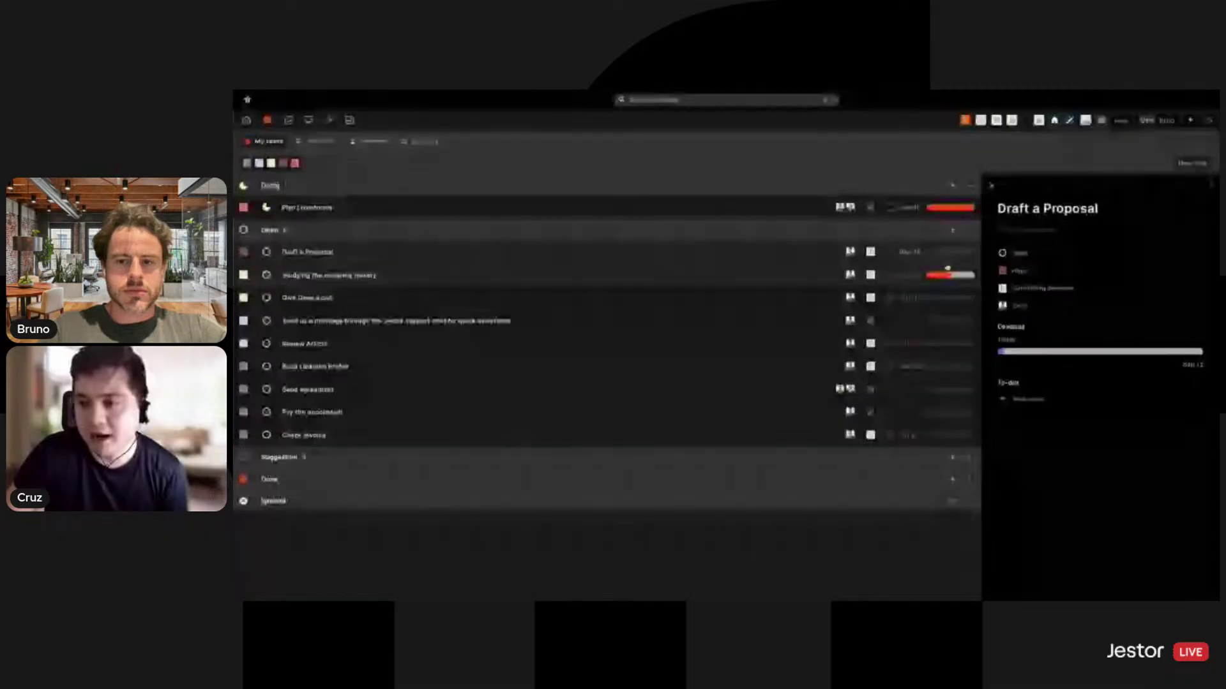
click(1211, 187)
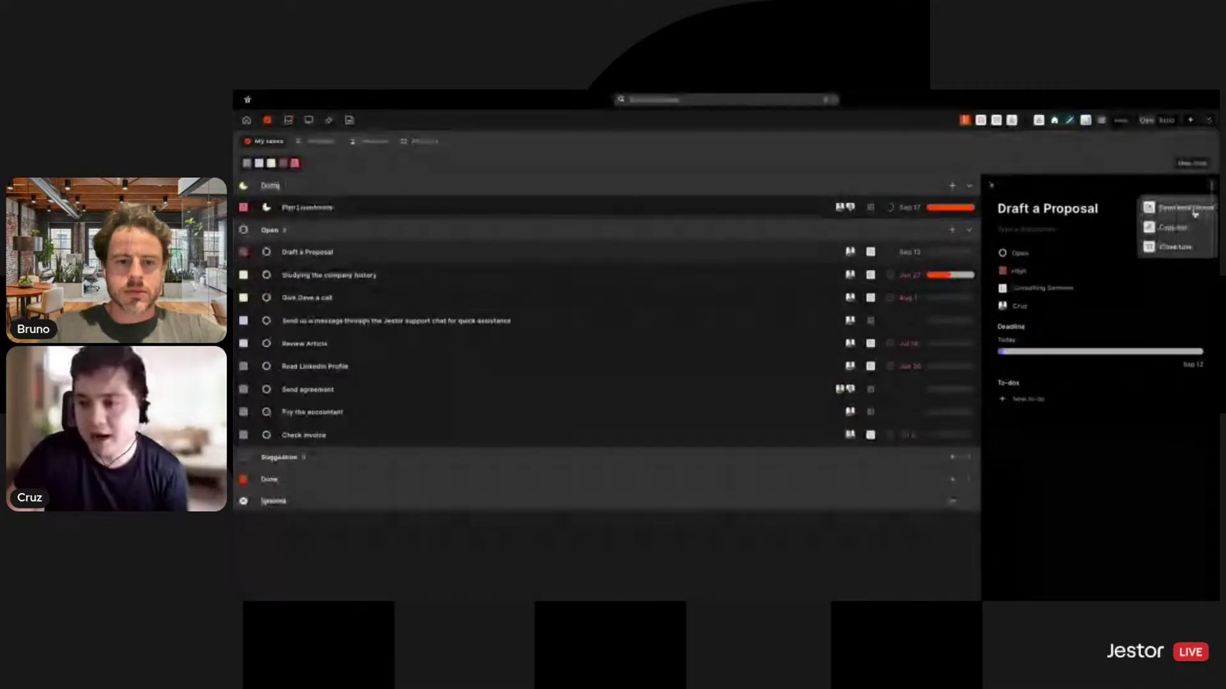
click(1188, 209)
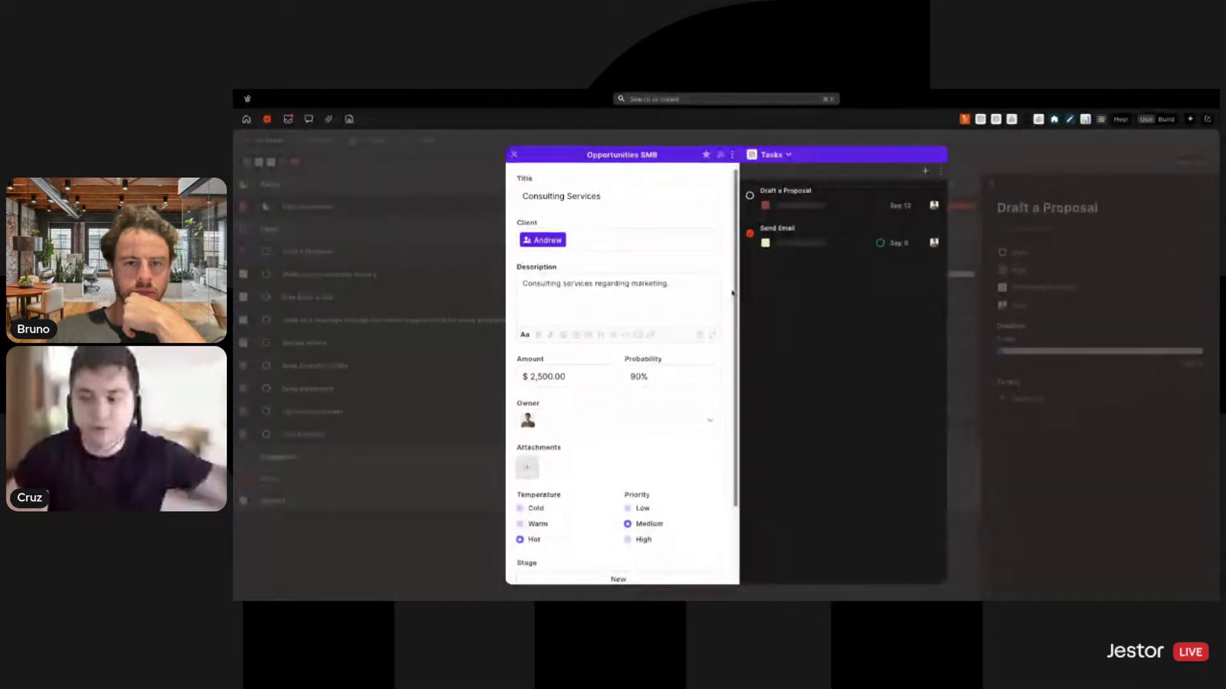
click(1171, 229)
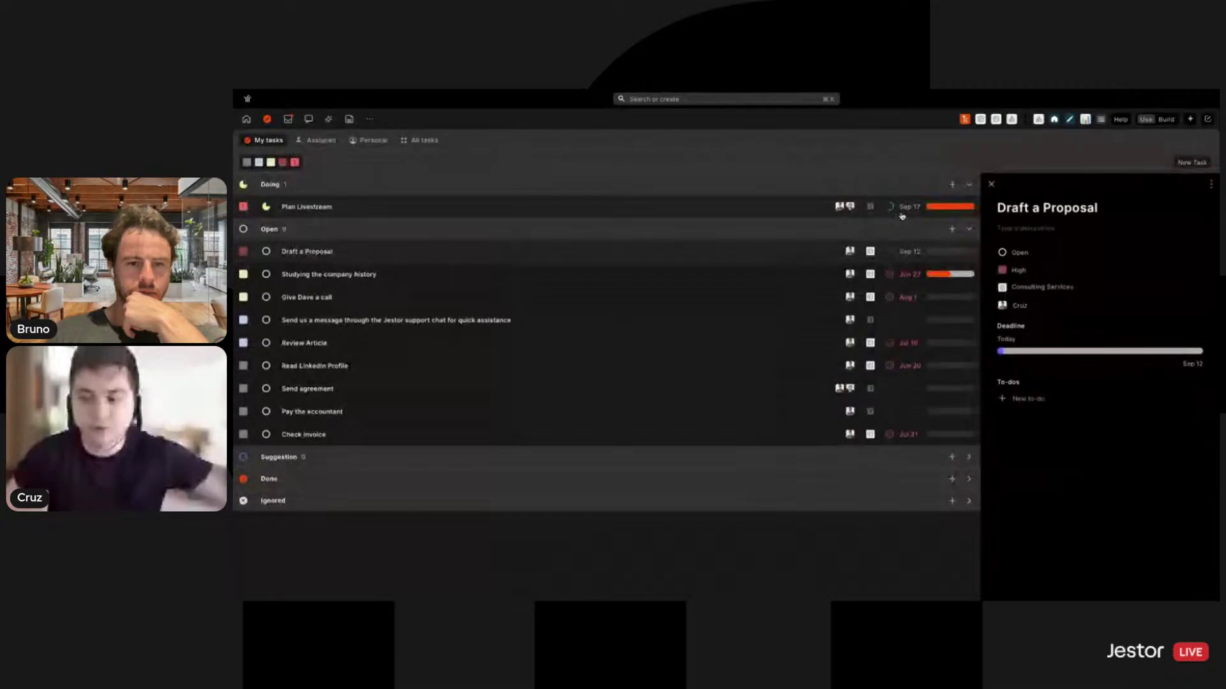
click(991, 185)
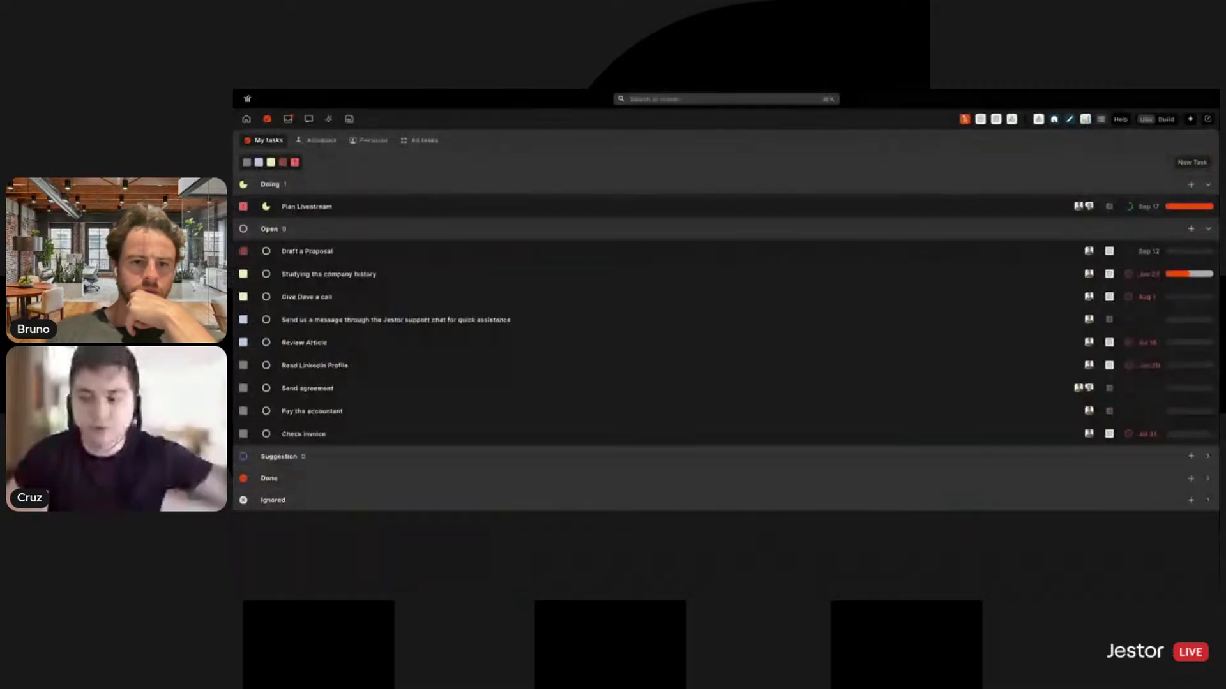
- Create a task titled "Review Design" linked to the Redesign Website record from Projects SMB
click(1192, 162)
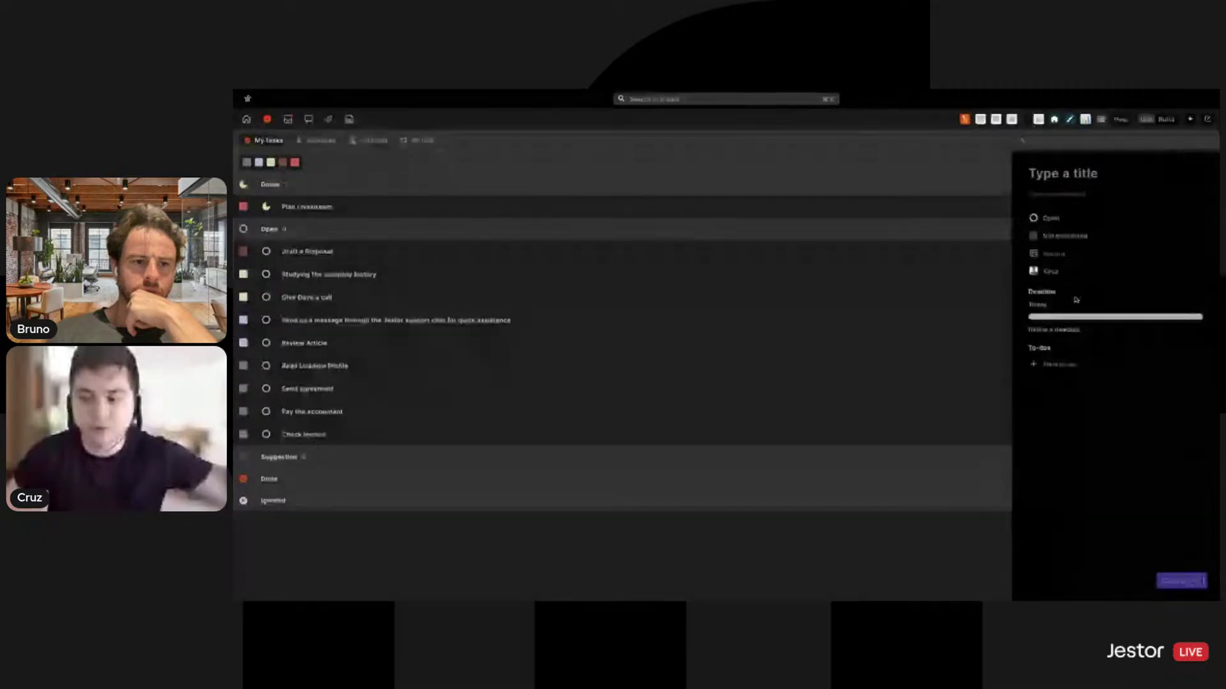
click(1060, 255)
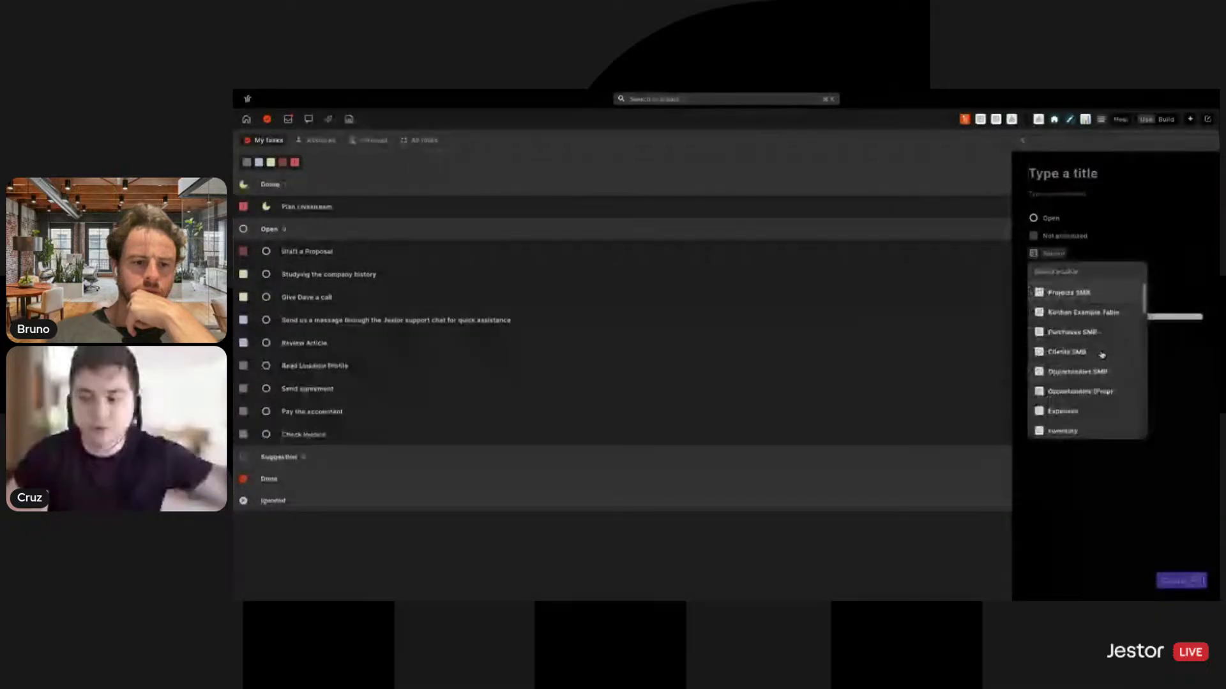
text(proje)
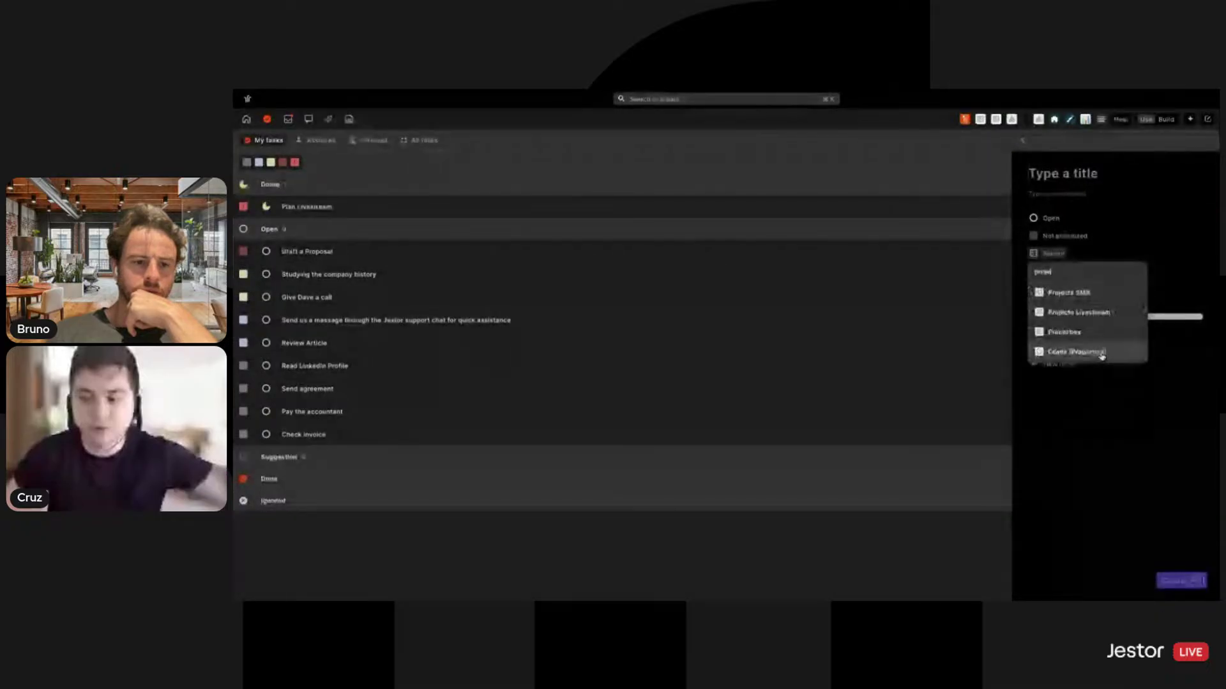
click(1114, 298)
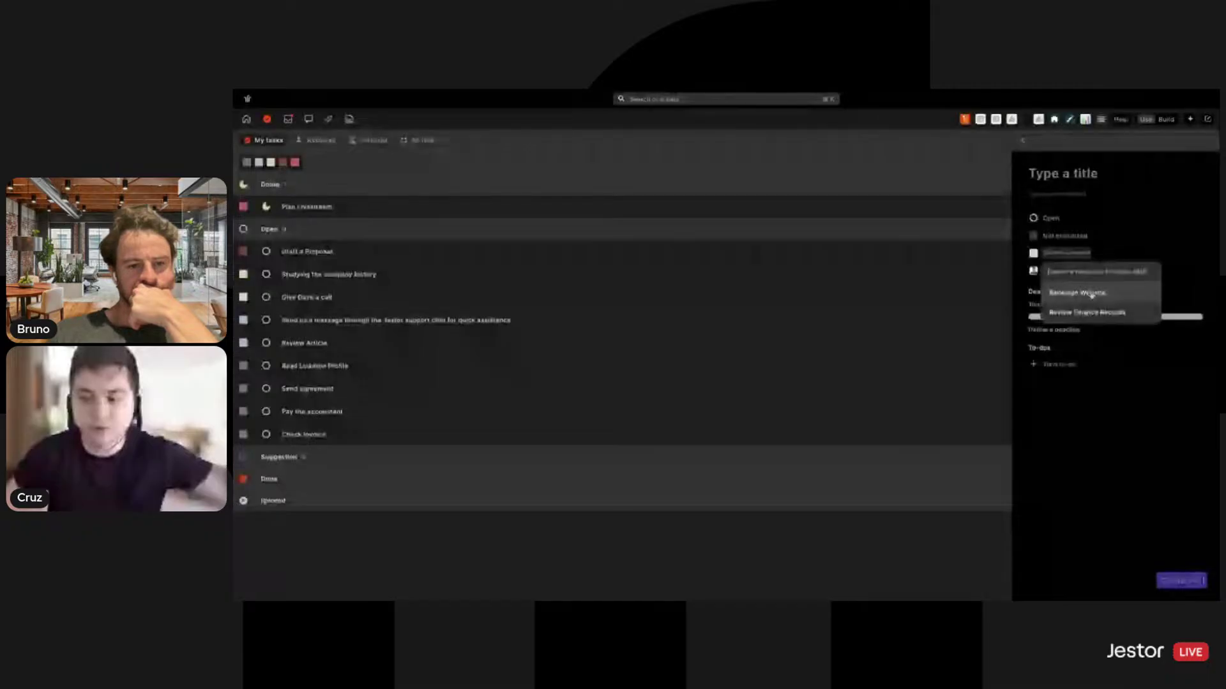
click(1092, 293)
click(1059, 177)
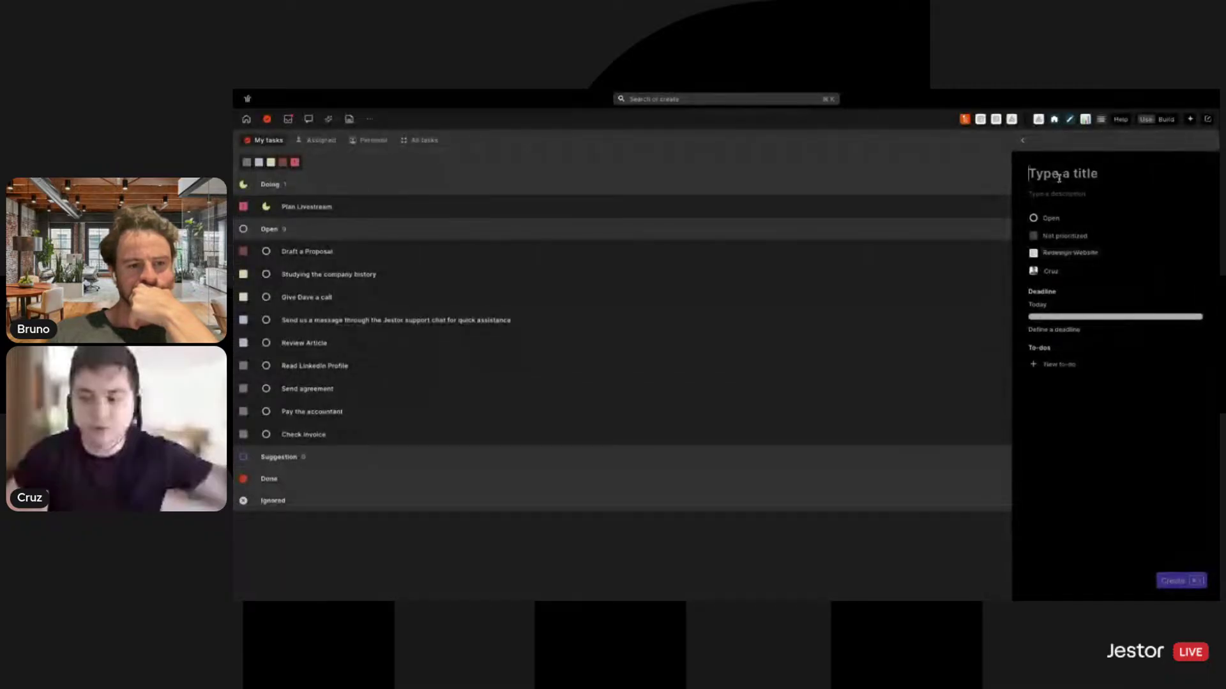
text(Review D)
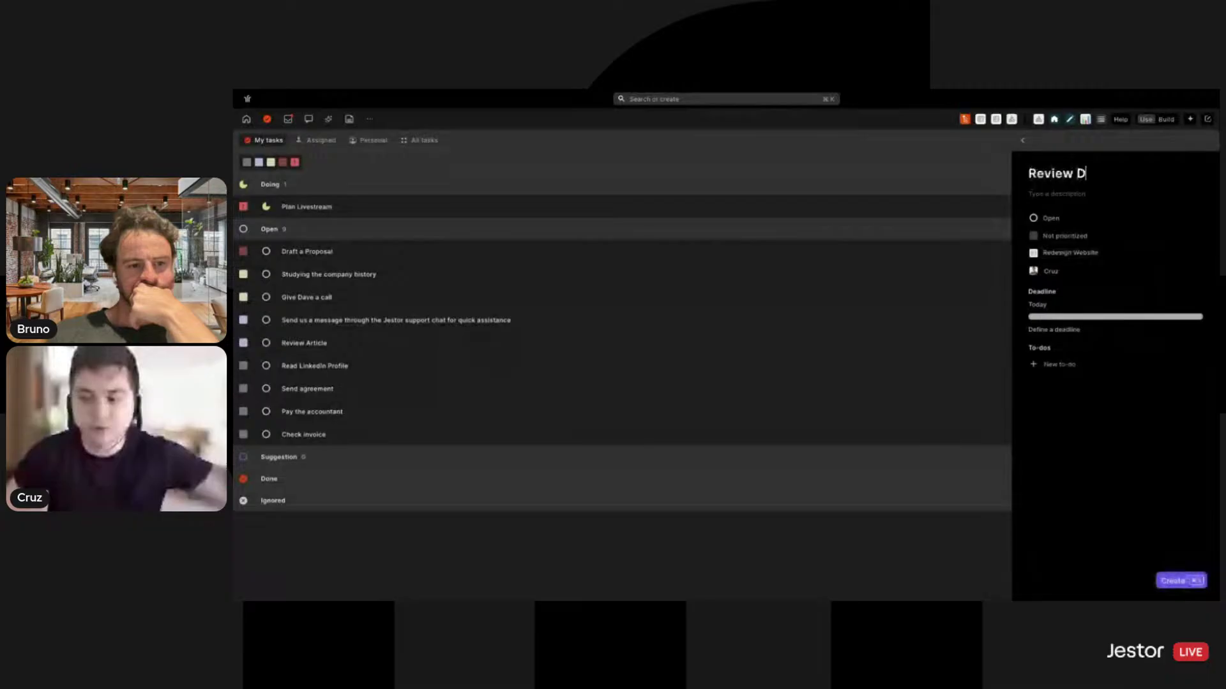
key(BackSpace)
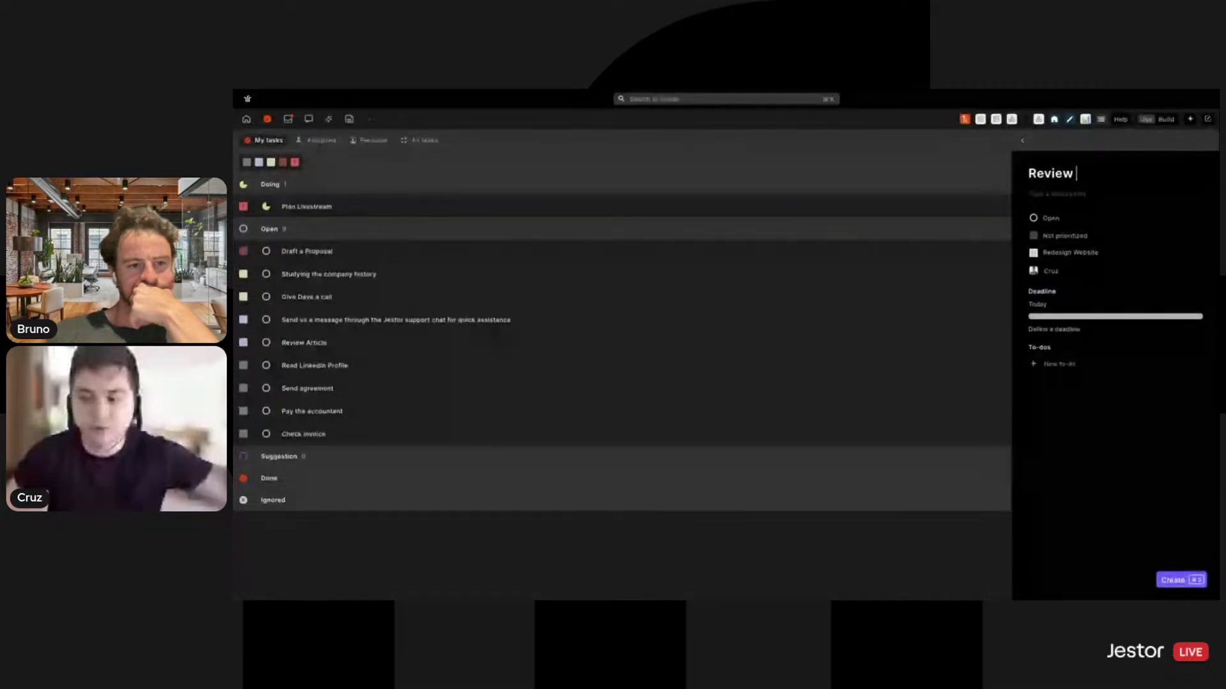
text(Design)
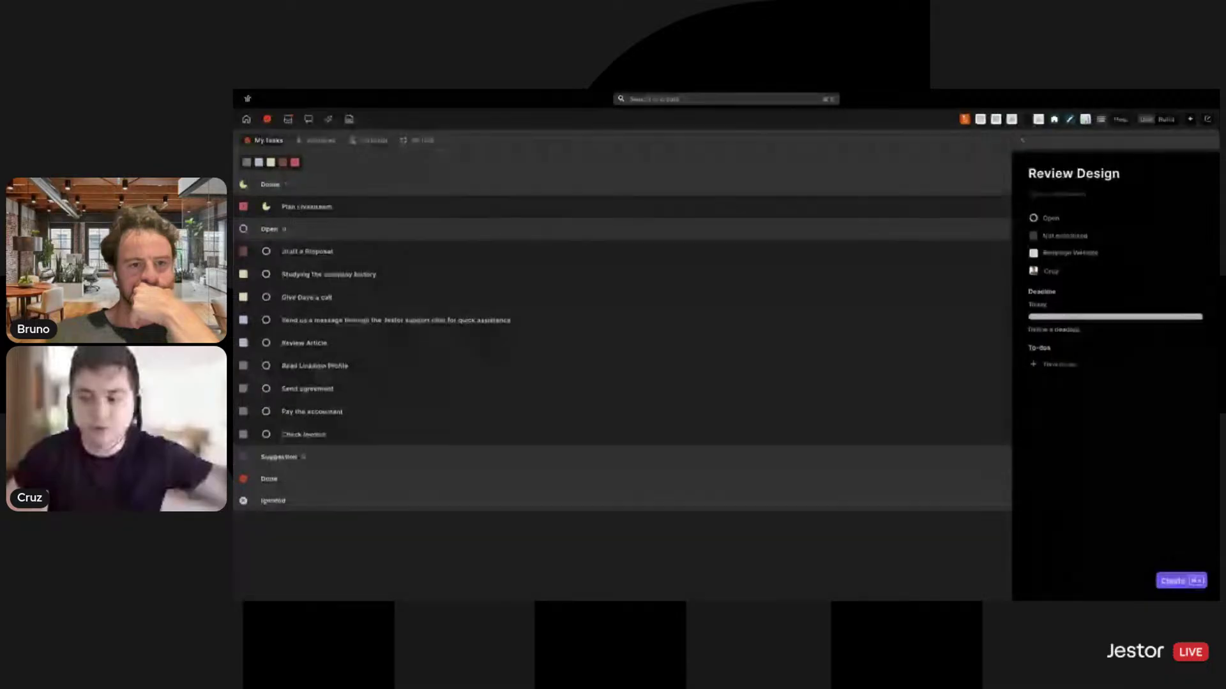
click(1191, 585)
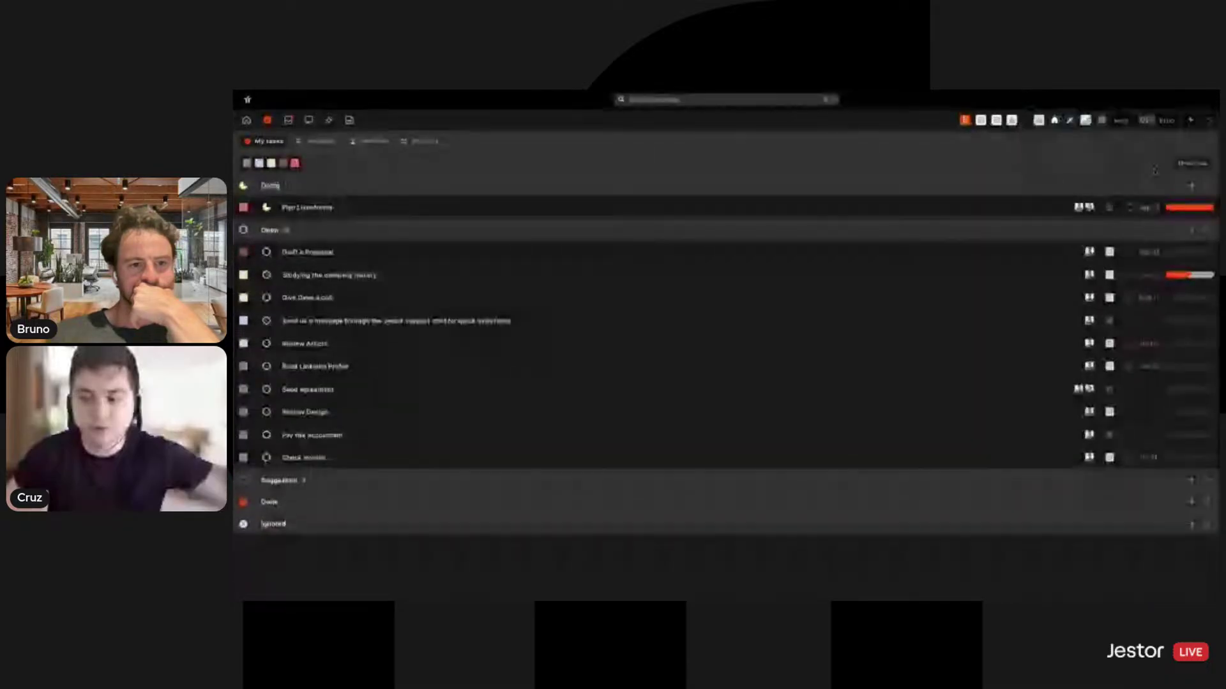
- Open the Projects SMB board, view the tasks on the Redesign Website project, and close the record
click(1057, 122)
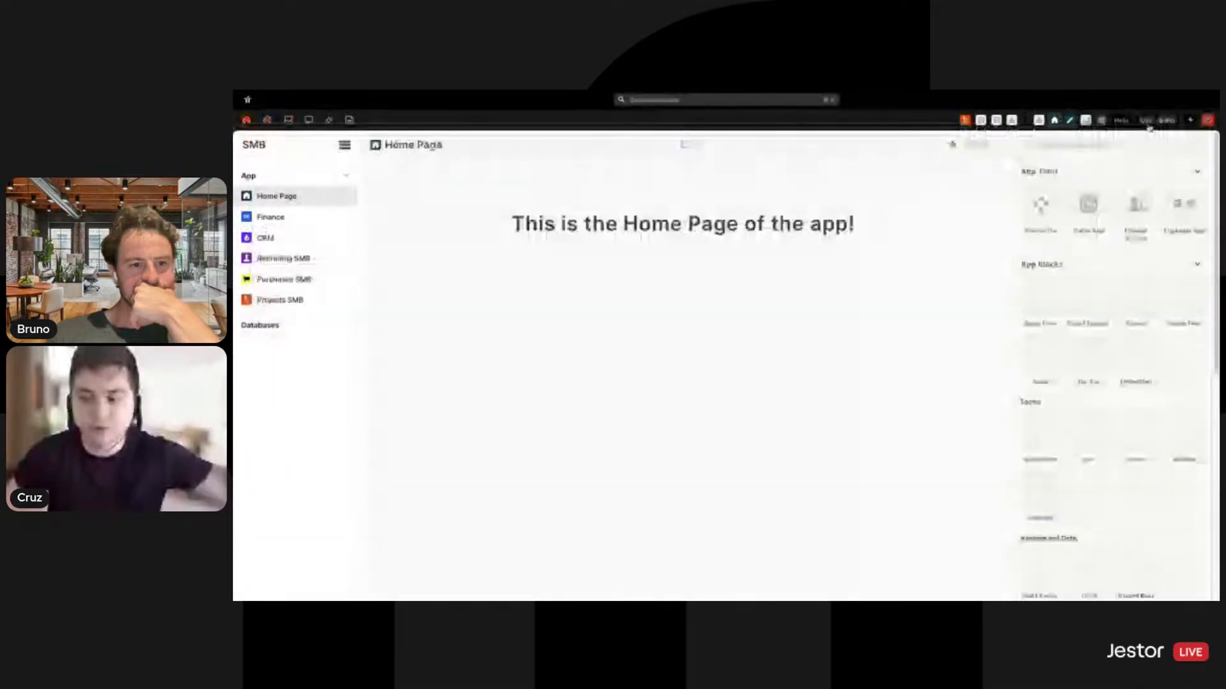
click(279, 300)
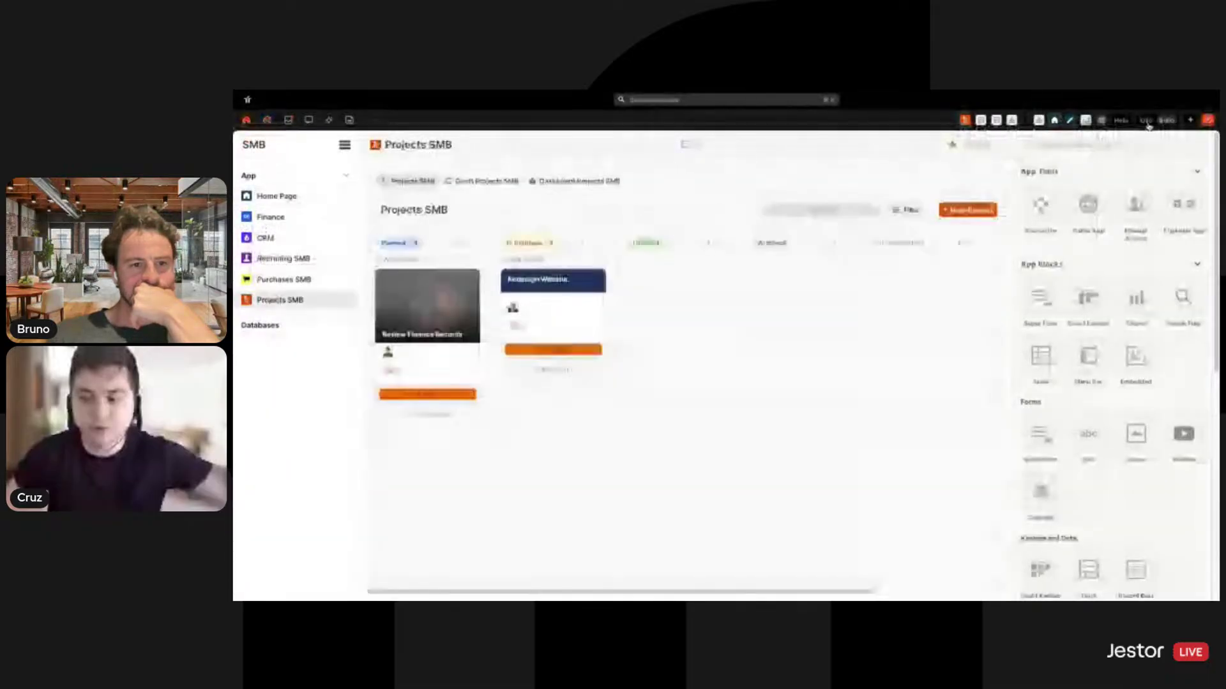
click(576, 289)
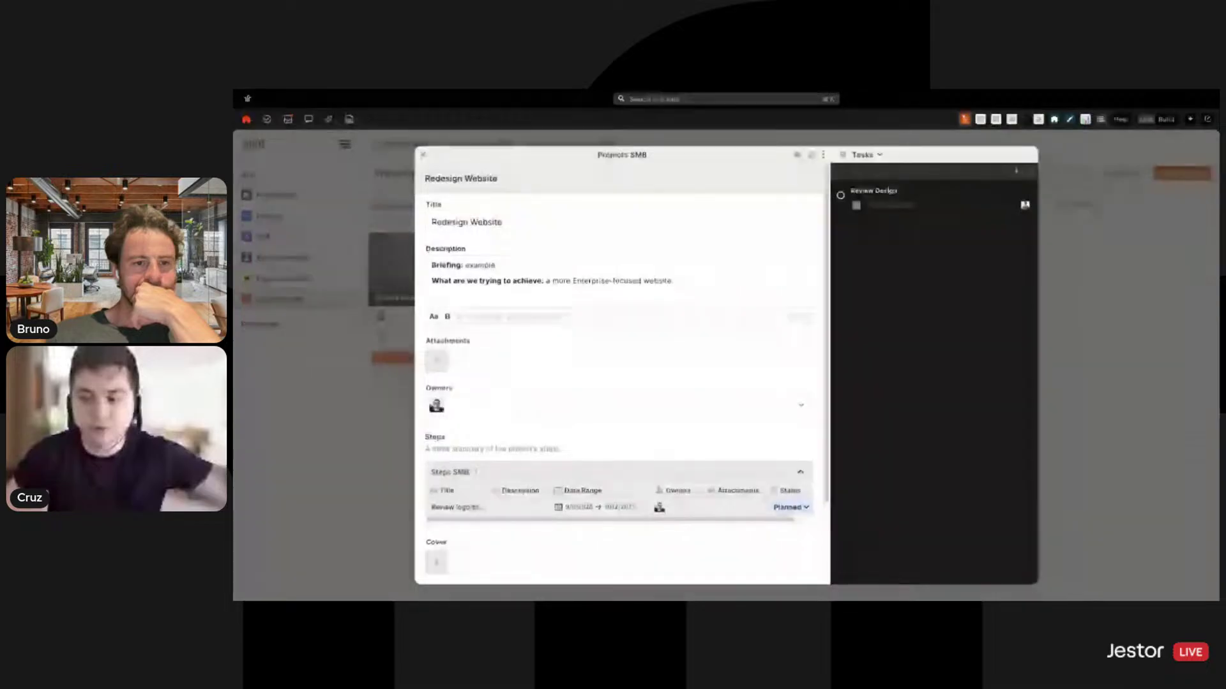
click(1082, 257)
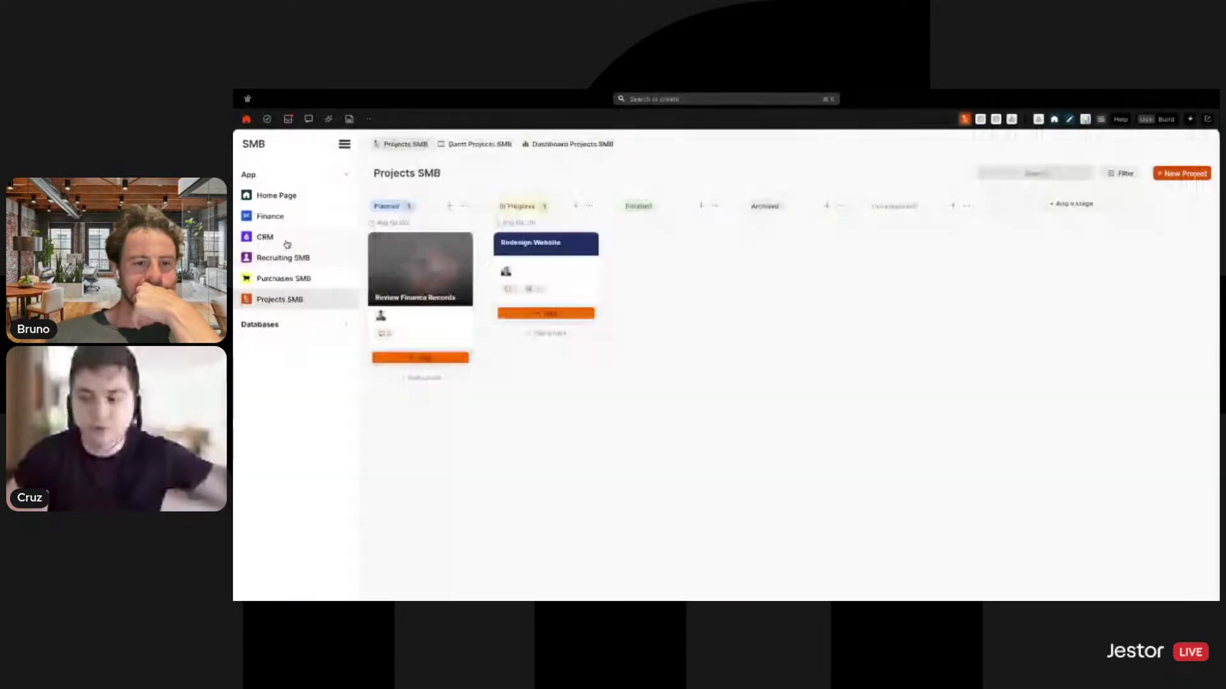
- Return to the CRM board, view the Consulting Services opportunity's task list, and close it
click(287, 239)
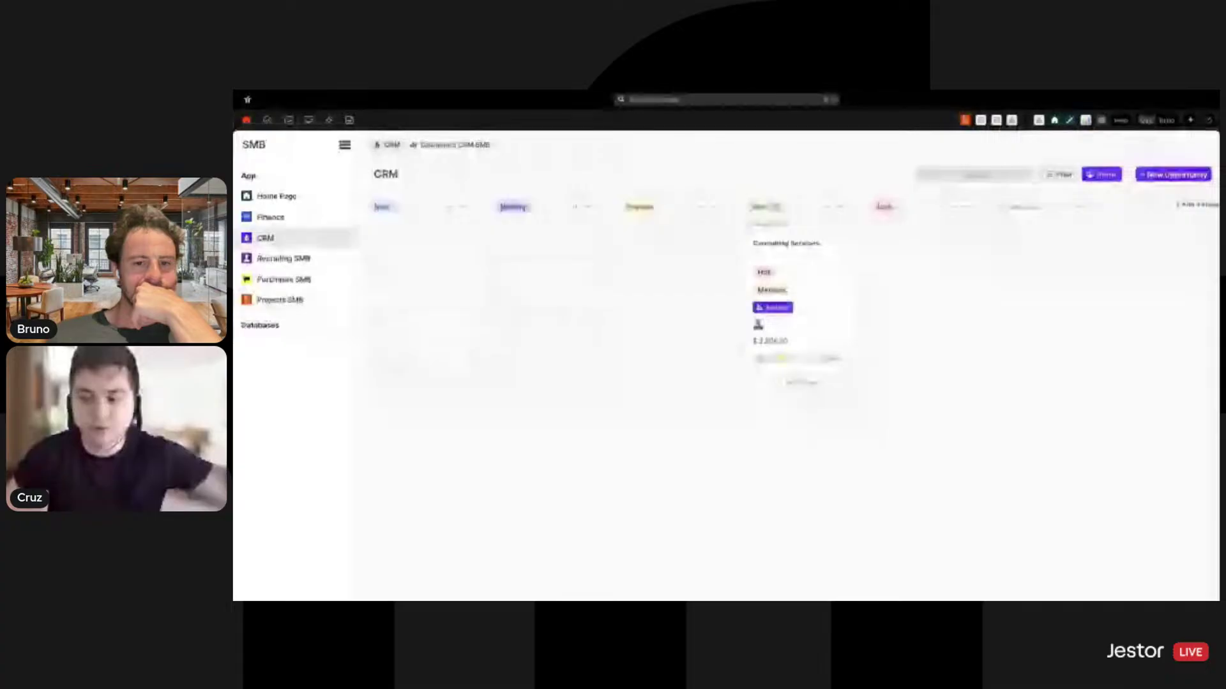
click(823, 287)
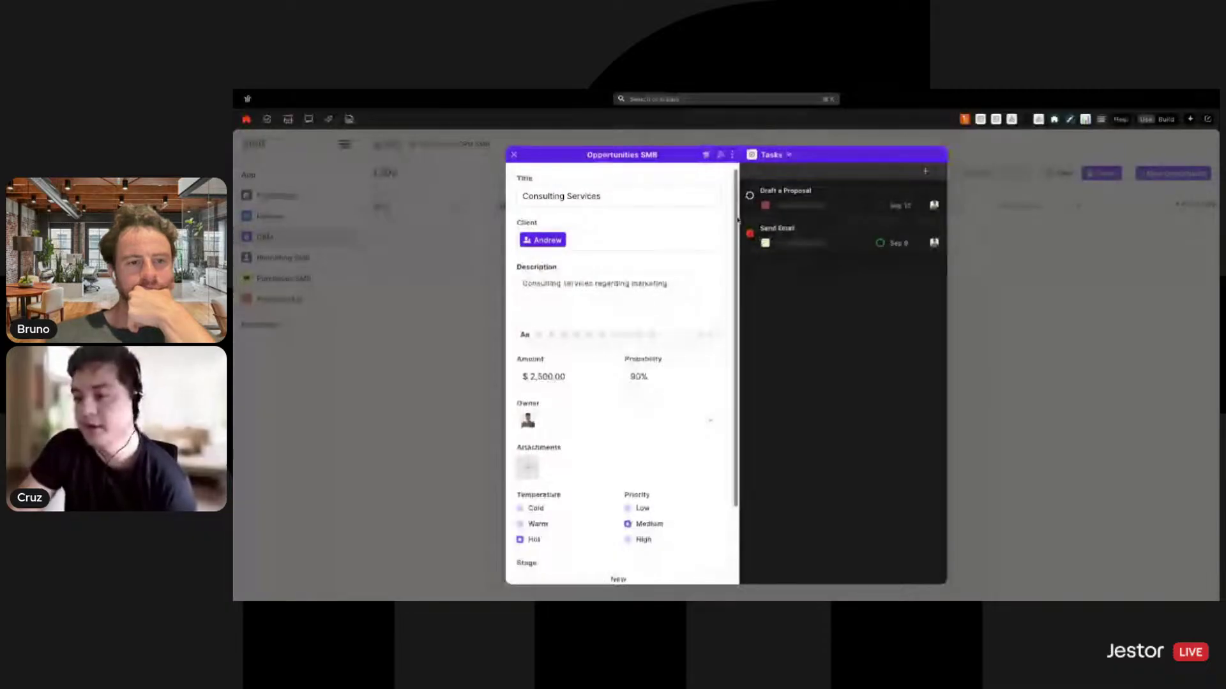
click(1052, 310)
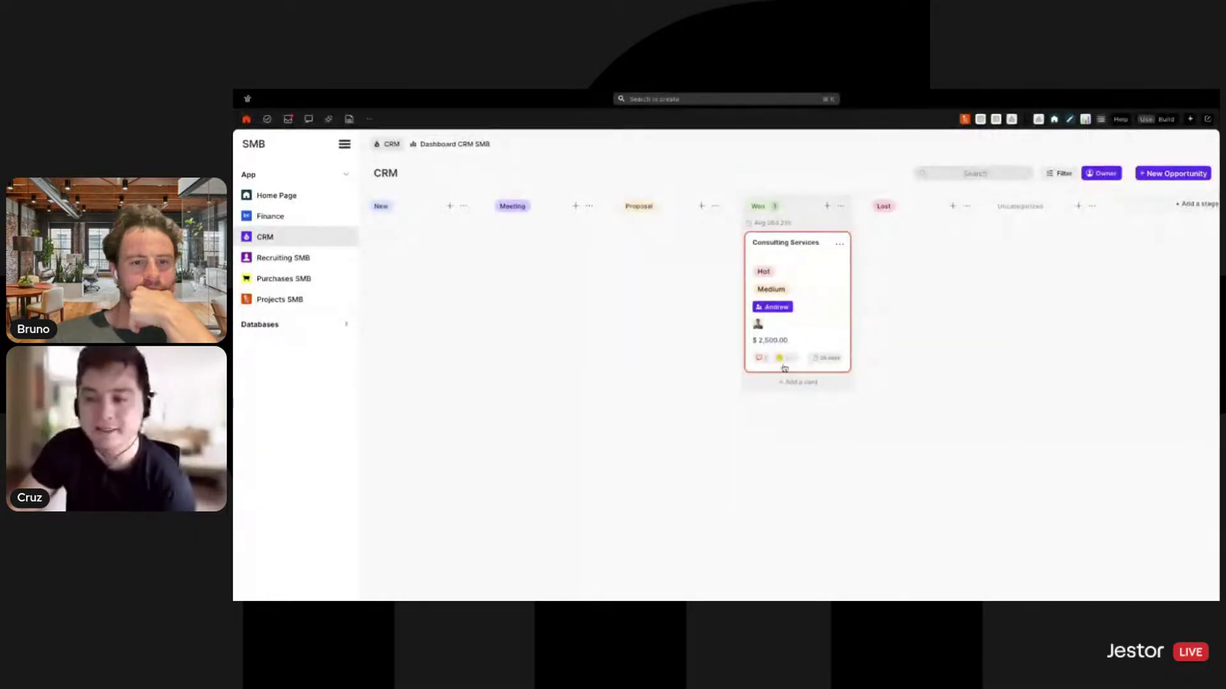
- Set the status of the Consulting Services opportunity's Draft a Proposal task to Done and close the task and record
click(813, 337)
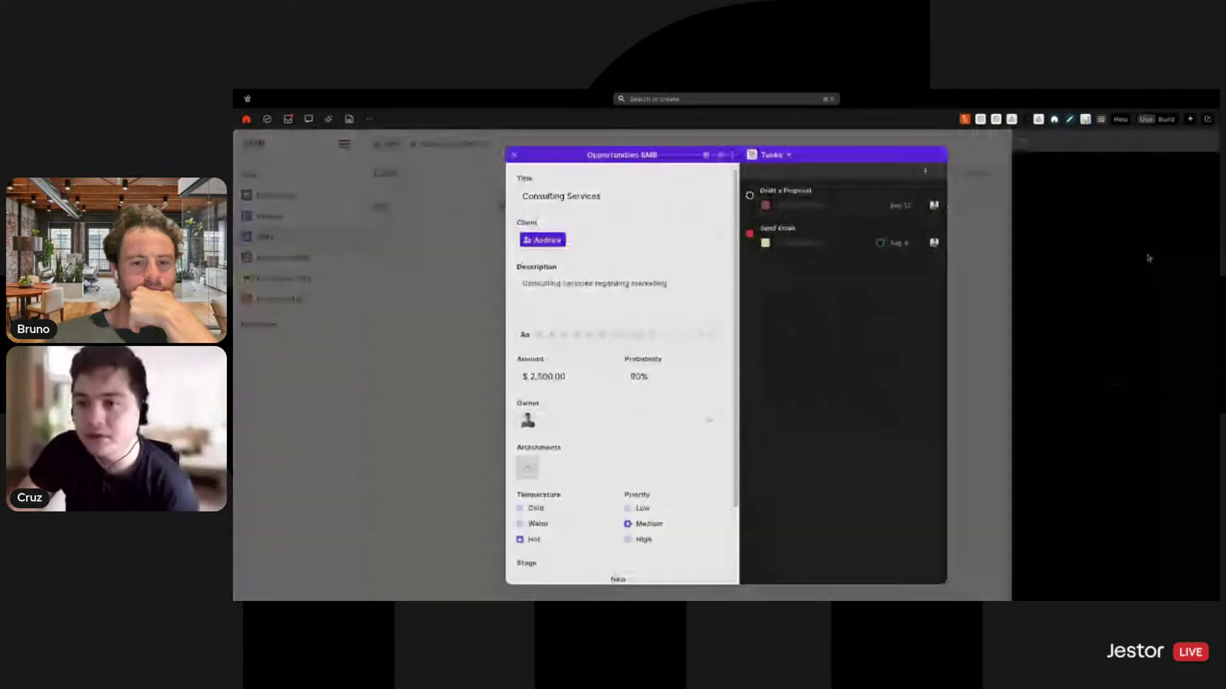
click(1050, 220)
click(1047, 318)
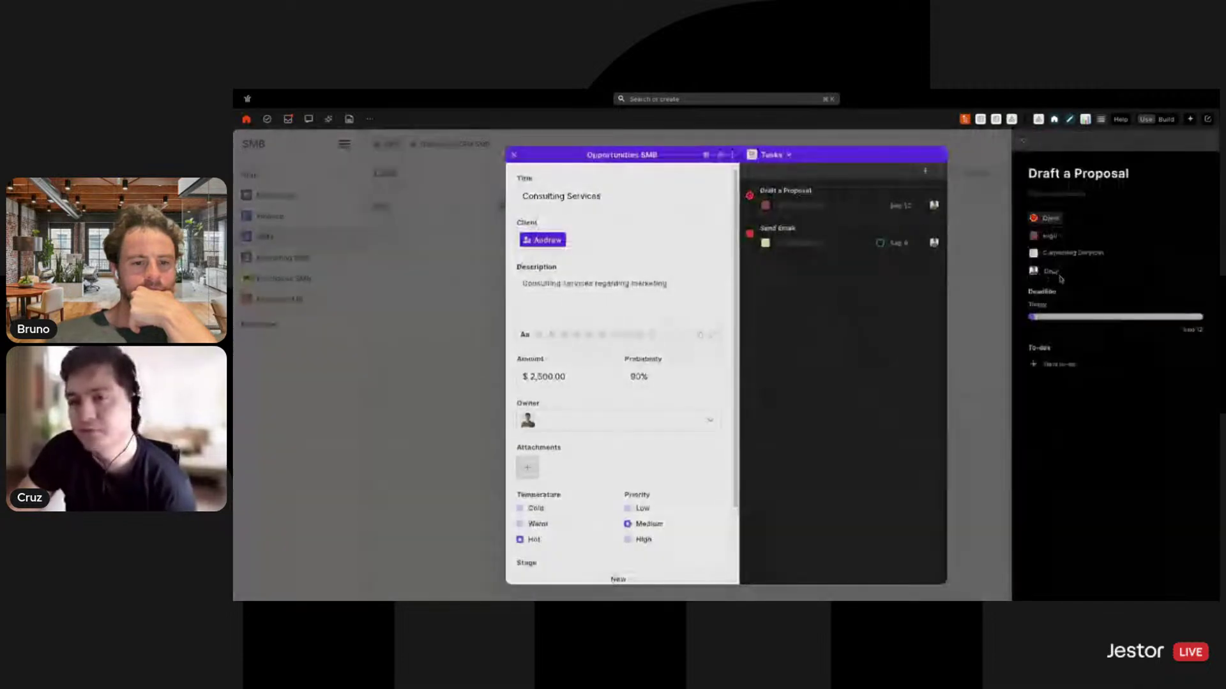
click(1025, 146)
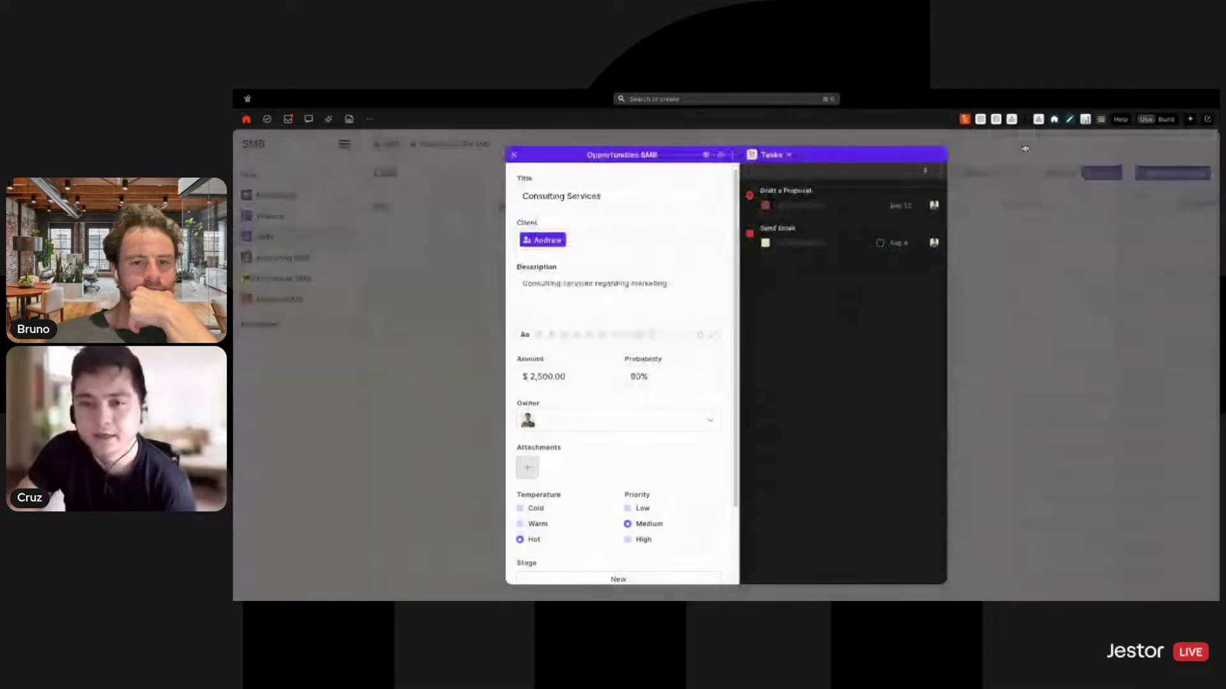
click(1025, 149)
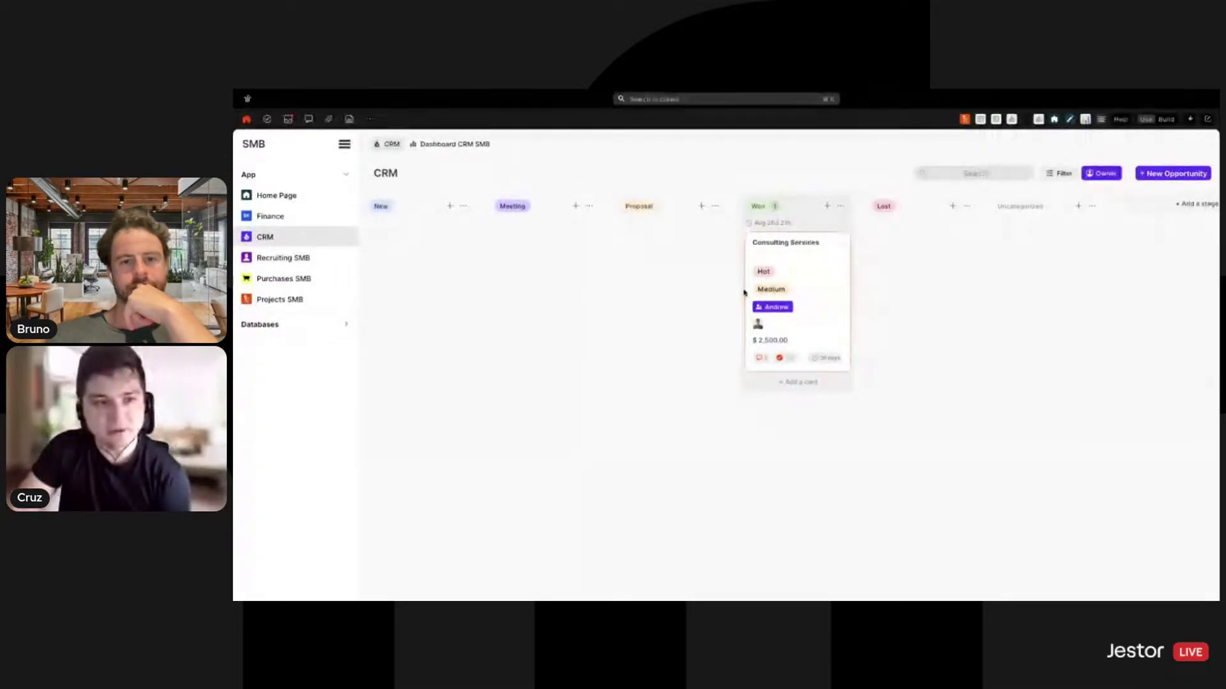
- Expand the databases and open the Opportunities SMB table, comparing it with the CRM board
click(323, 323)
click(290, 429)
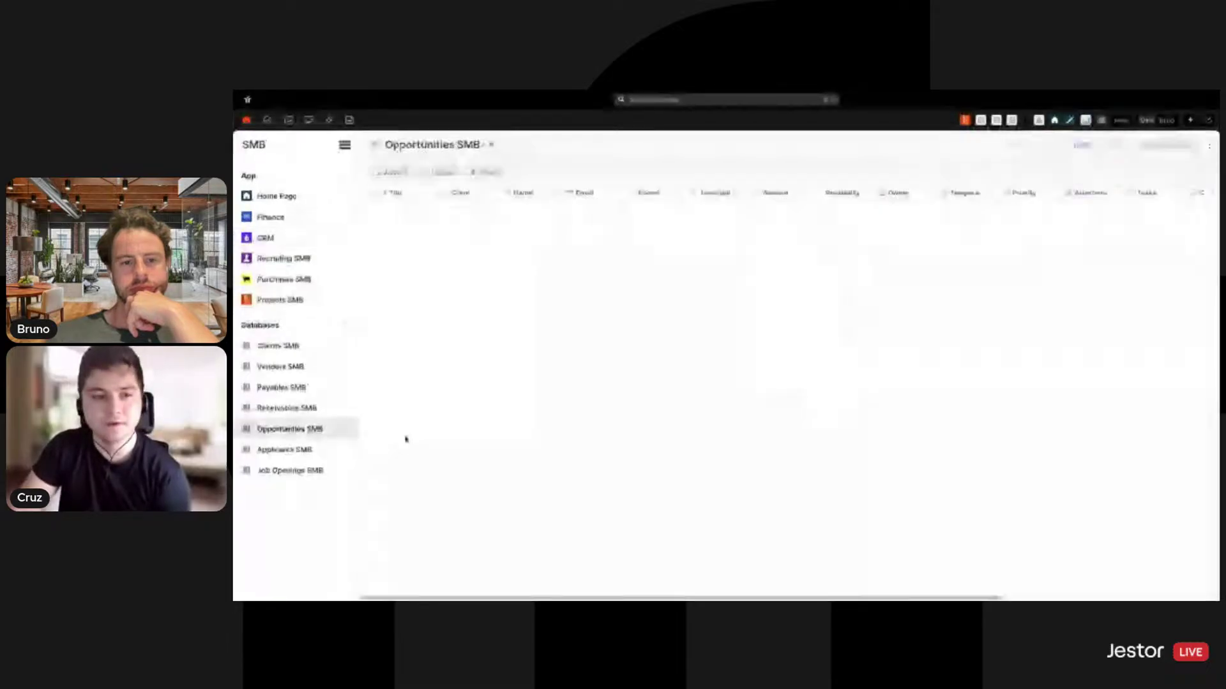
click(265, 238)
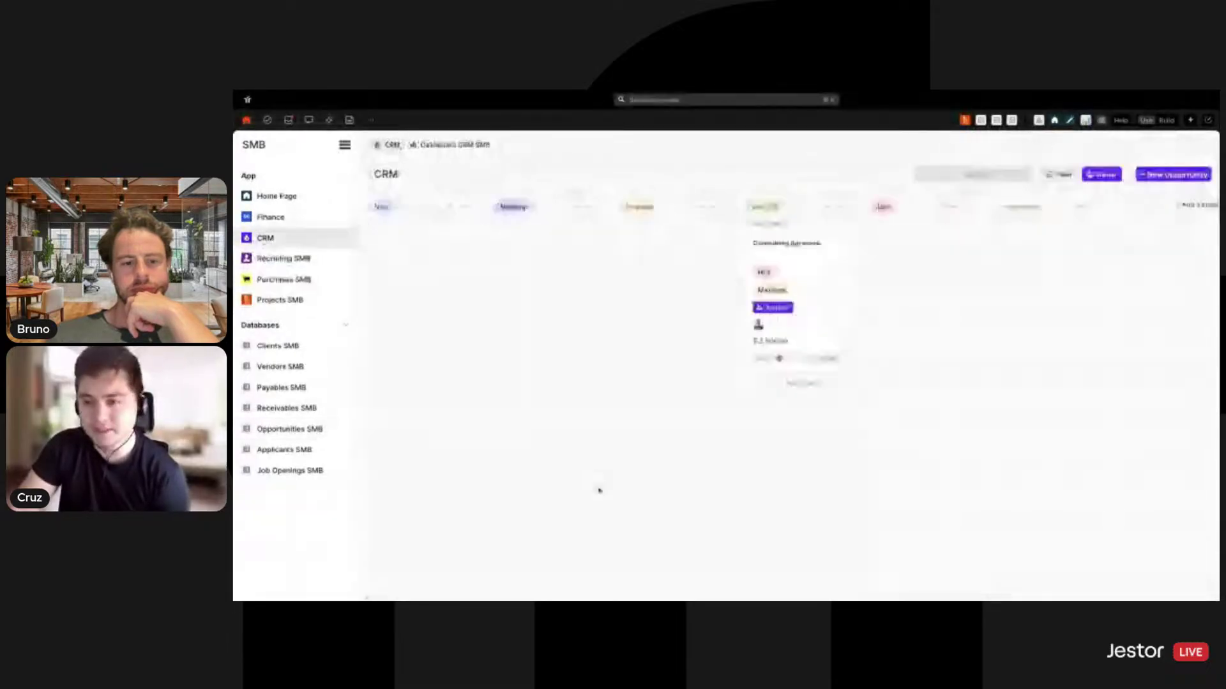
click(289, 430)
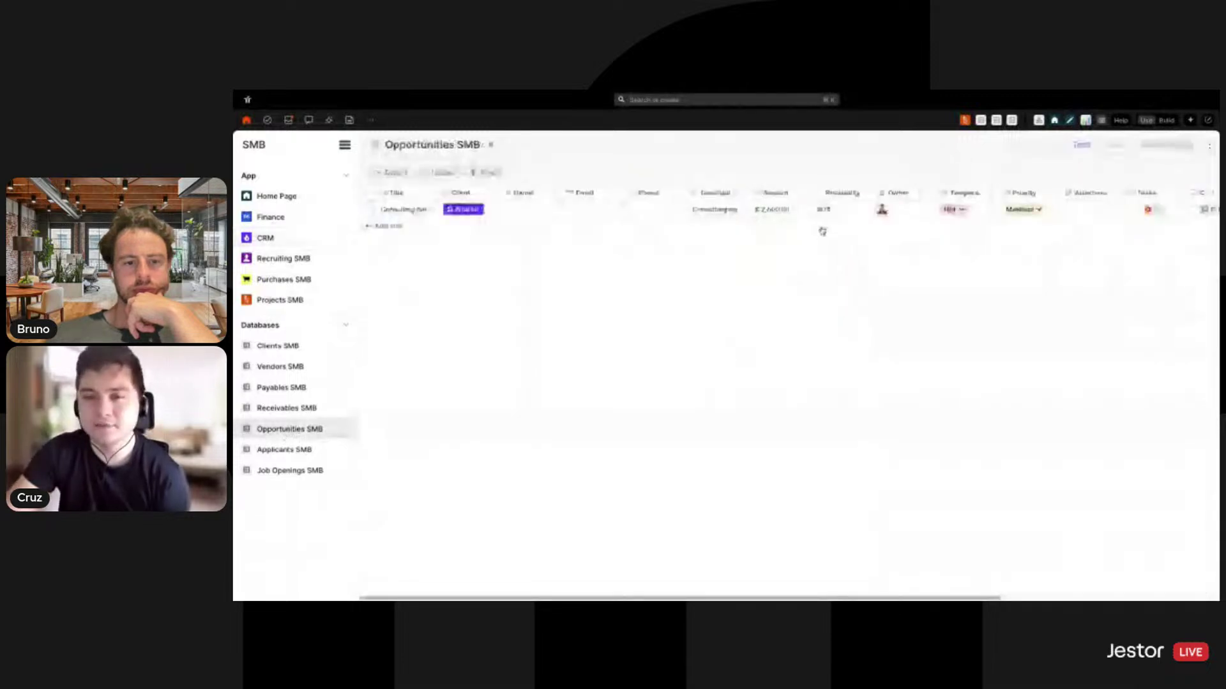
- Examine the Consulting Services row's Tasks column in Opportunities SMB, view the tasks in its record, and close it
scroll(823, 220, right, 5)
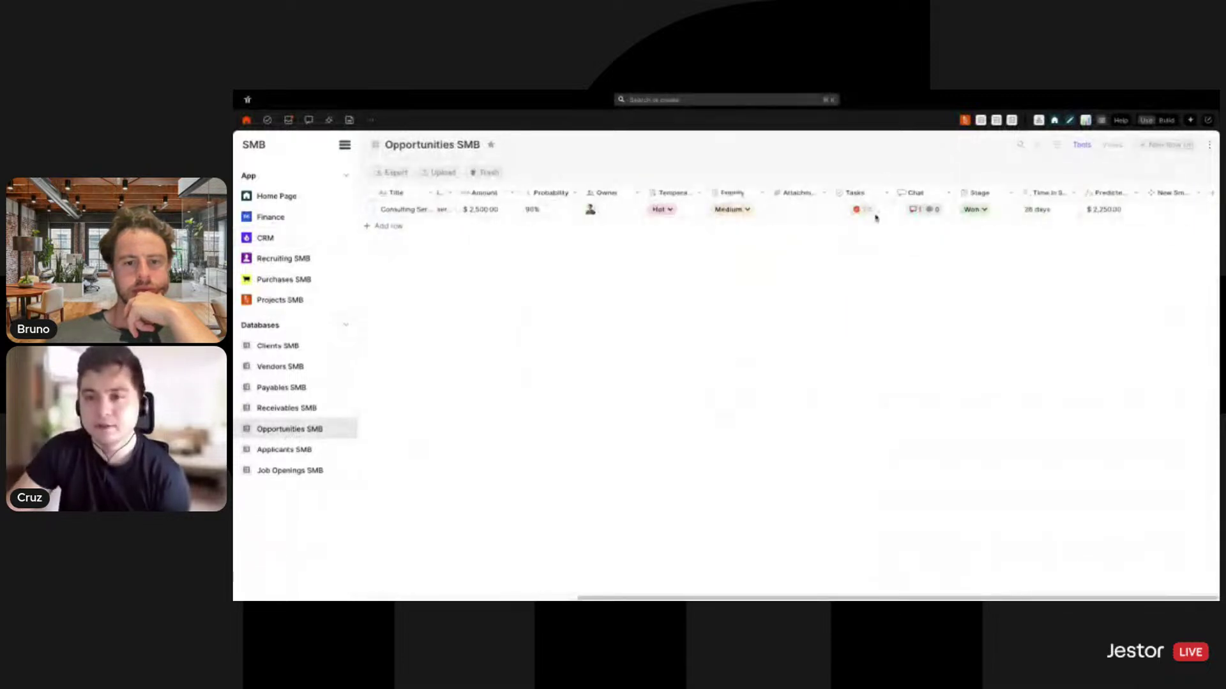
click(861, 211)
key(Escape)
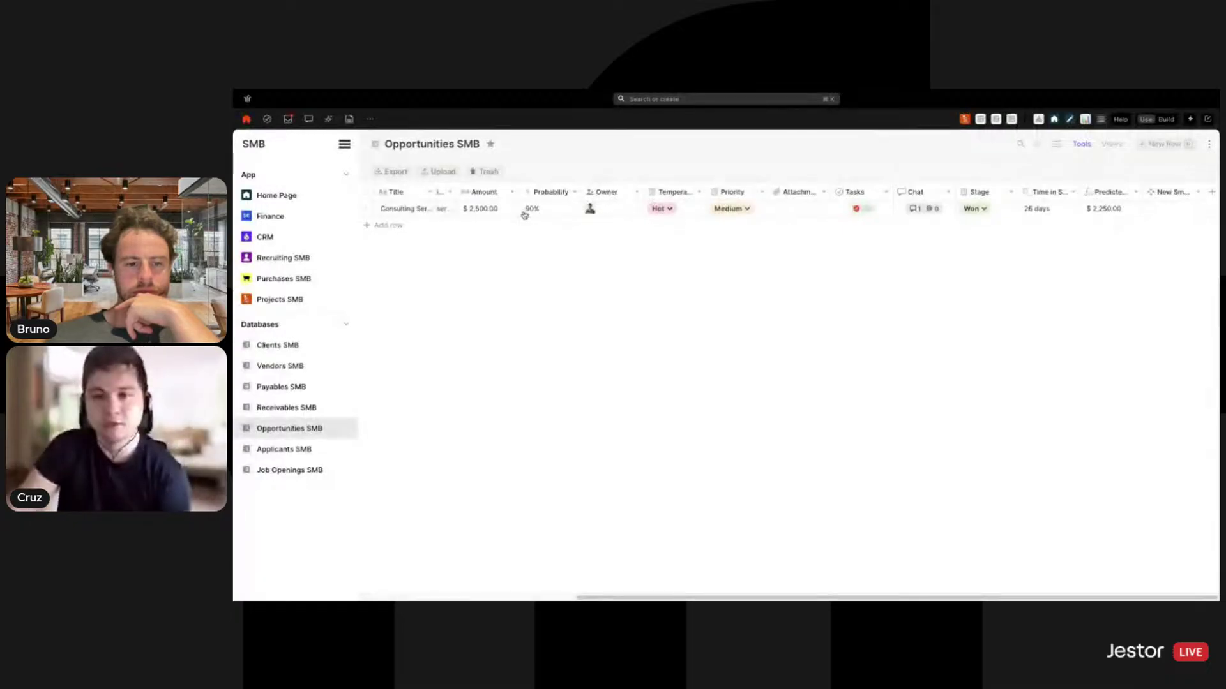
click(433, 212)
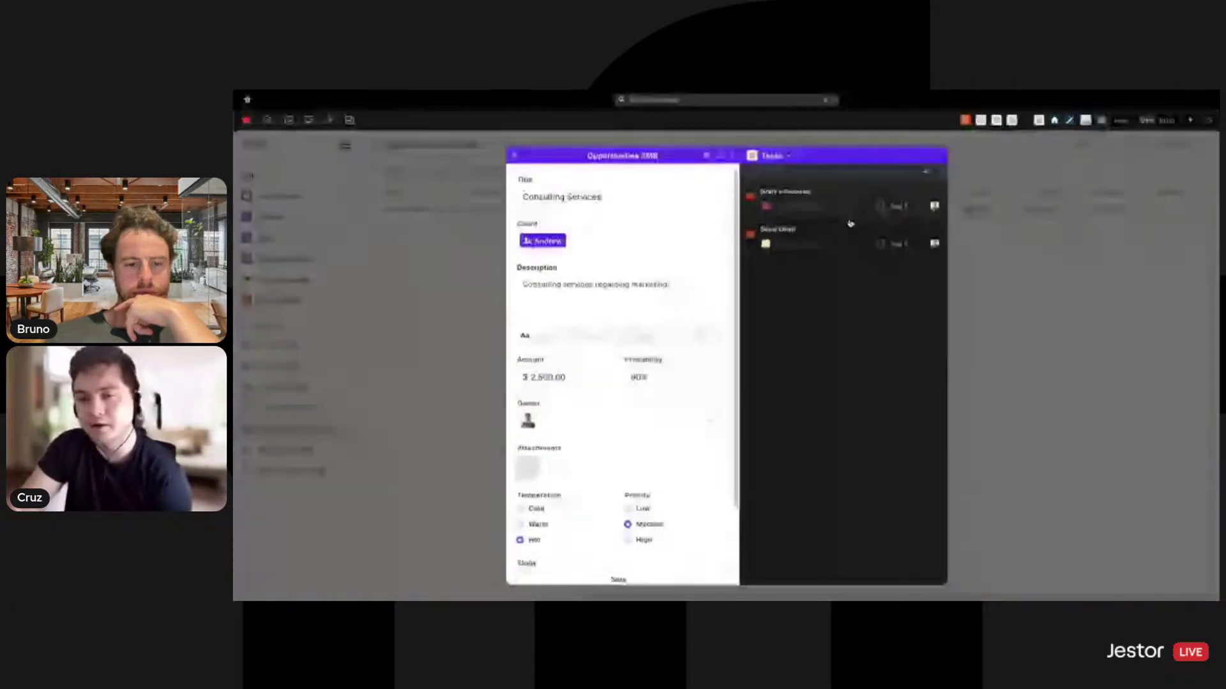
click(1044, 280)
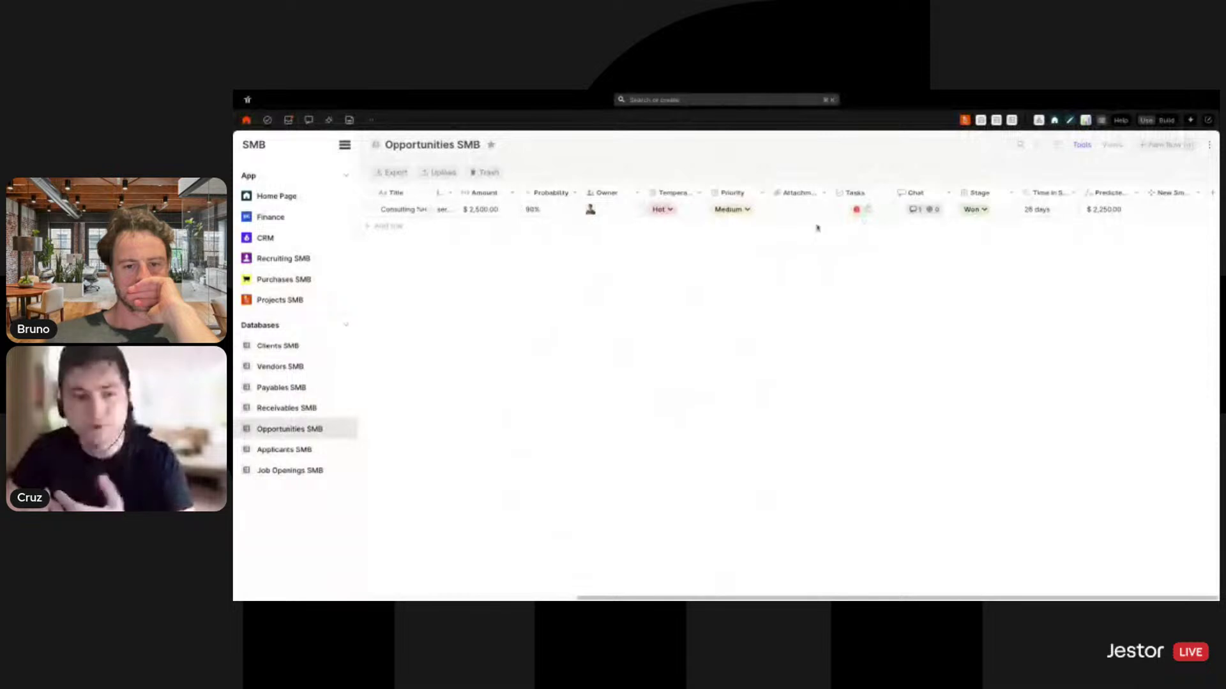
- Inspect the CRM page's Smart Kanban block settings in Build mode and return to Use mode
click(259, 240)
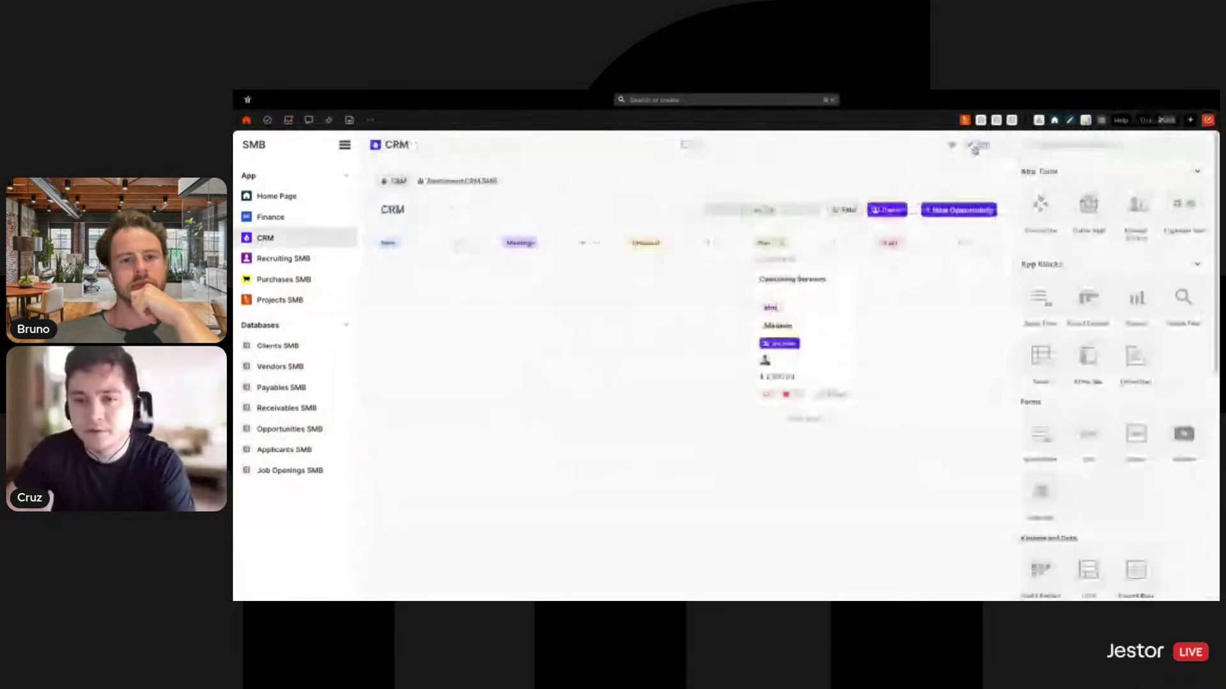
click(951, 238)
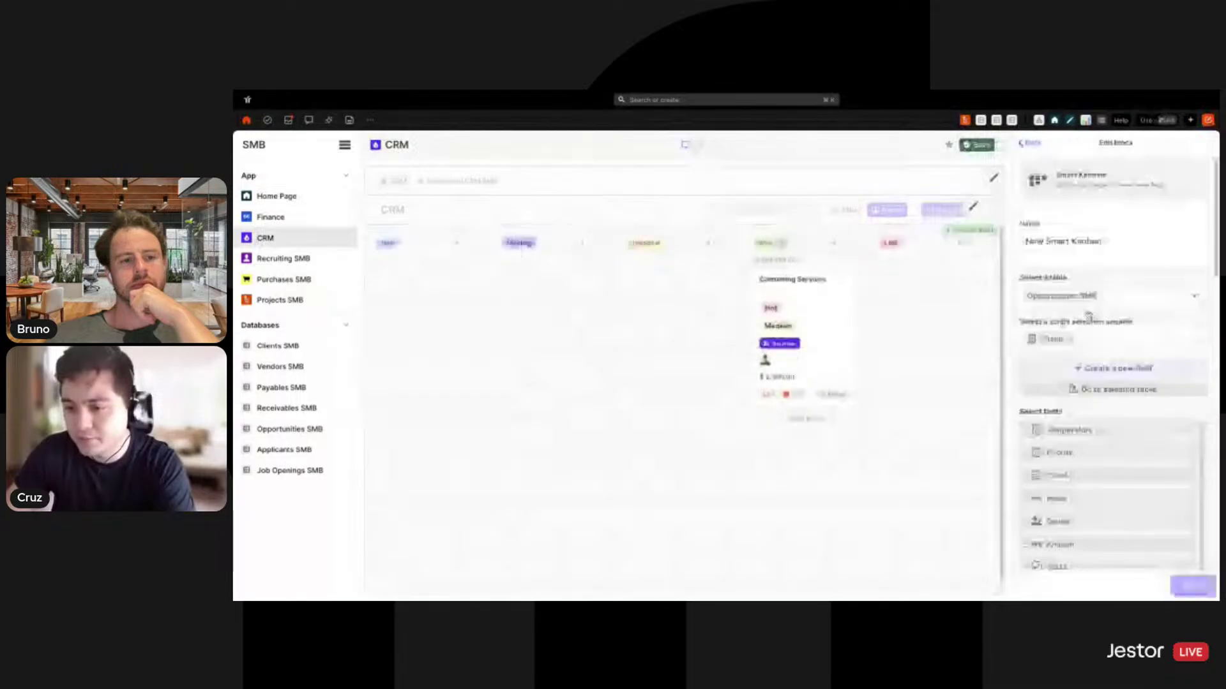
scroll(1090, 319, down, 3)
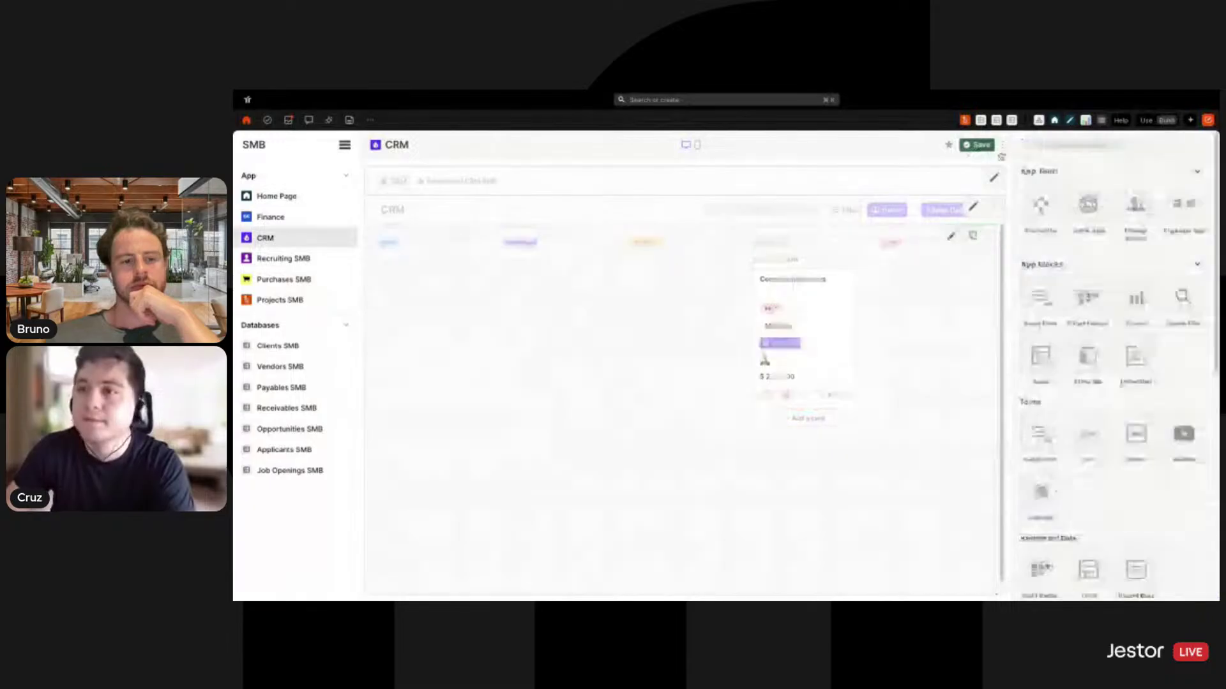
click(1146, 120)
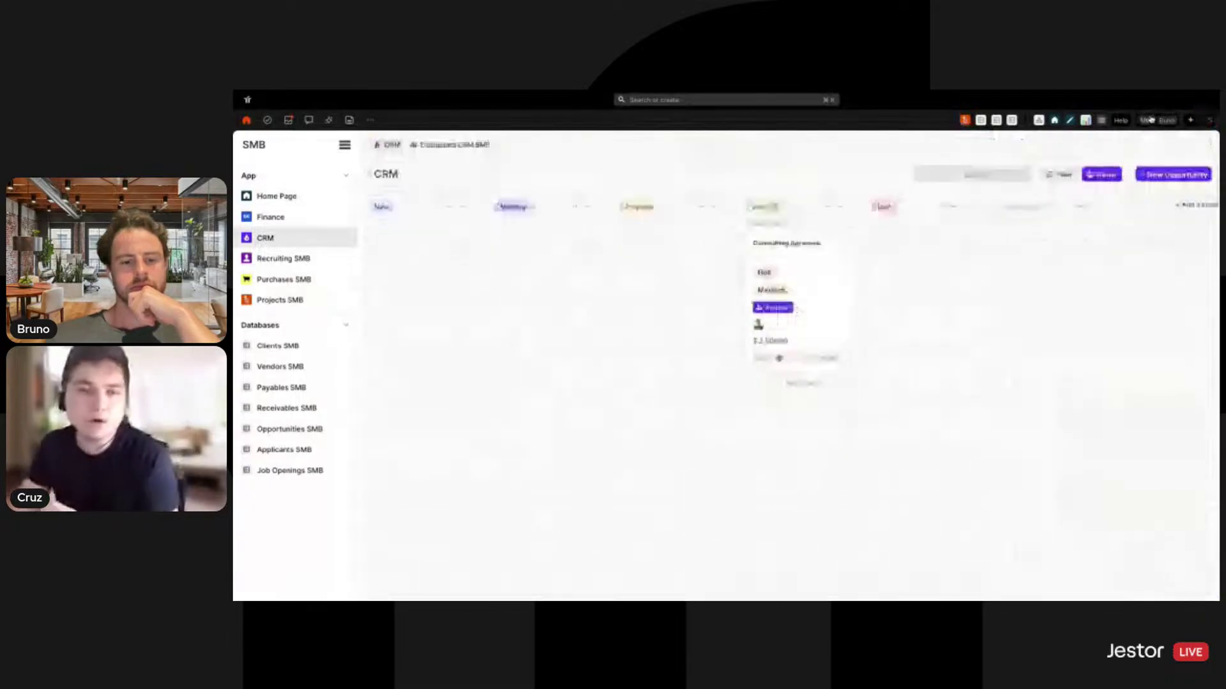
- View My tasks, mark all inbox notifications as read, and return to the CRM board
click(268, 121)
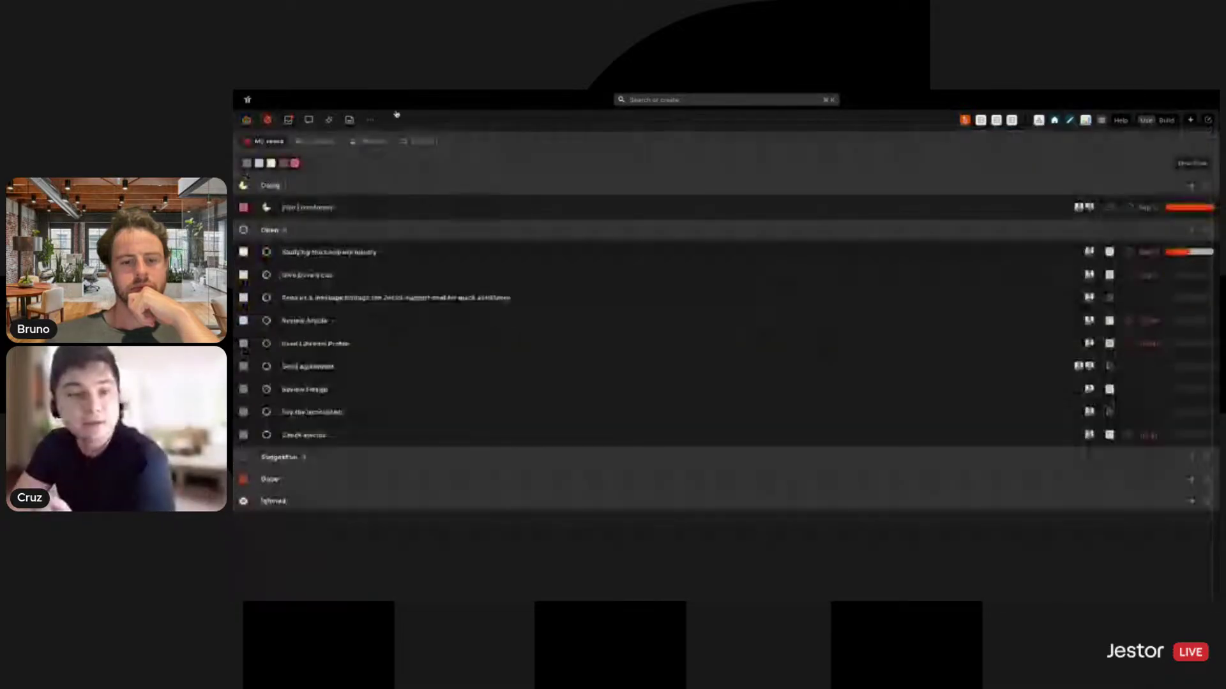
click(286, 121)
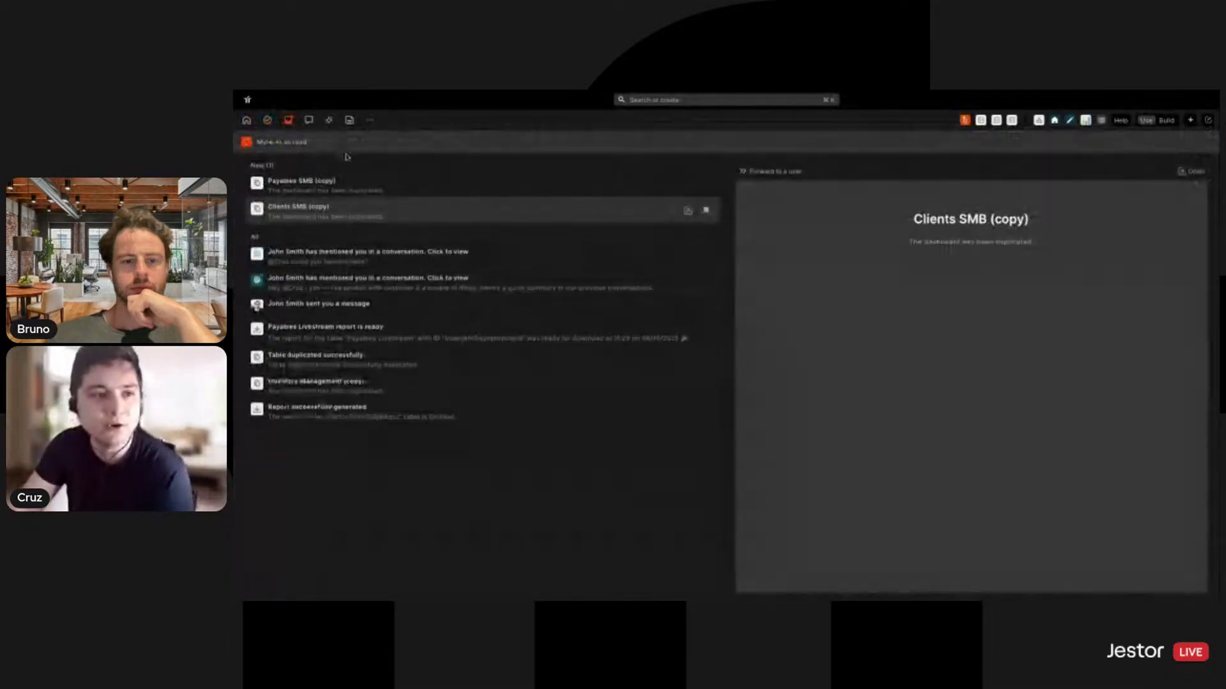
click(295, 142)
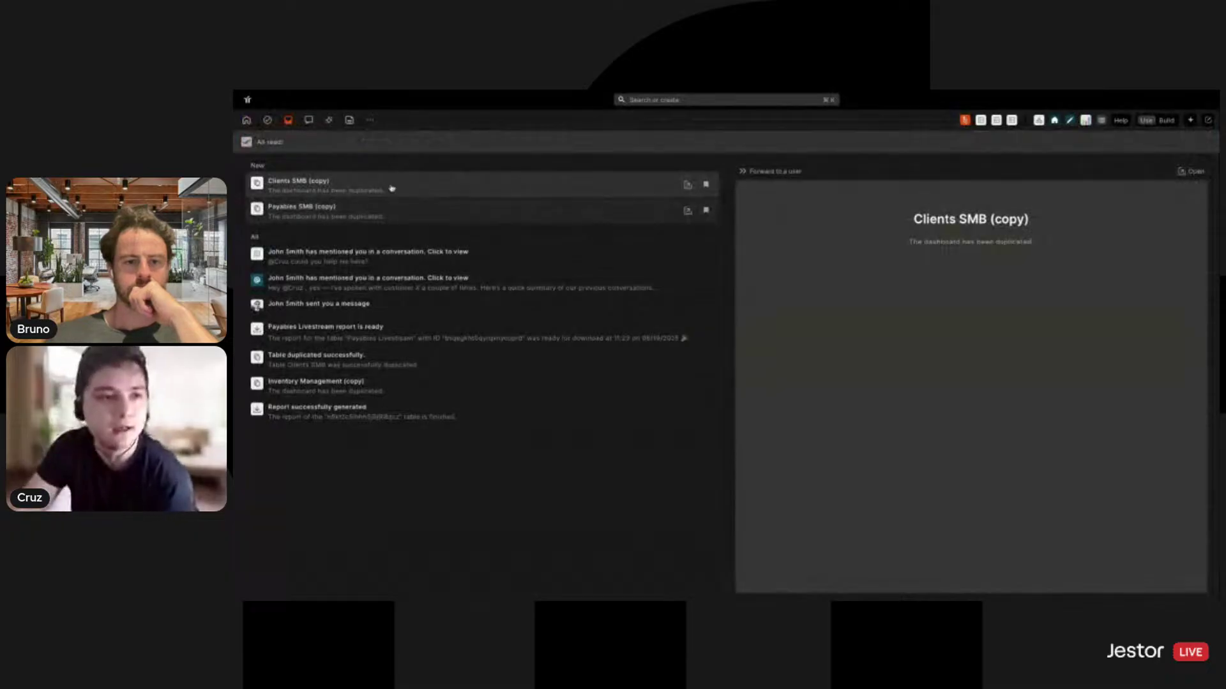
click(246, 120)
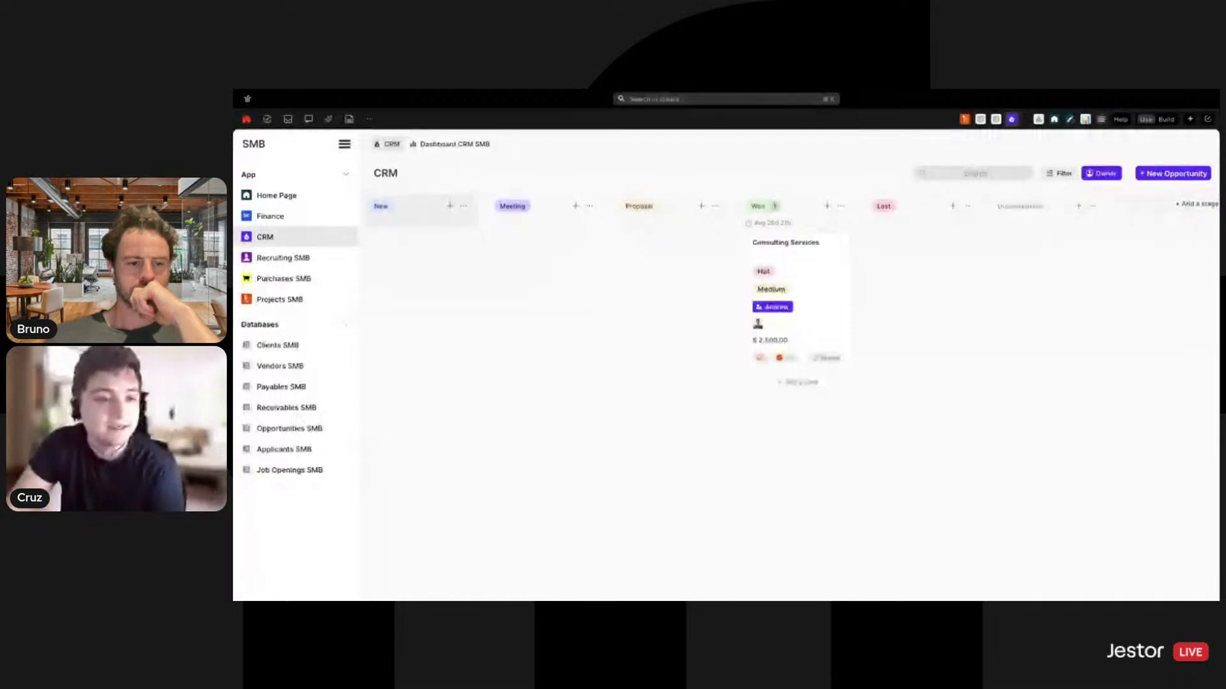
- Open the Redesign Website project in Projects SMB, examine its steps, linked tasks and new-task form, and close it without adding a task
click(345, 324)
click(323, 300)
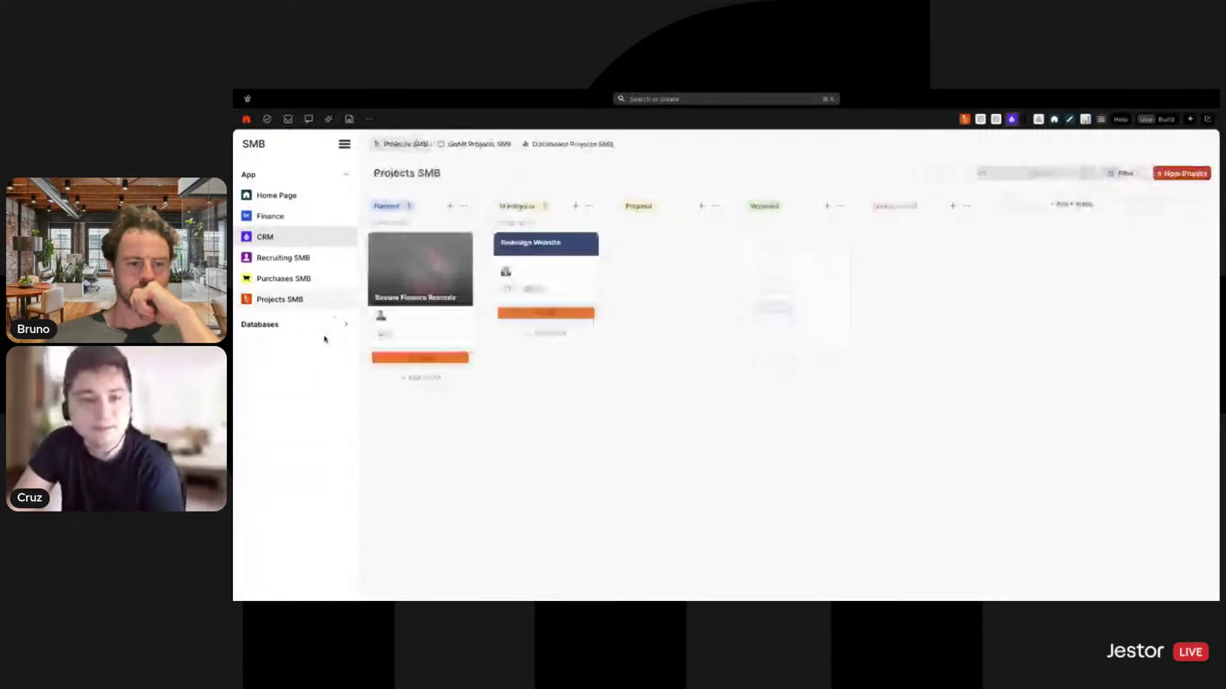
click(599, 268)
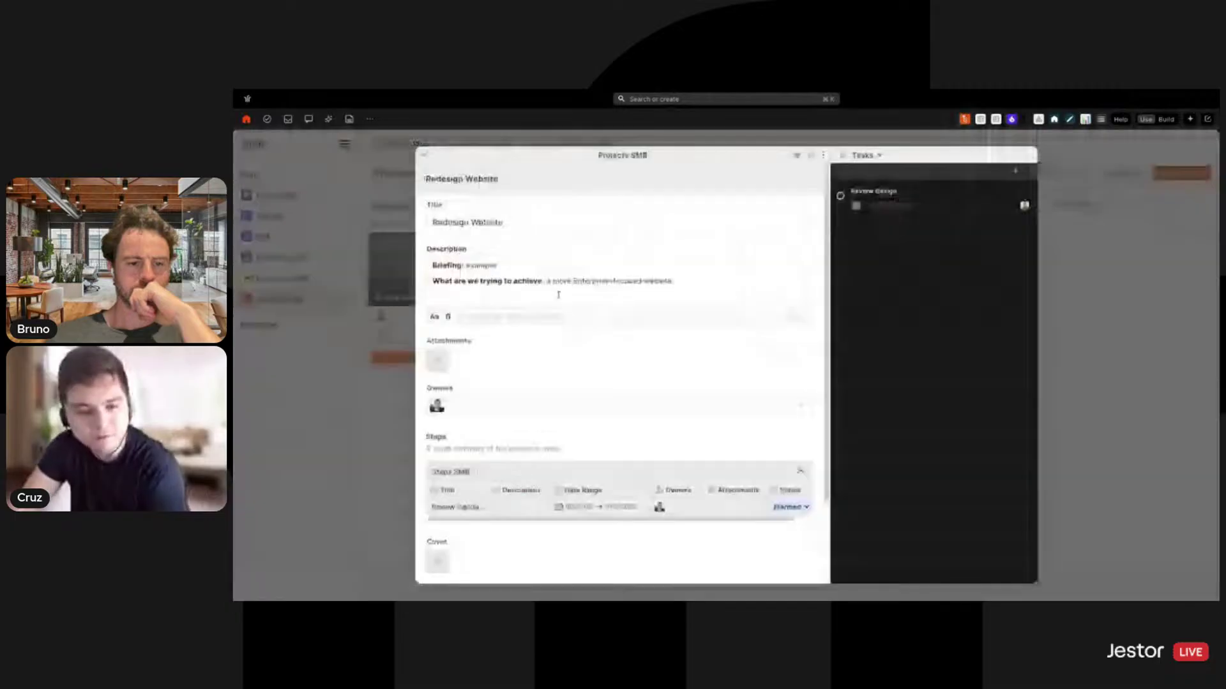
scroll(551, 271, down, 3)
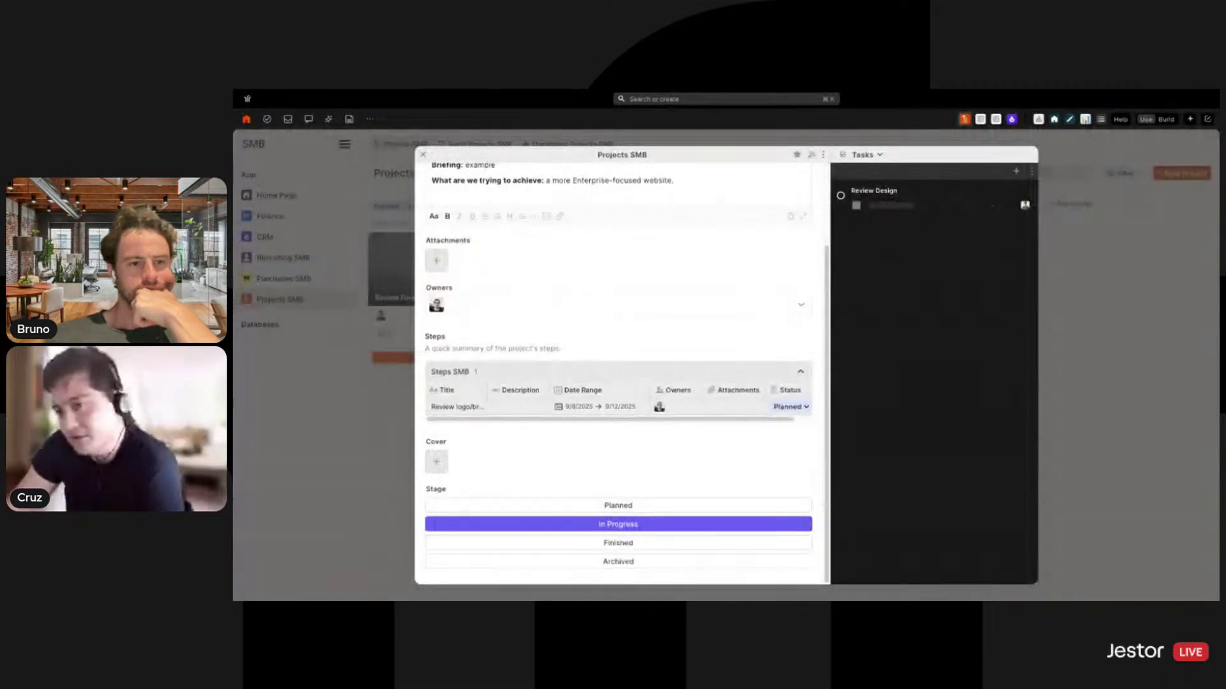
click(1016, 172)
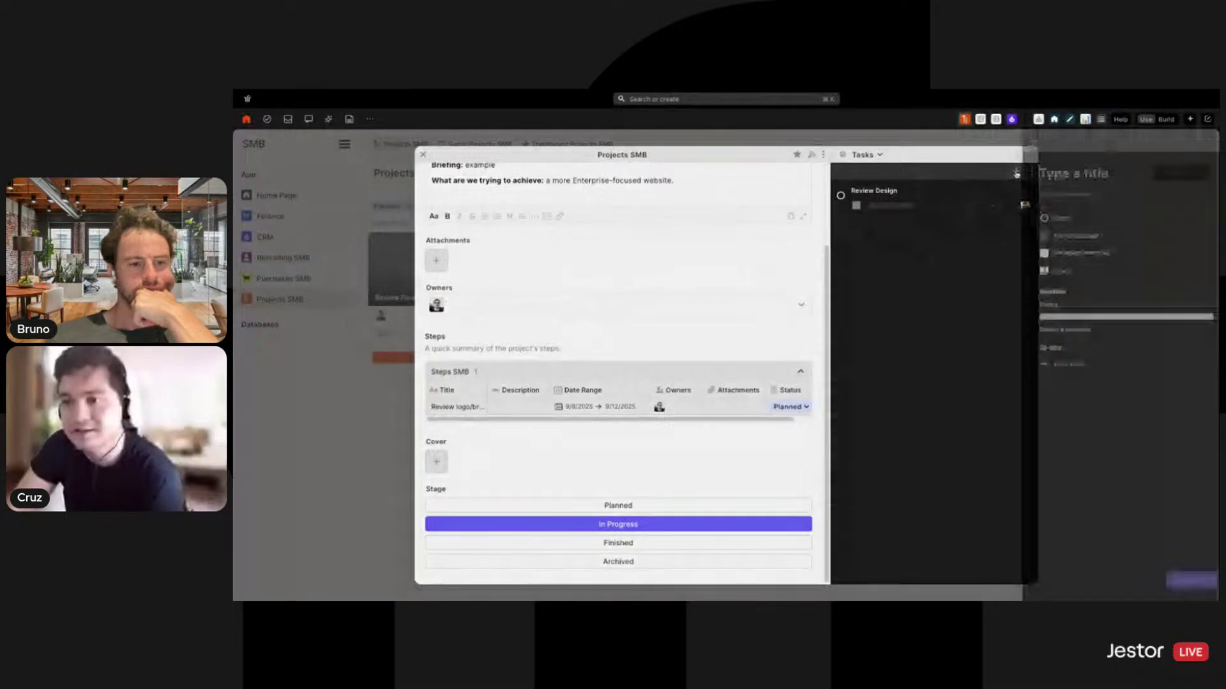
click(1030, 147)
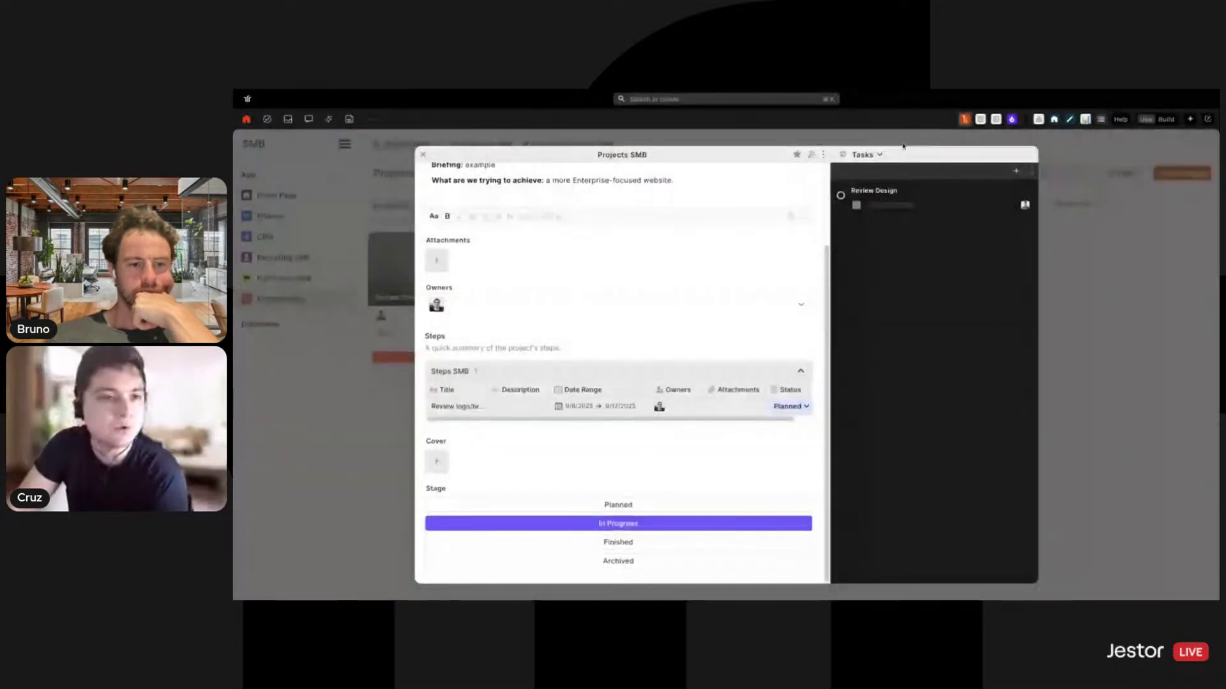
click(423, 154)
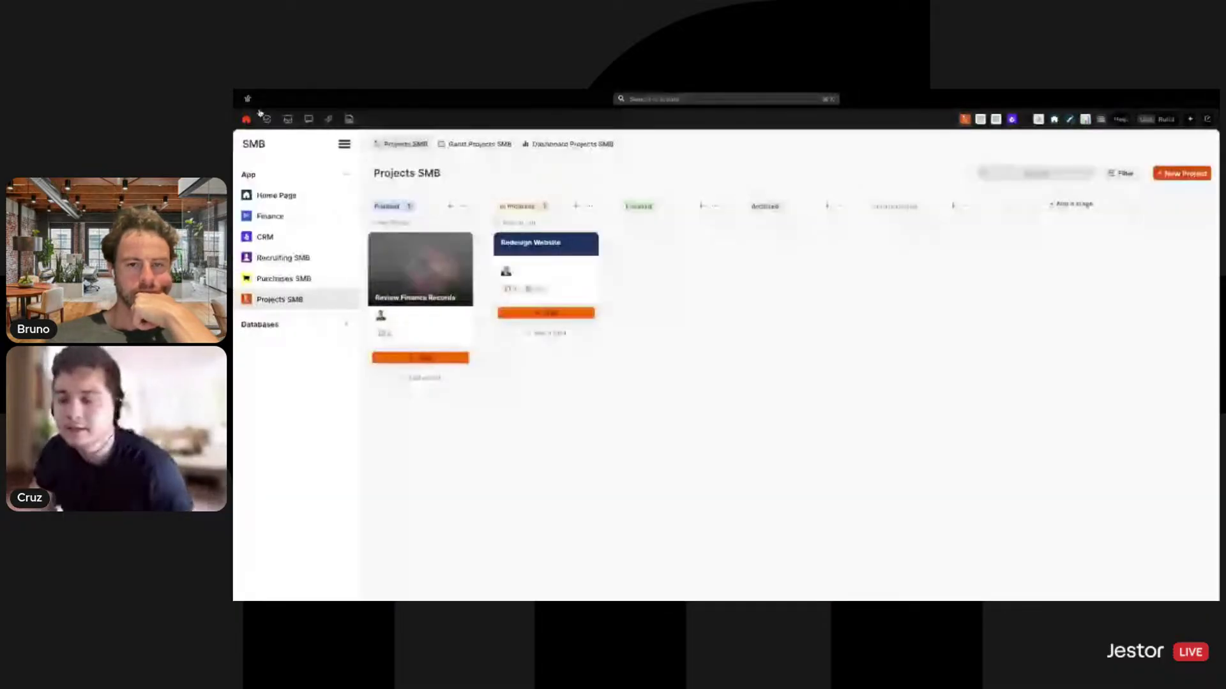
- View My tasks, expand the Done group to review the completed tasks, and collapse it
click(267, 119)
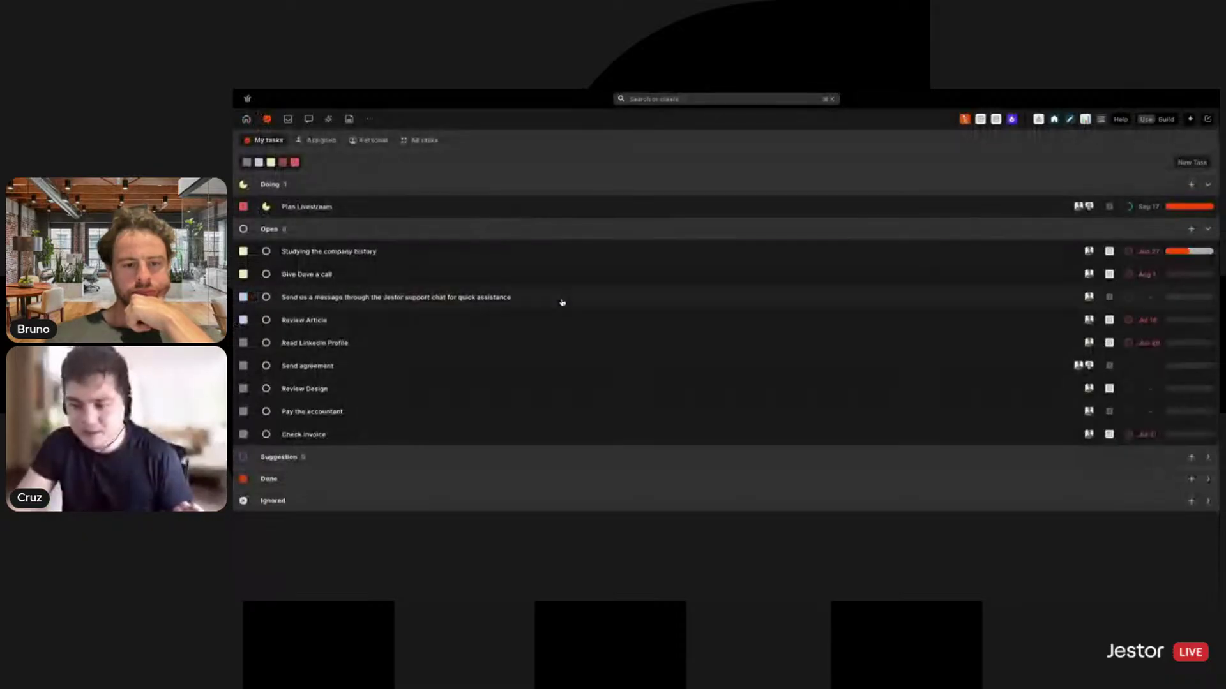
click(1207, 480)
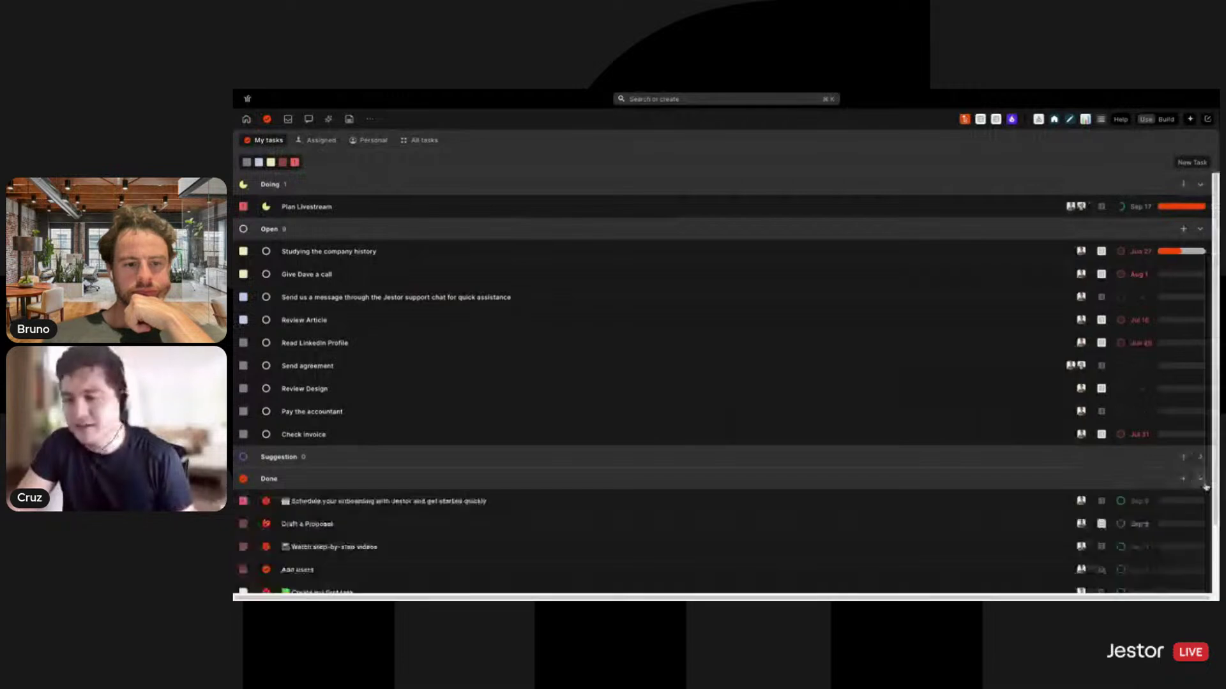
click(1203, 482)
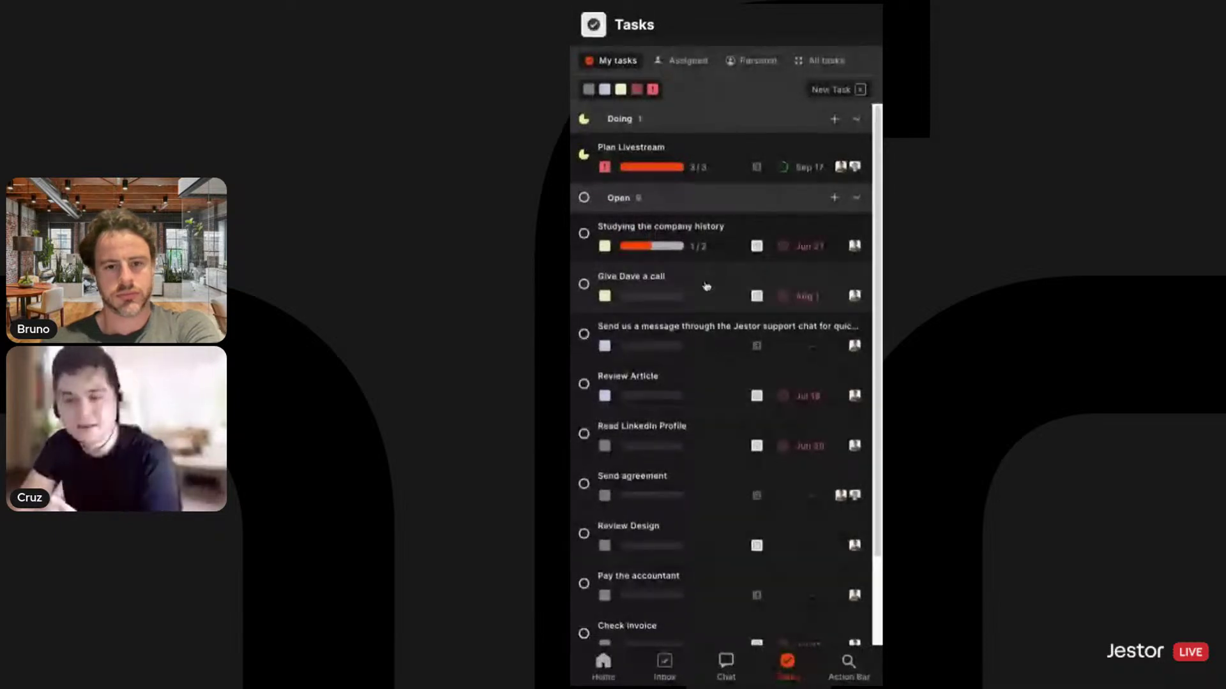
- In the mobile task list, open the call task due Aug 1, view its linked record, and return to the list
click(682, 309)
click(871, 19)
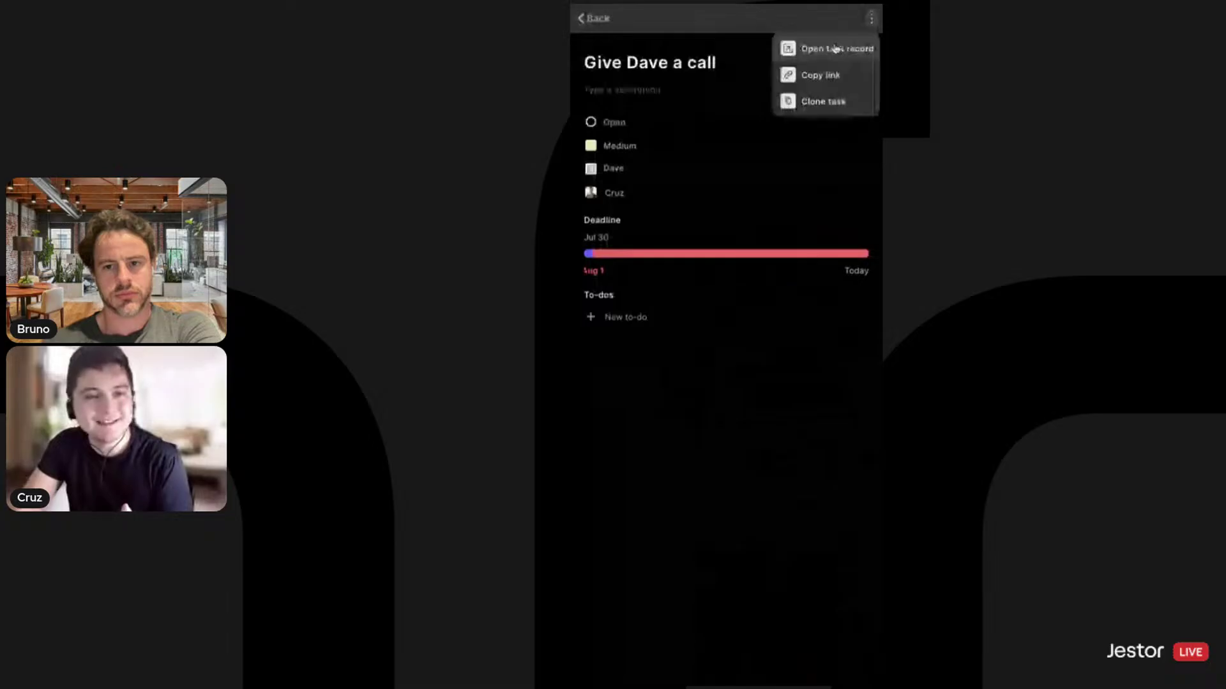
click(835, 49)
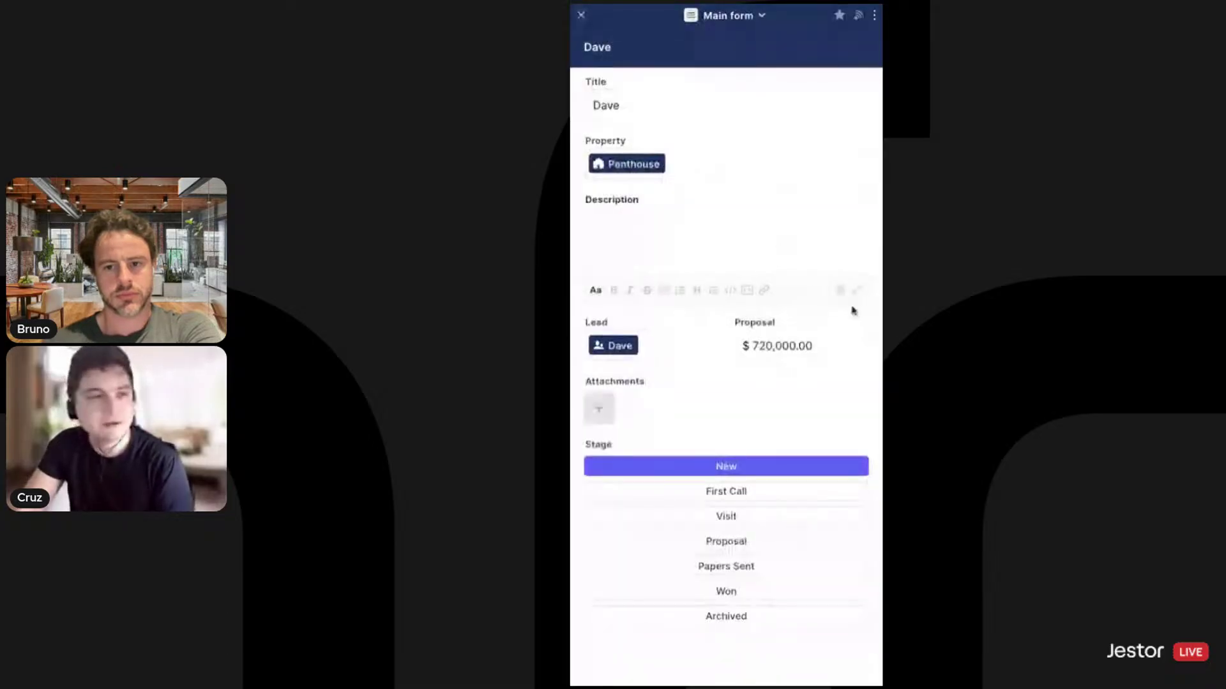
click(581, 15)
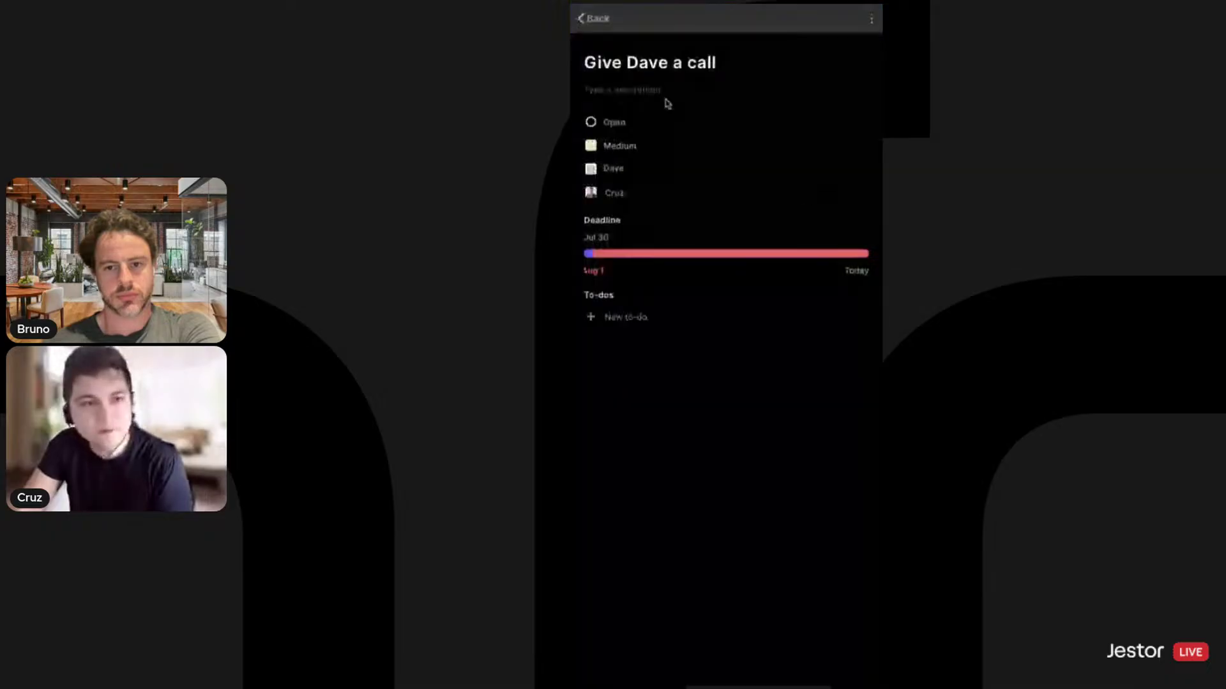
click(594, 25)
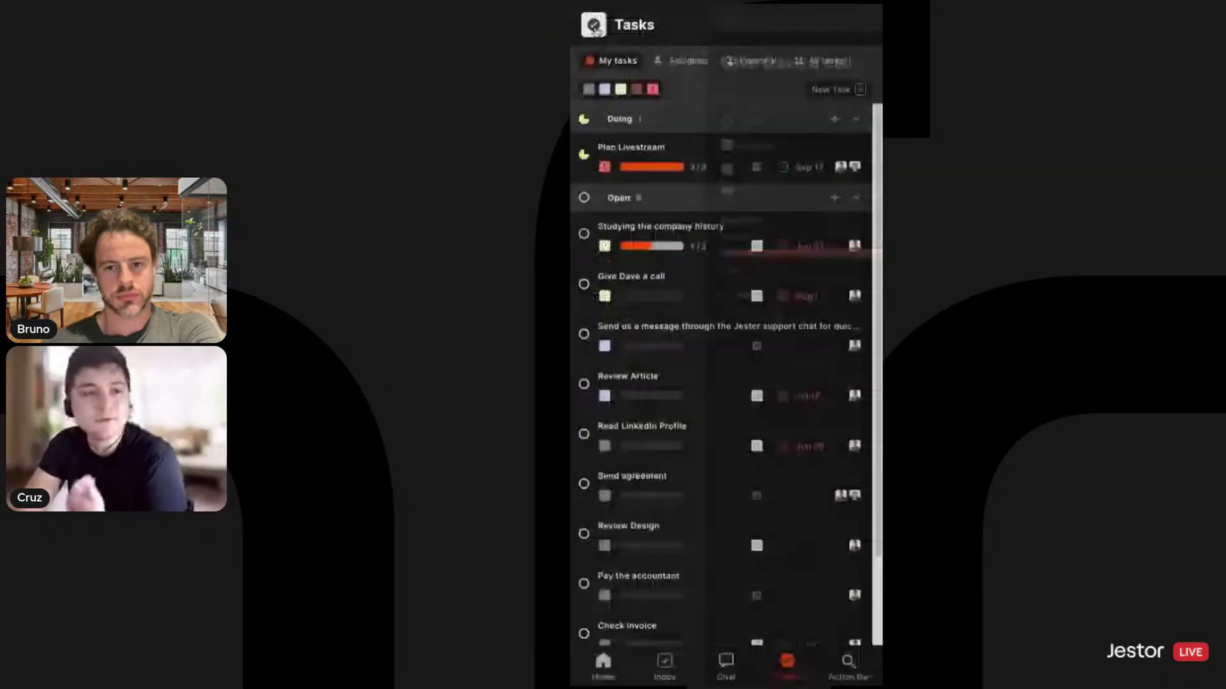